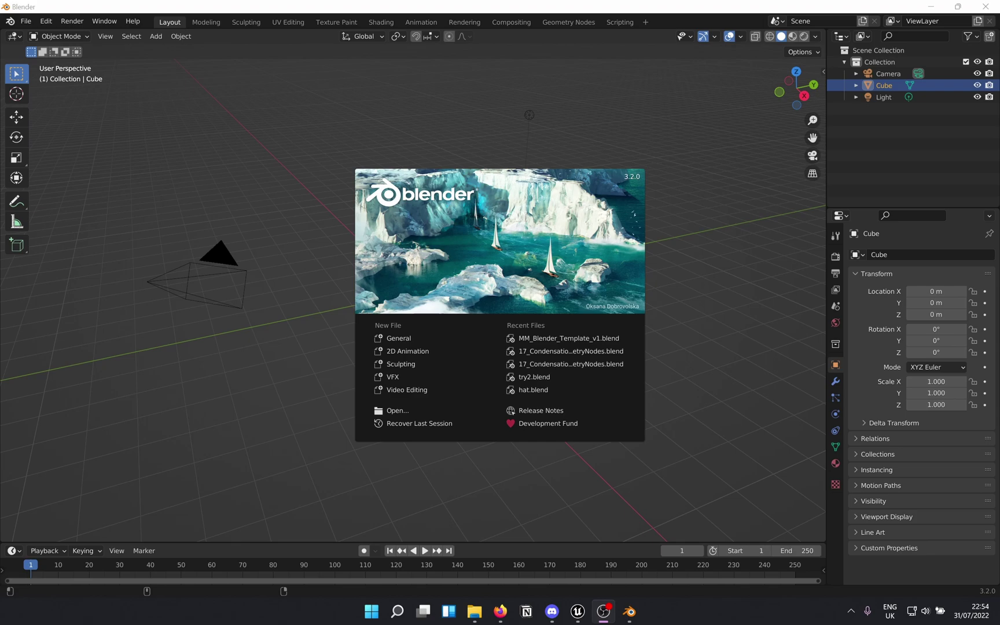
Delete the default camera and light from the new scene, leaving only the cube.
left_click(410, 342)
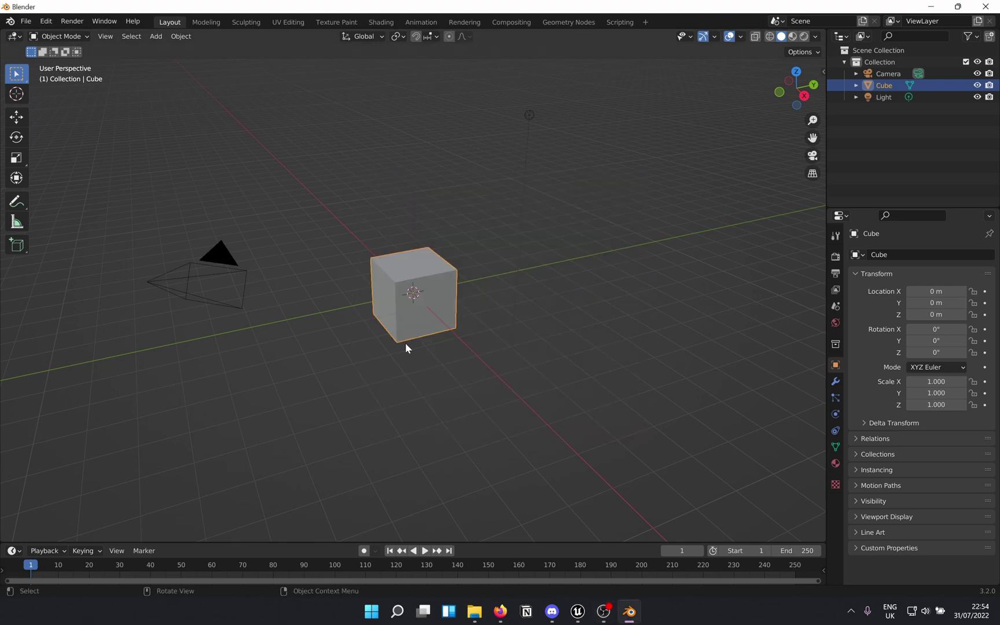
left_click(249, 272)
left_click(529, 115)
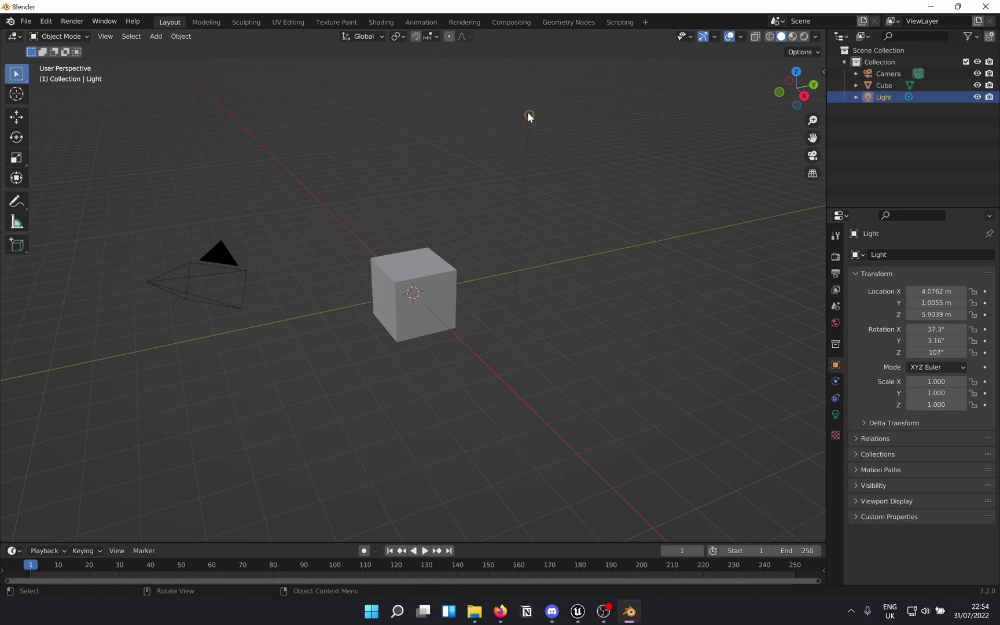
left_click(617, 160)
left_click(903, 74)
left_click(883, 97, "ctrl")
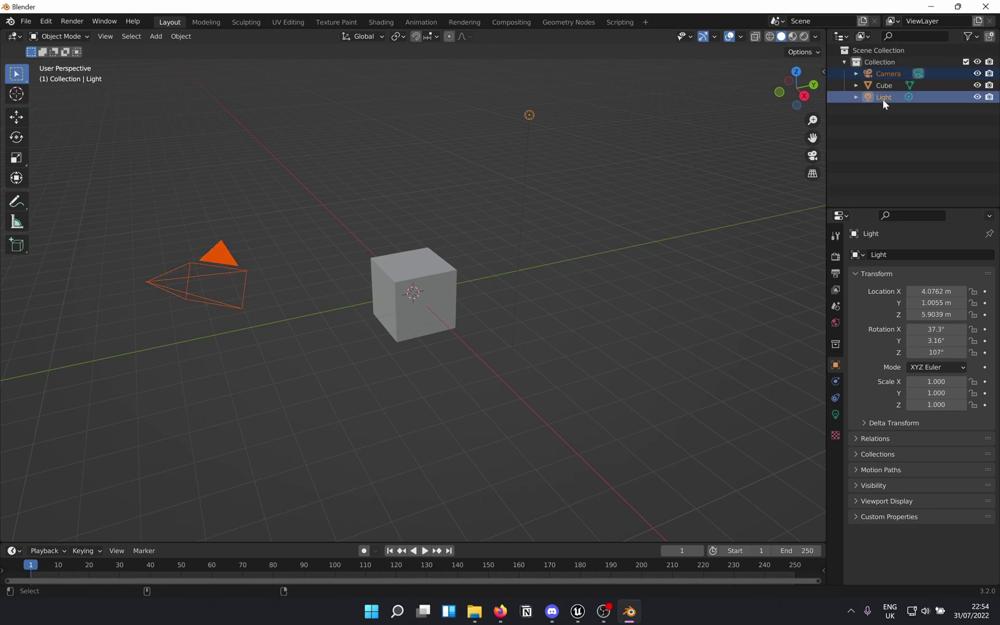
key("x")
left_click(605, 185)
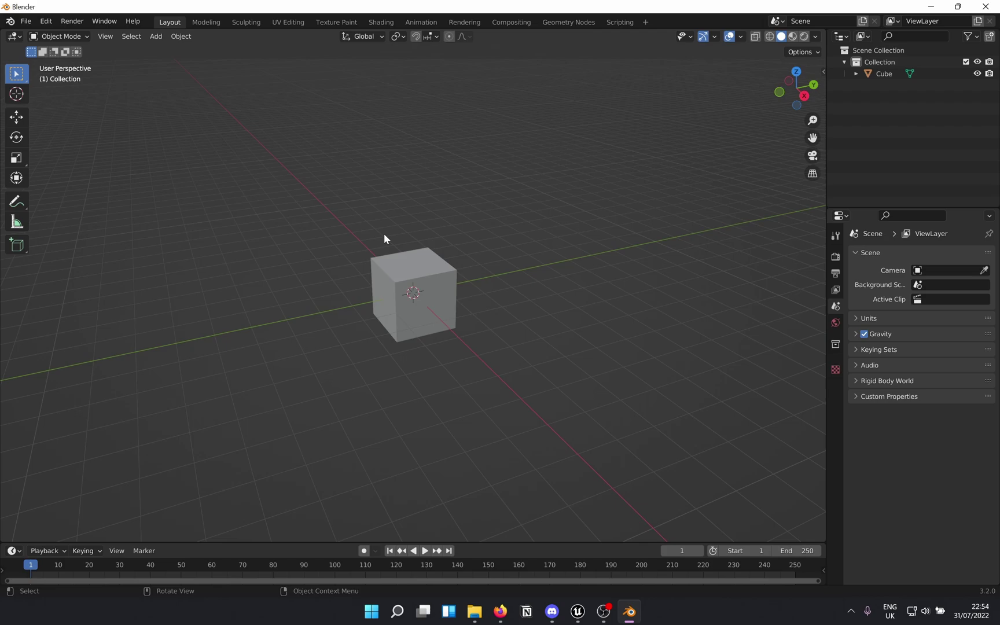
Import the animated armature from an FBX file into the scene alongside the cube.
left_click(26, 21)
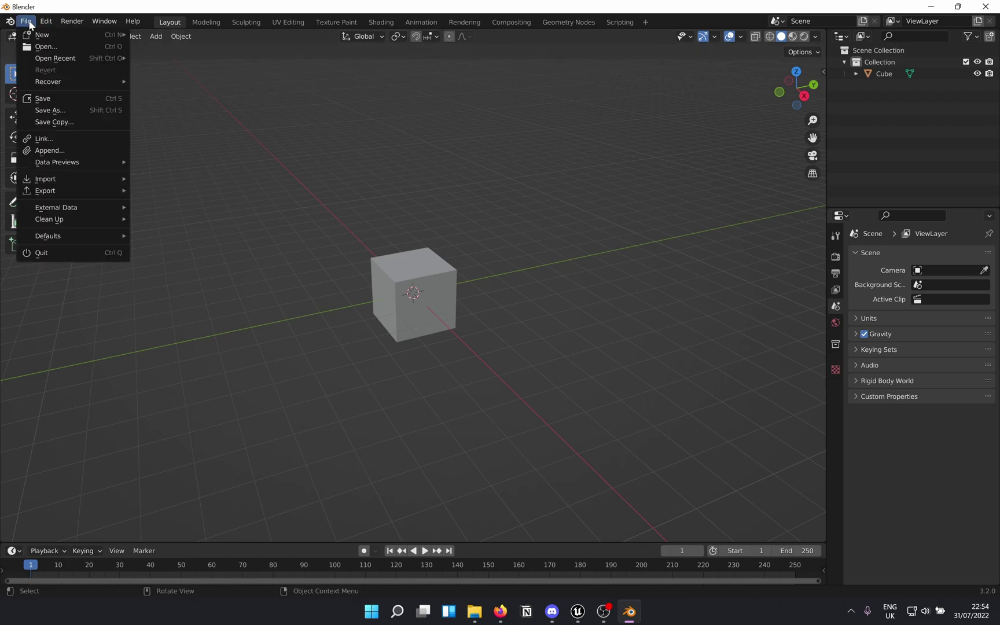
mouse_move(65, 181)
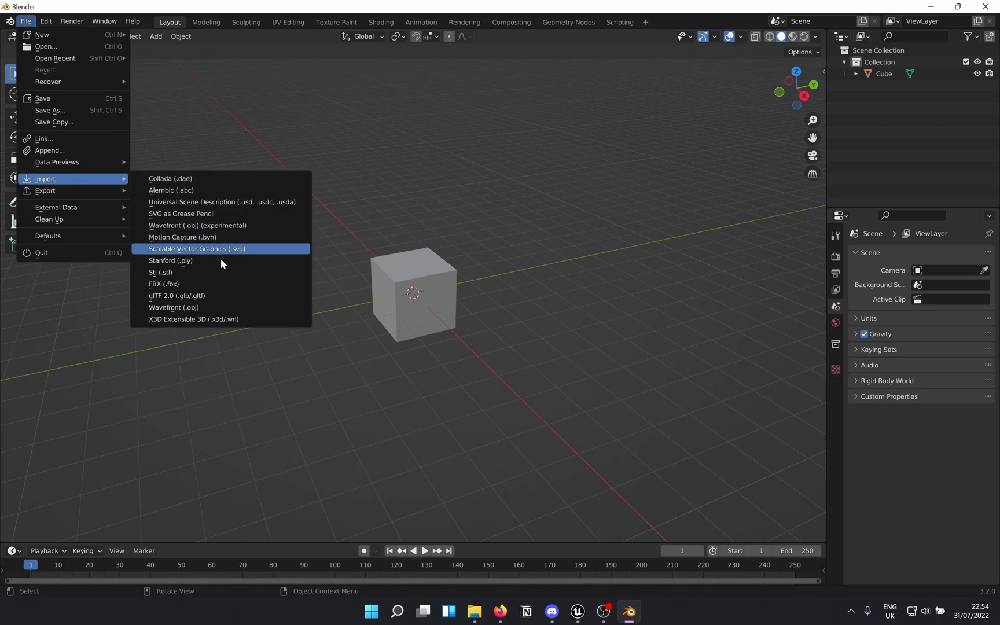
left_click(216, 284)
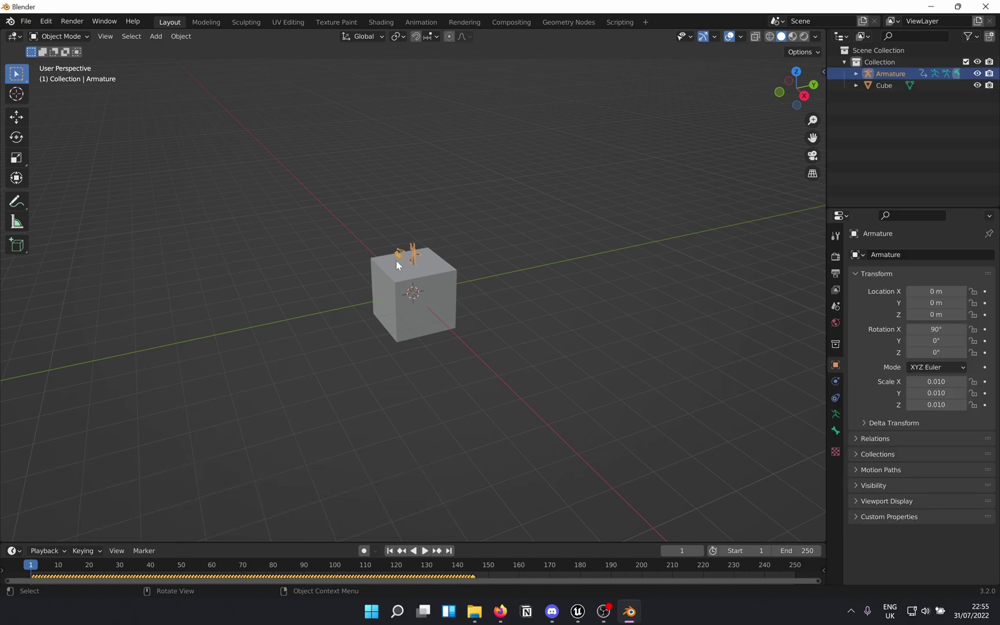
scroll(407, 259, "up", 6)
middle_click_drag(391, 283, 464, 247)
scroll(482, 278, "down", 3)
scroll(422, 173, "up", 4)
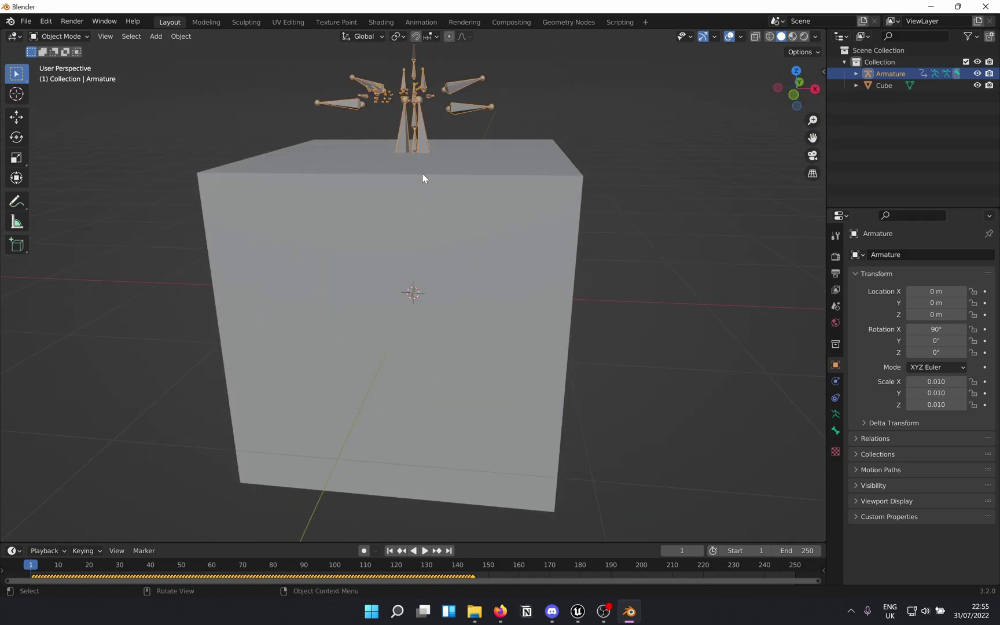
scroll(422, 172, "down", 3)
scroll(427, 208, "down", 1)
Hide the cube, play the armature's animation, and return the timeline to frame 0.
left_click(492, 259)
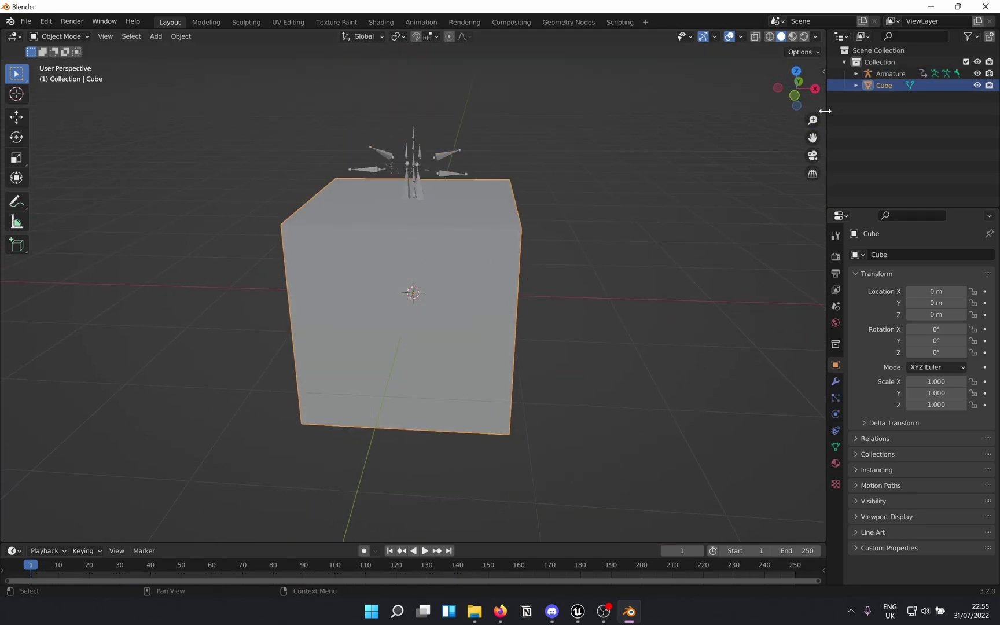
left_click(978, 85)
key("space")
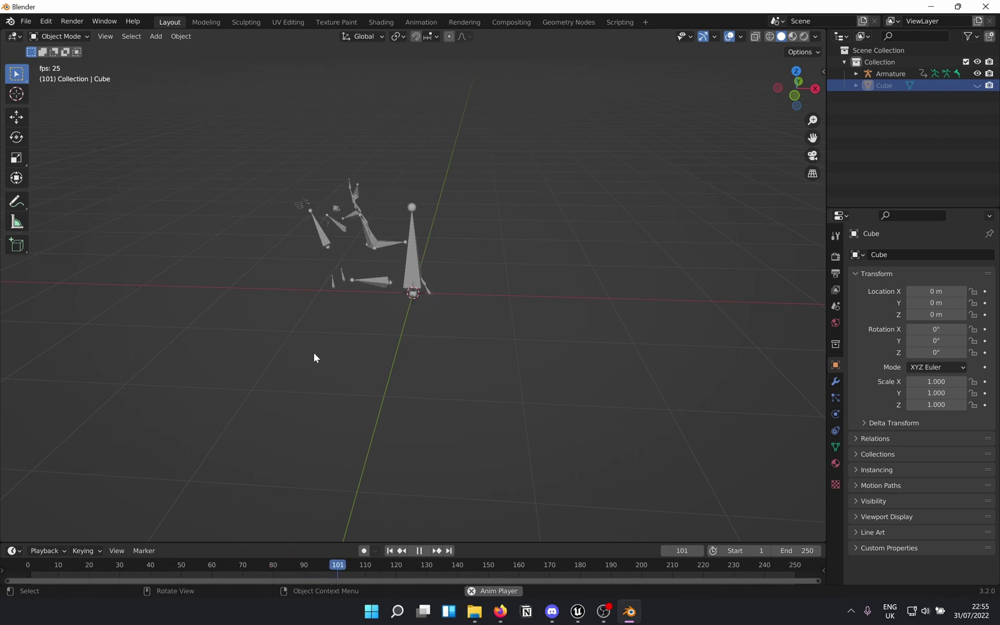
key("space")
left_click_drag(280, 567, 26, 570)
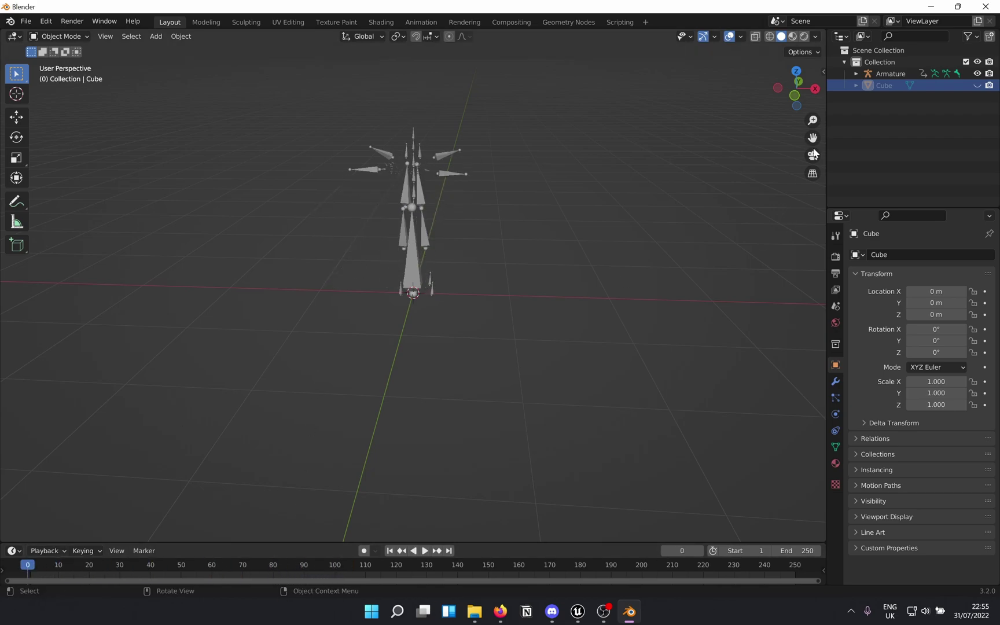
Unhide the cube, parent it to the armature with automatic weights, and play the animation to check the deformation.
left_click(976, 85)
middle_click_drag(508, 277, 564, 234)
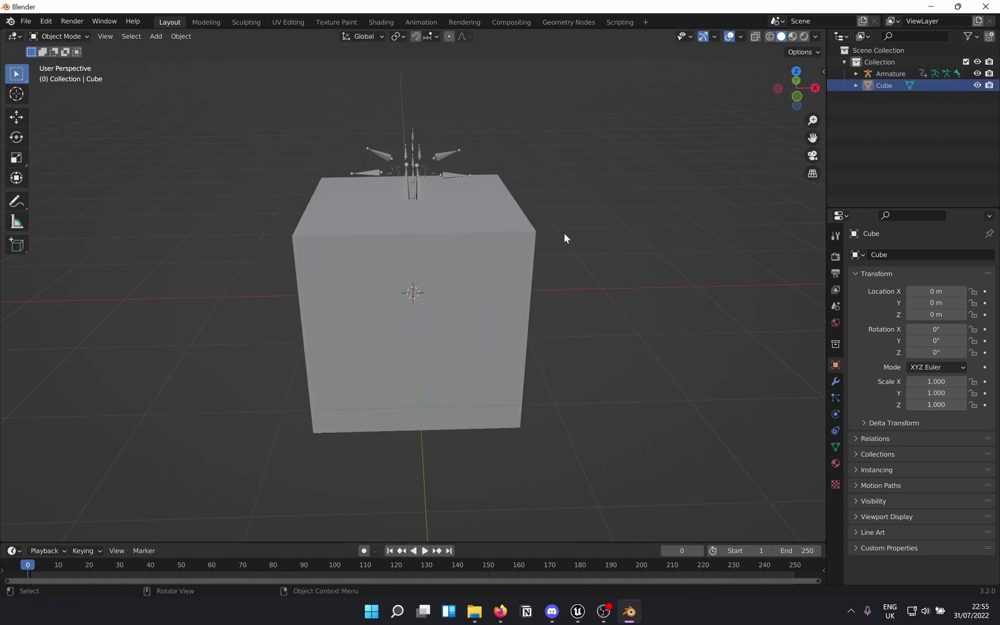
left_click(459, 245)
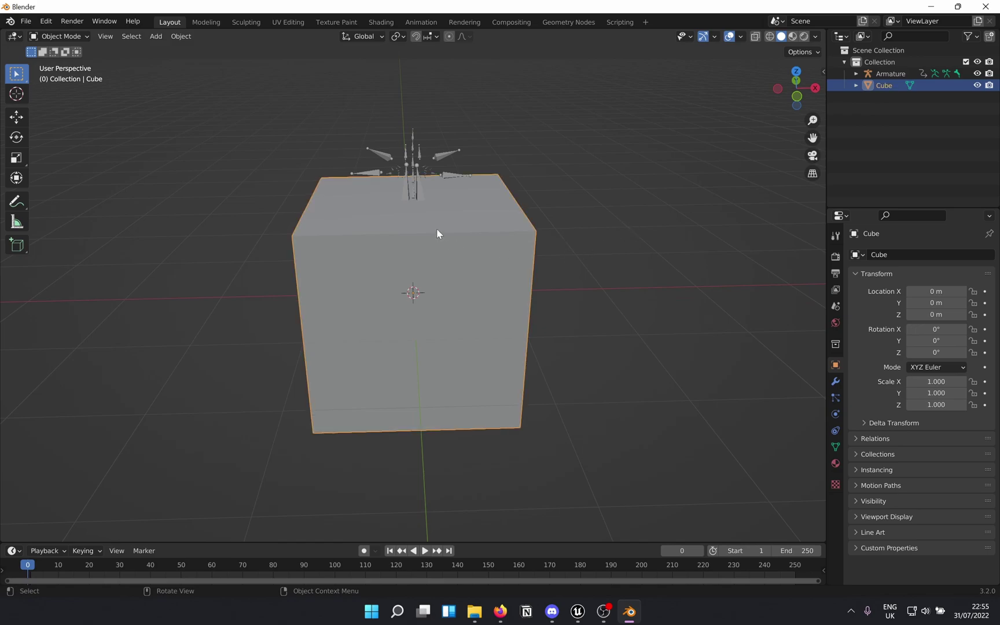
left_click(411, 147, "shift")
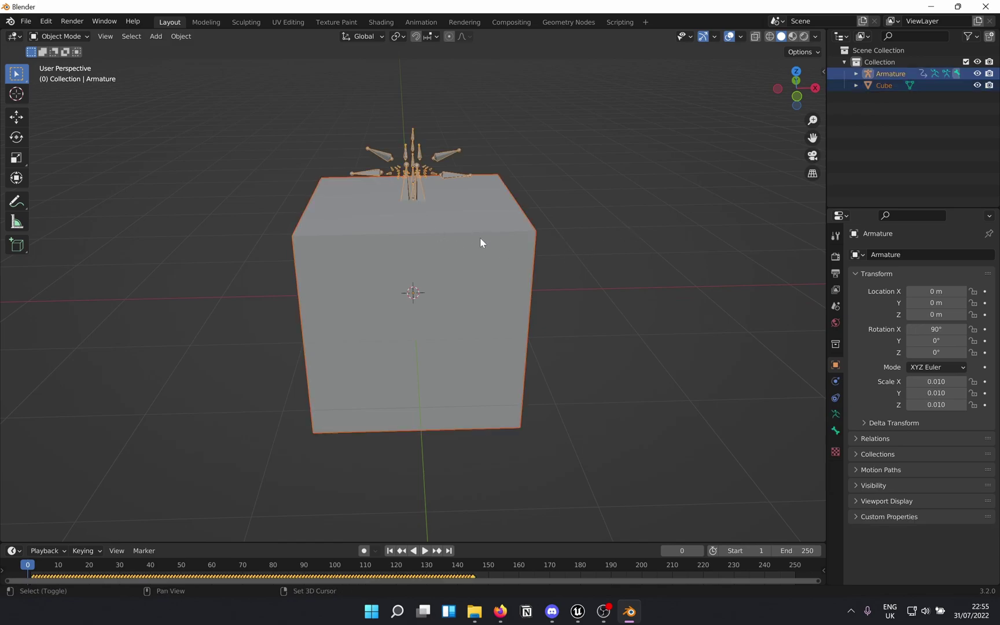
key("ctrl+p")
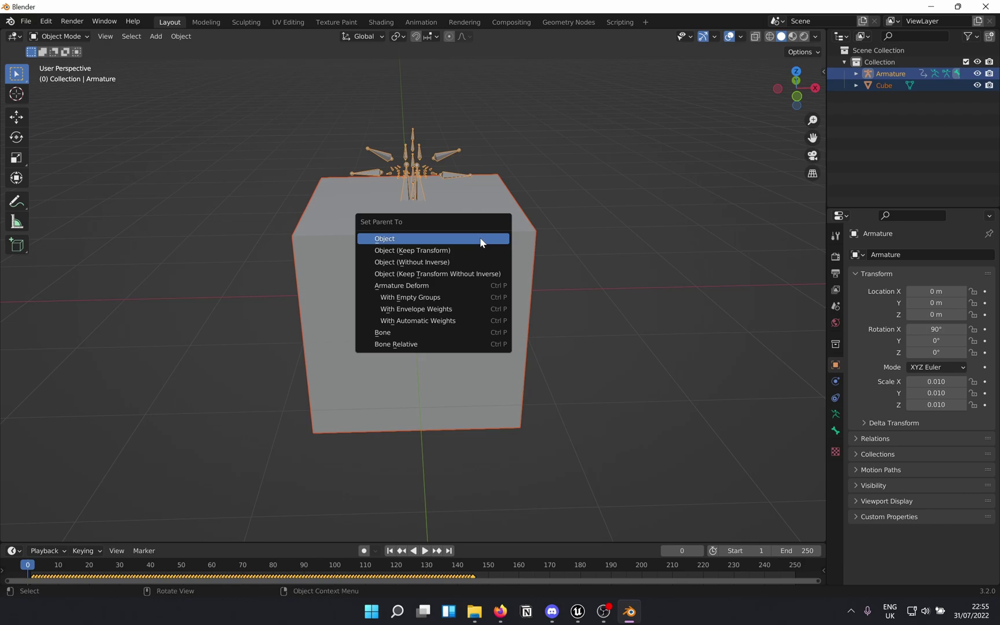
left_click(449, 324)
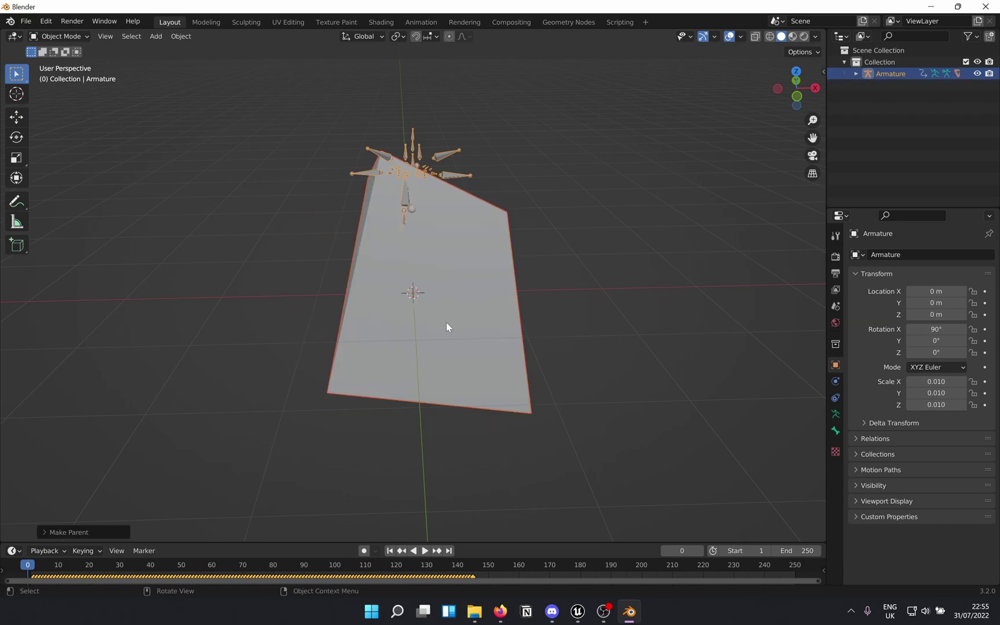
key("space")
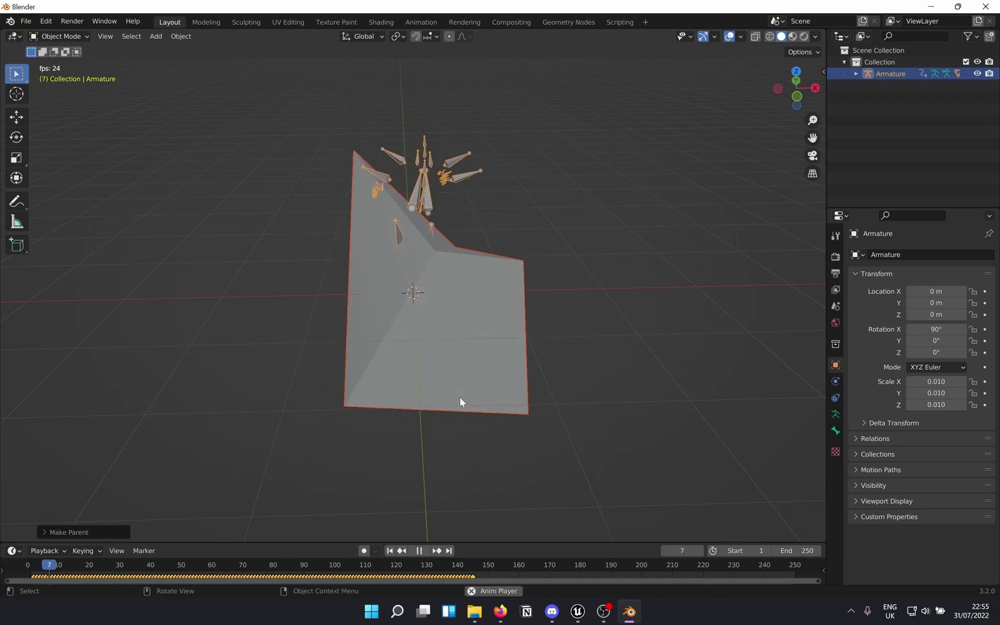
key("space")
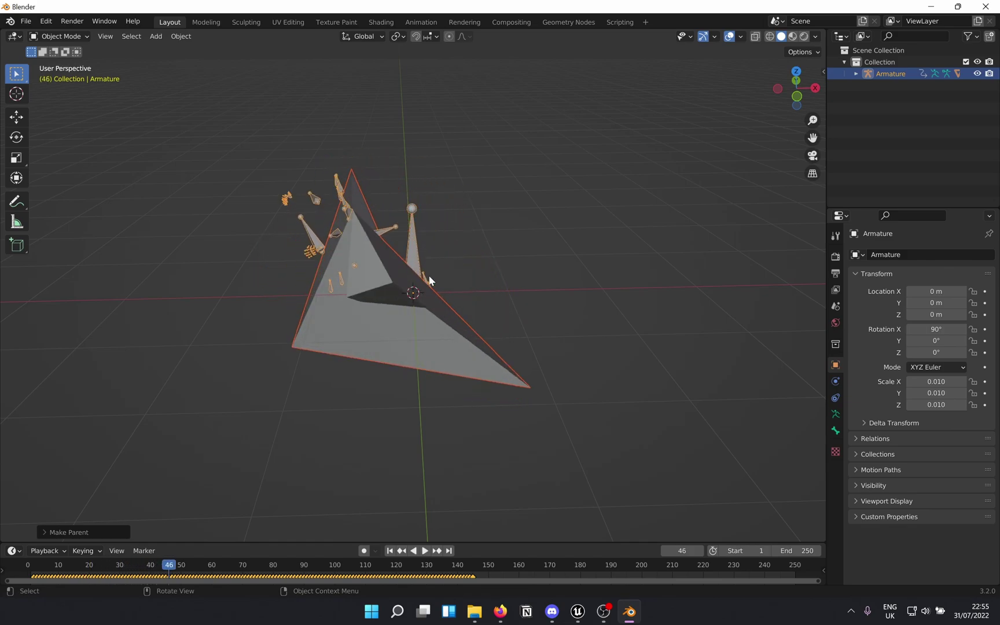
Export the armature with its parented cube as an FBX file.
left_click(25, 20)
mouse_move(88, 191)
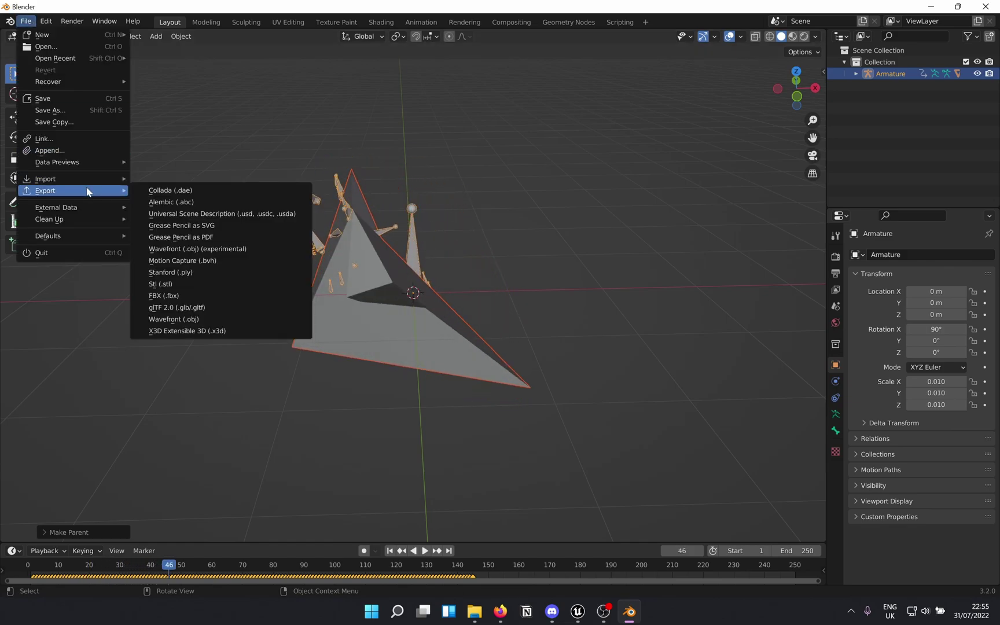
left_click(164, 295)
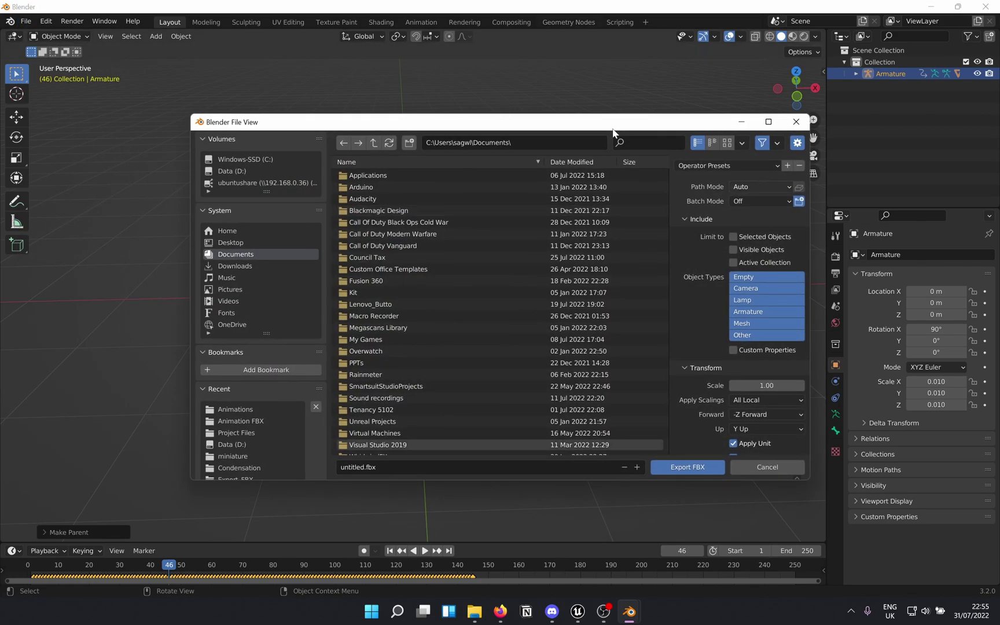
left_click_drag(615, 119, 0, 63)
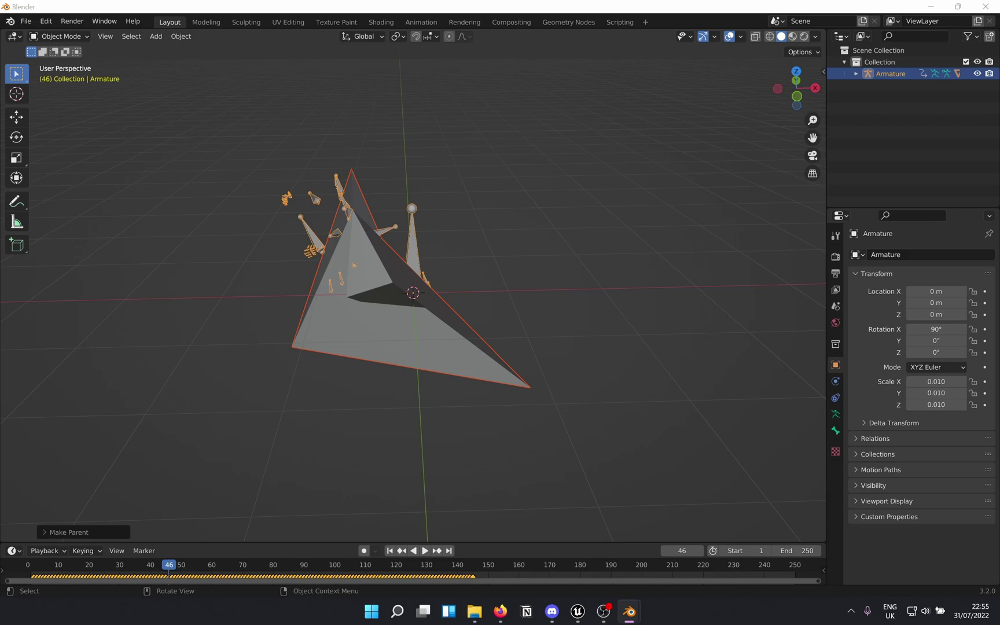
Switch to Unreal Engine and create a folder named Imports inside the project's Content folder.
left_click(930, 6)
left_click(578, 610)
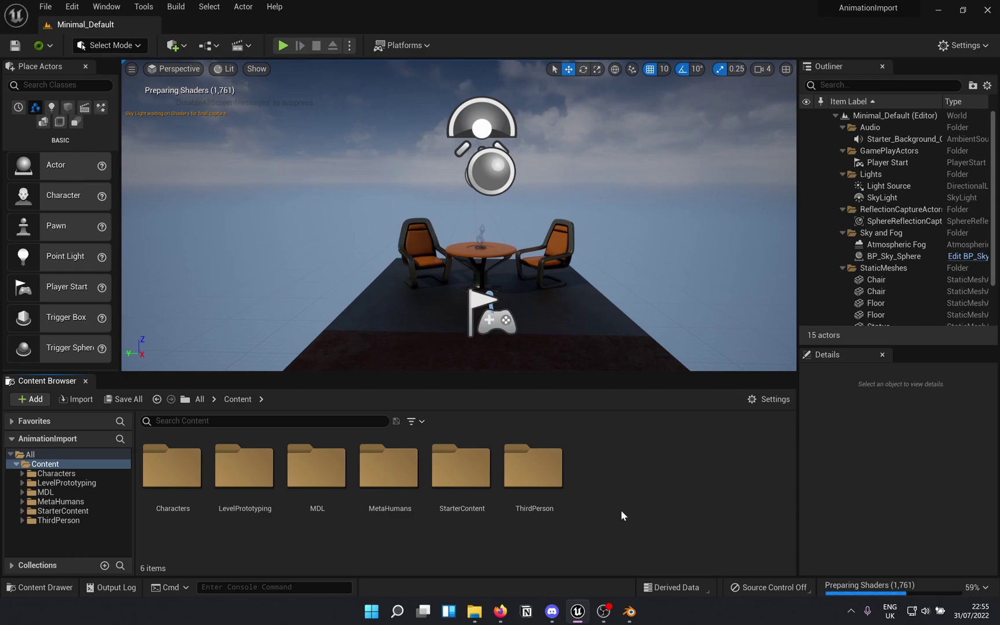
right_click(692, 520)
left_click(743, 163)
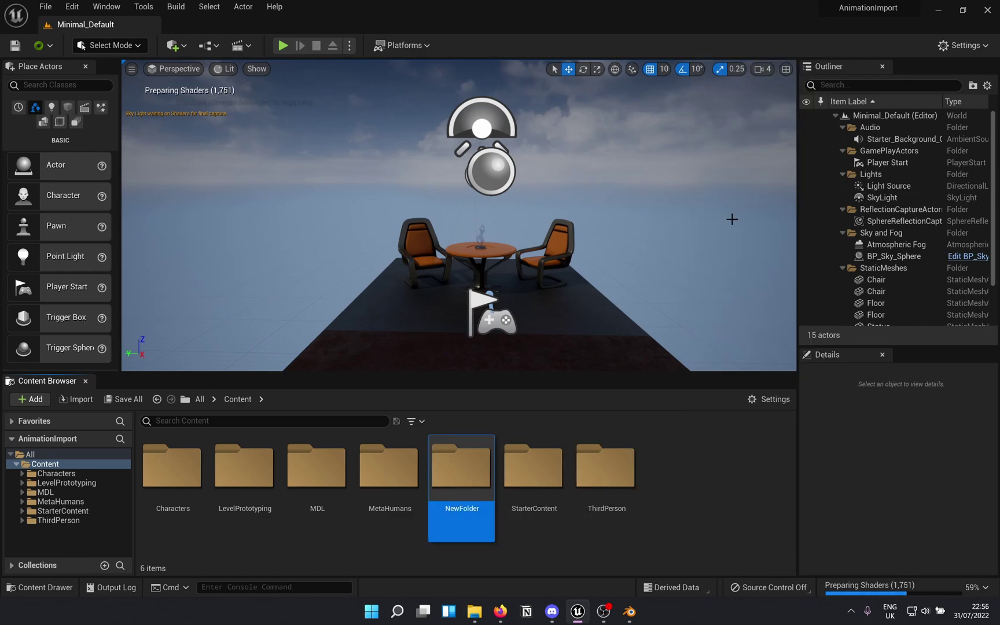
type("Imports")
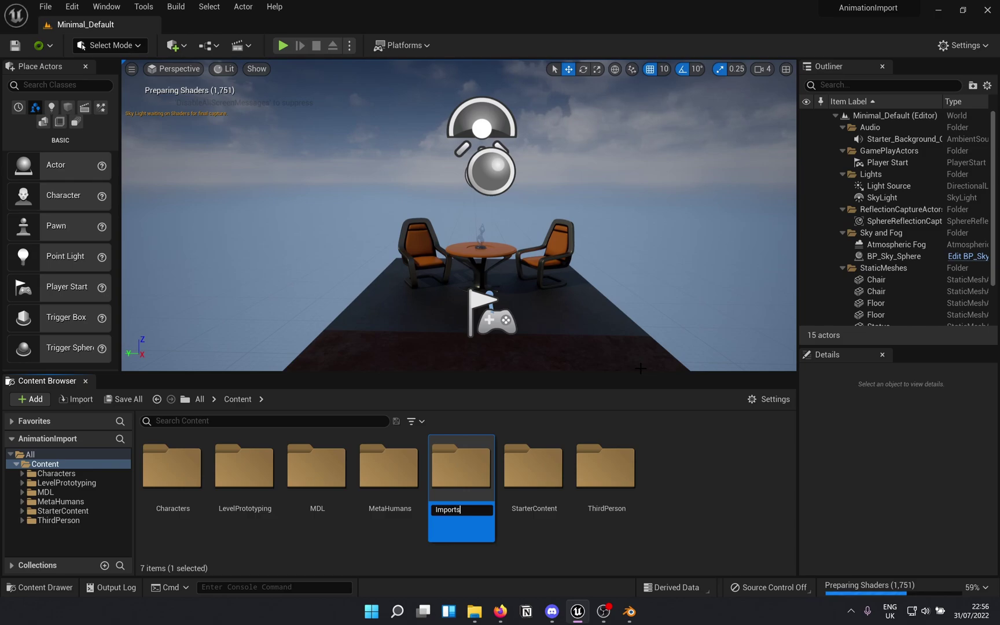
key("Return")
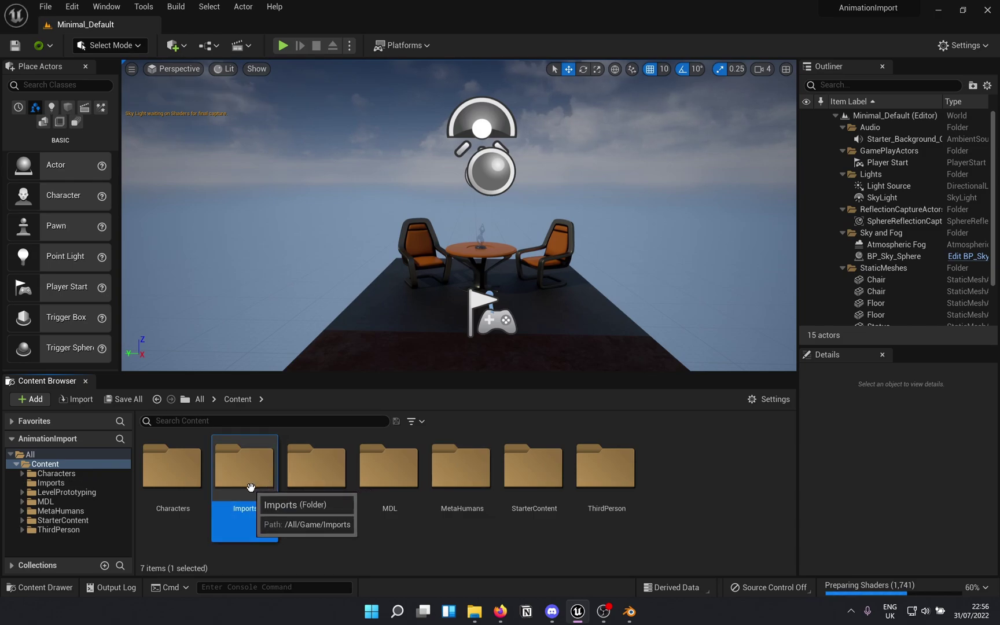
Import the whaterver FBX into the Imports folder as a skeletal mesh with no existing skeleton and Import Animations off, and dismiss the message log.
double_click(260, 483)
left_click_drag(174, 359, 382, 501)
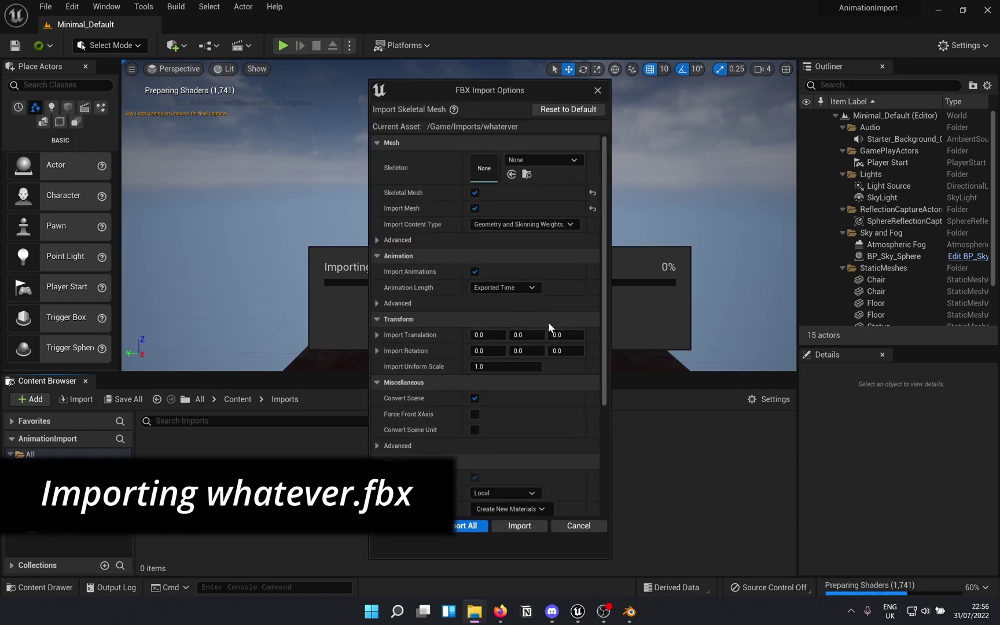
left_click(550, 159)
left_click(550, 160)
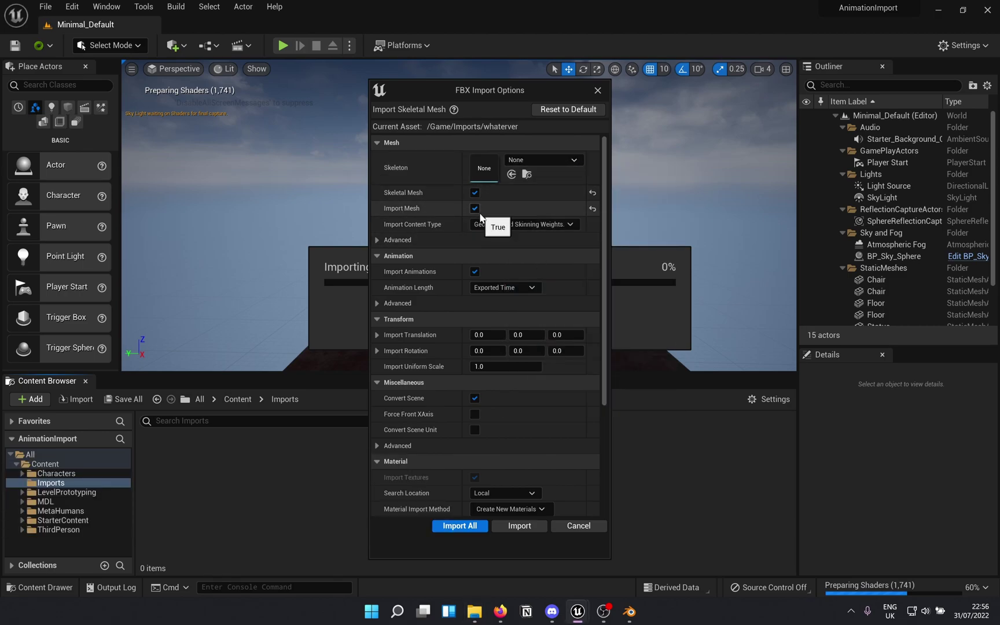
left_click(474, 273)
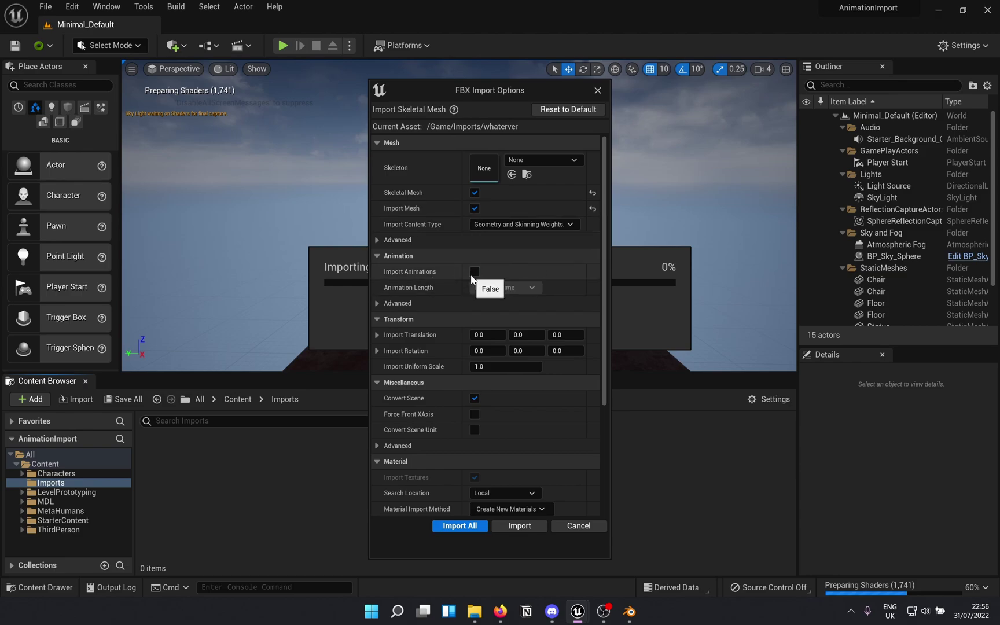
left_click(468, 526)
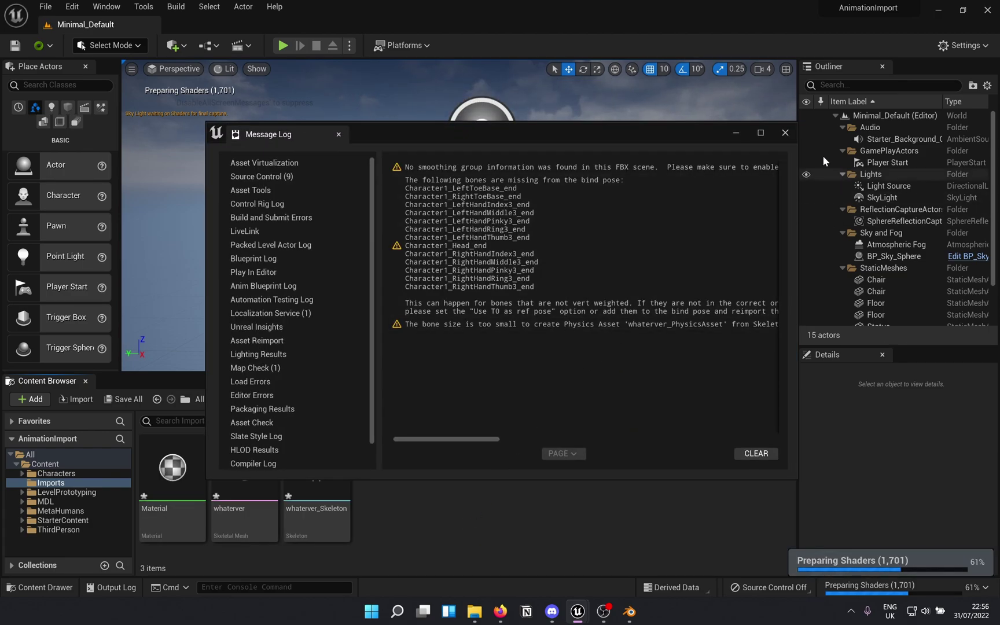
left_click(758, 453)
left_click(785, 134)
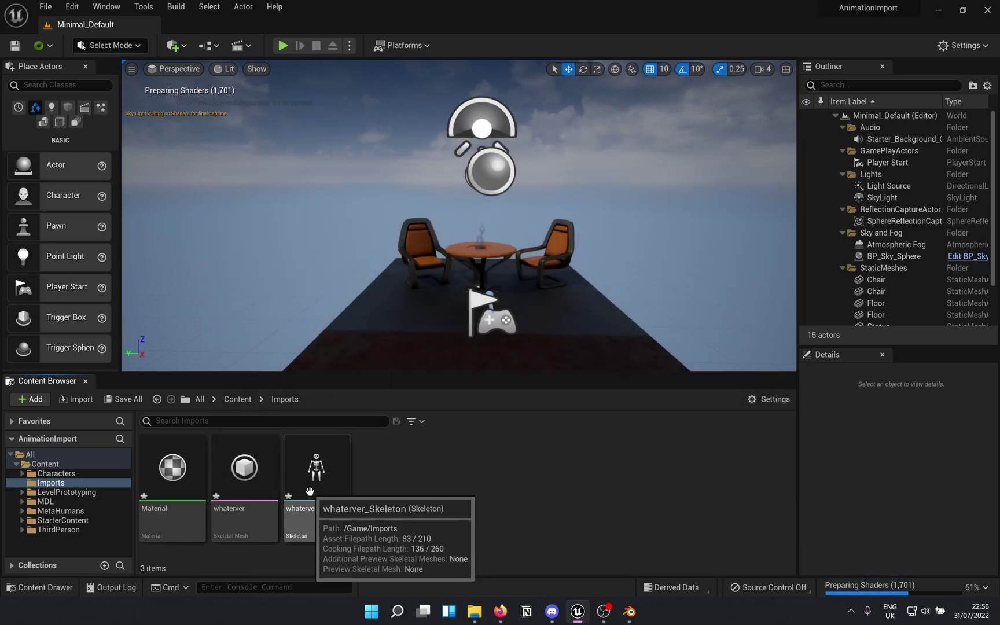
Open the whaterver skeletal mesh and examine its cube and skeleton from different angles.
left_click(246, 471)
double_click(246, 471)
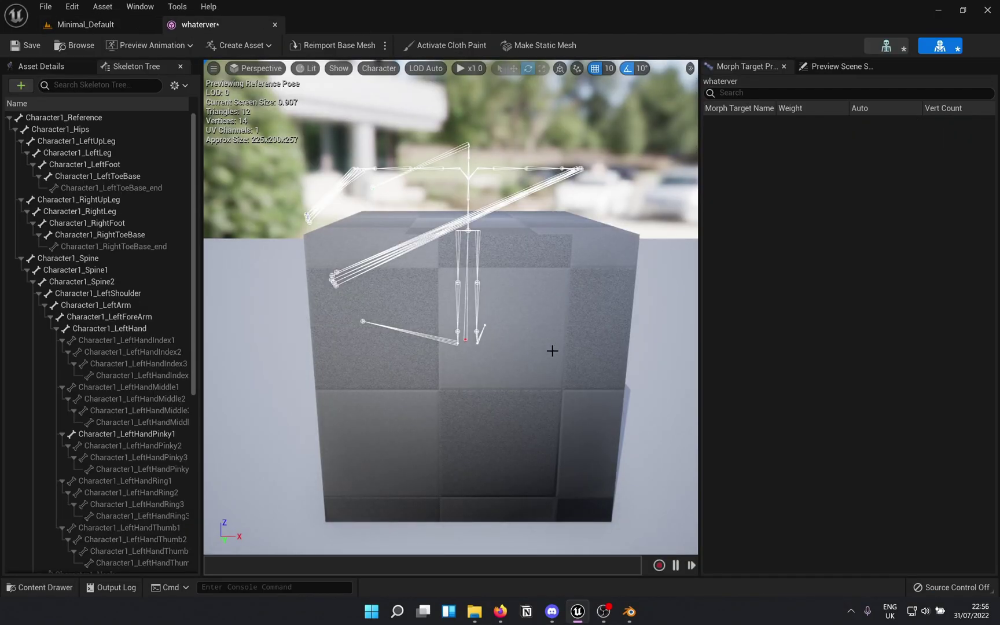
key("w")
right_click_drag(509, 269, 460, 288)
key("e")
key("w")
key("d")
key("s")
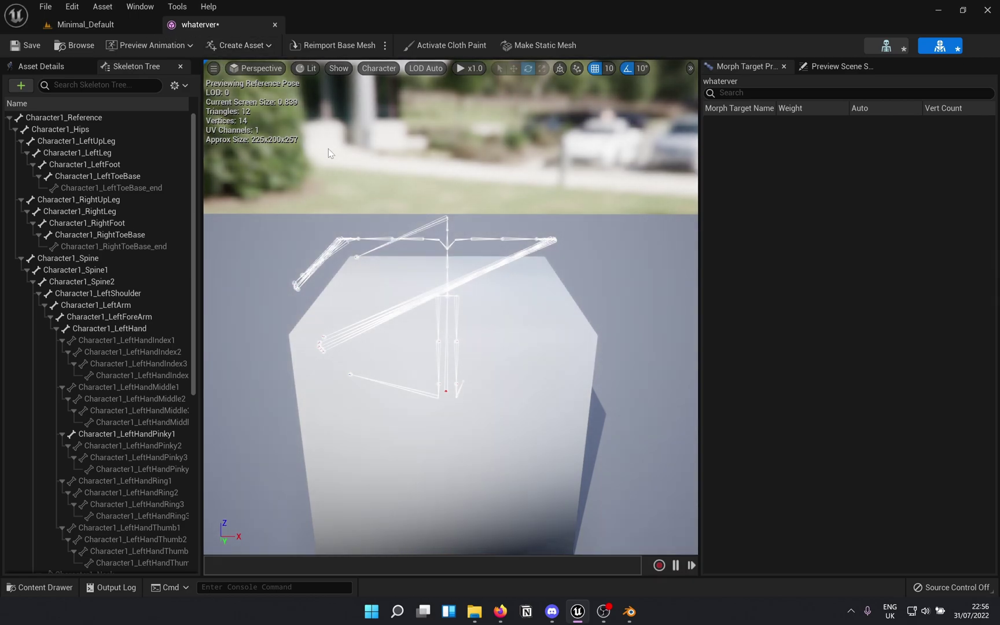
Hide the mesh in the preview of the whaterver asset so only its skeleton is displayed.
left_click(379, 68)
mouse_move(392, 100)
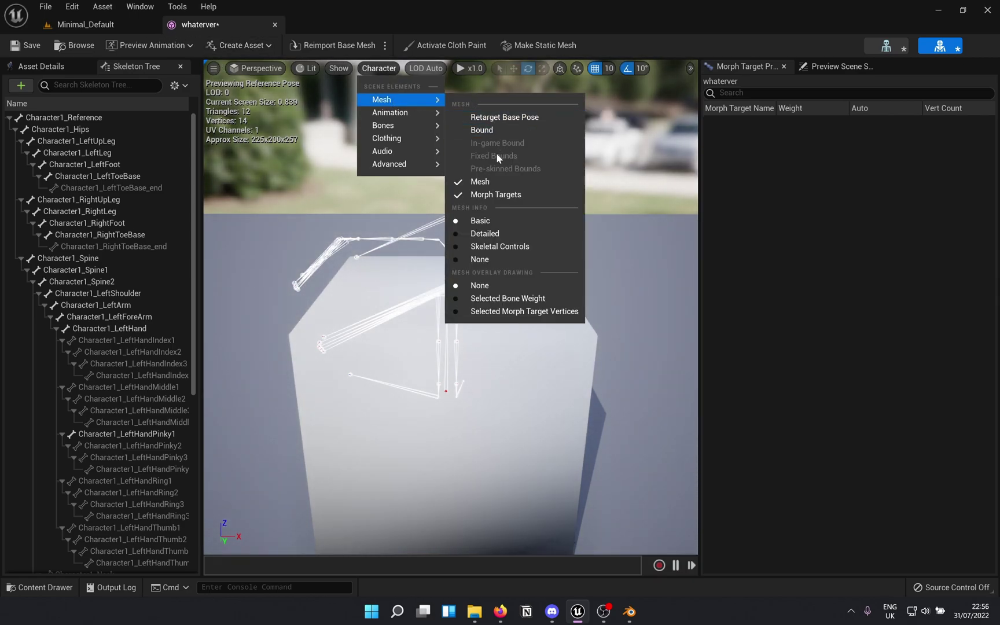
left_click(495, 182)
right_click_drag(415, 281, 389, 276)
key("w")
left_click_drag(405, 283, 411, 258)
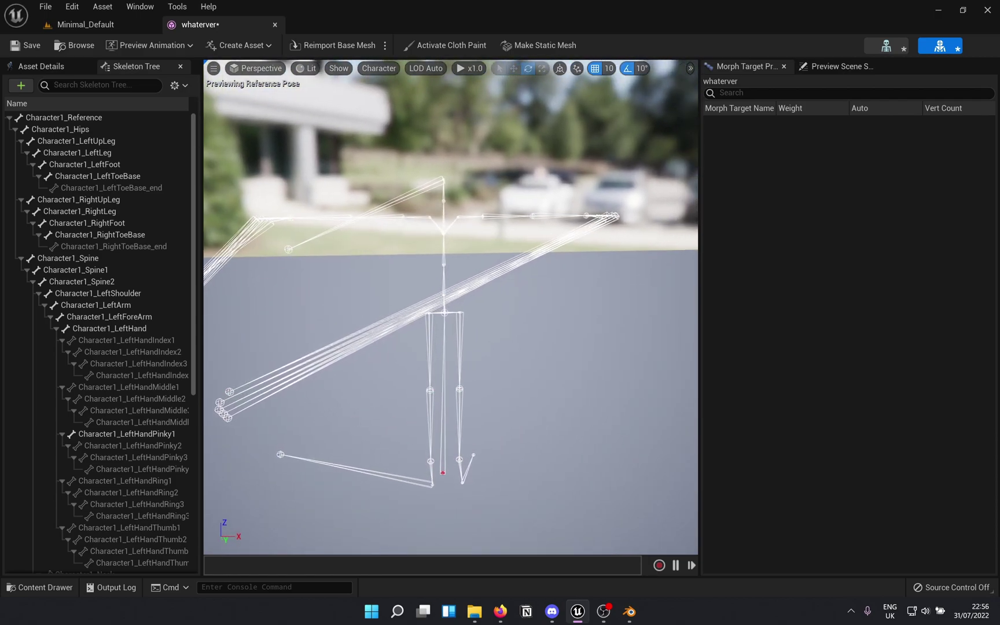
scroll(422, 249, "down", 3)
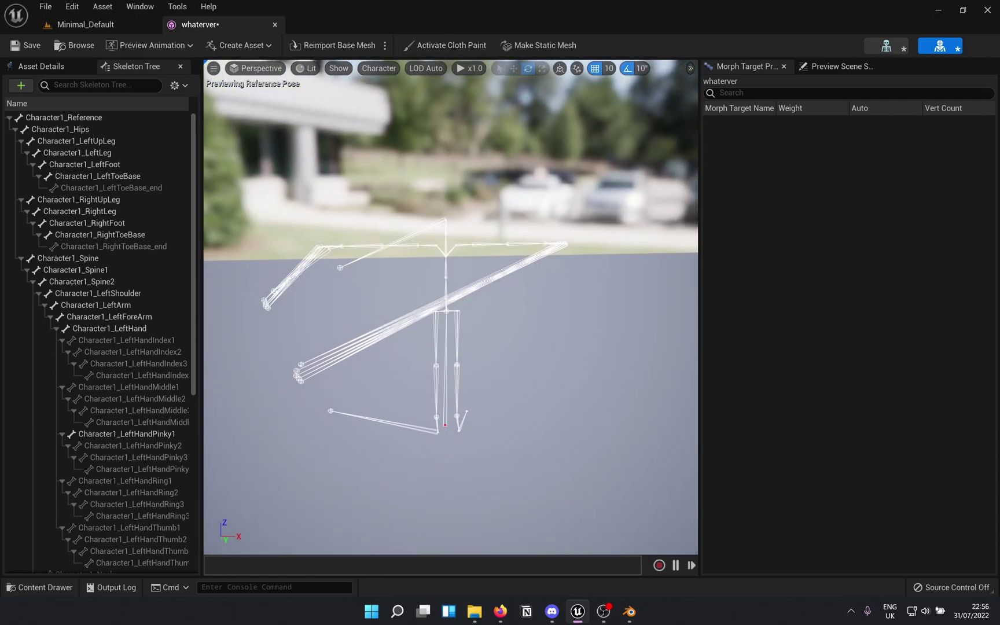
Close the mesh editor and create an IK Rig named Source_IKRig in the Imports folder, based on the whaterver skeletal mesh.
left_click(275, 25)
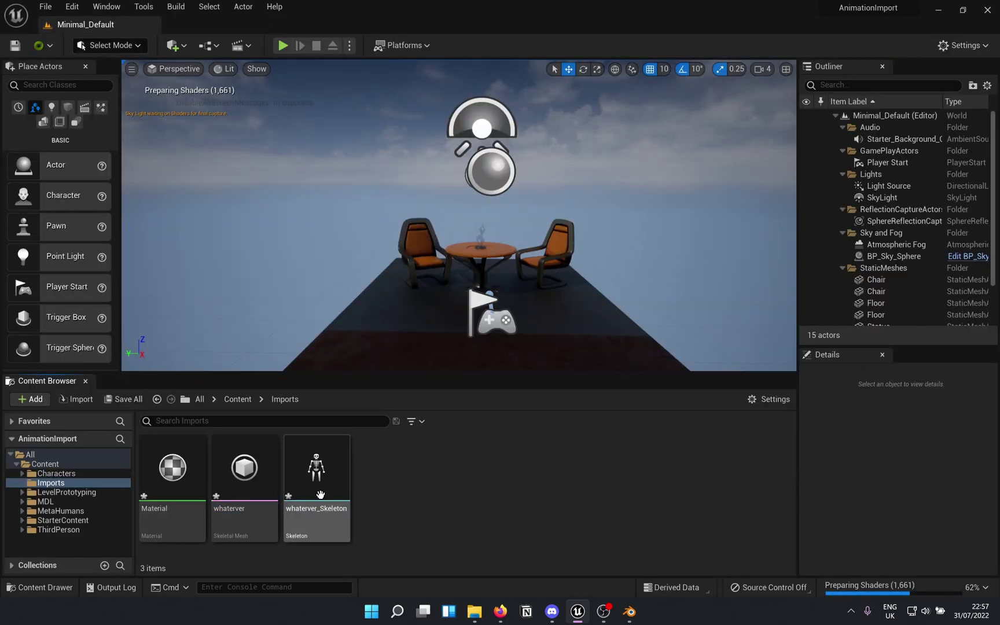
right_click(426, 508)
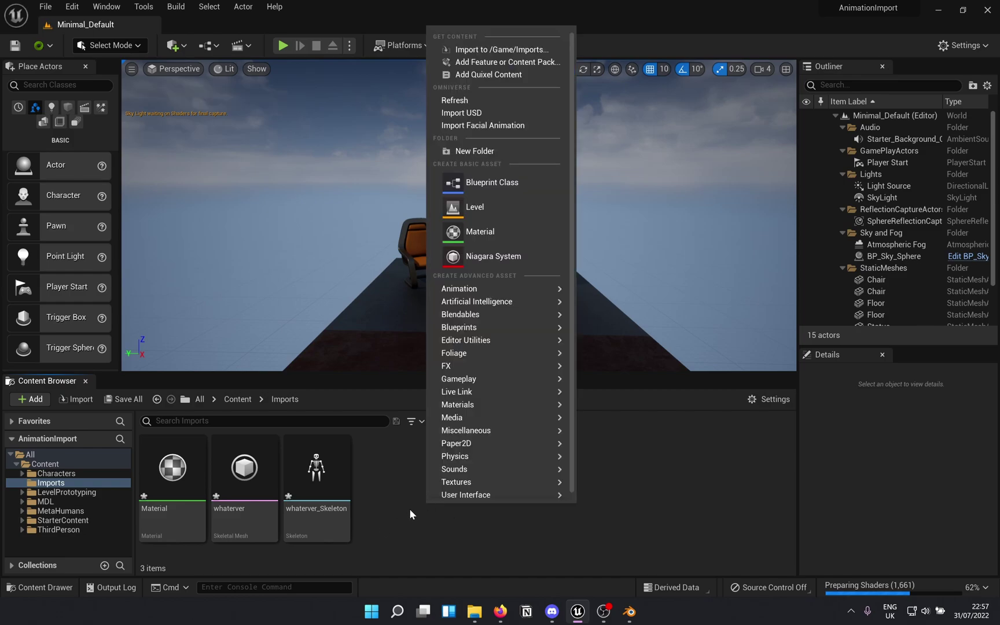
mouse_move(513, 290)
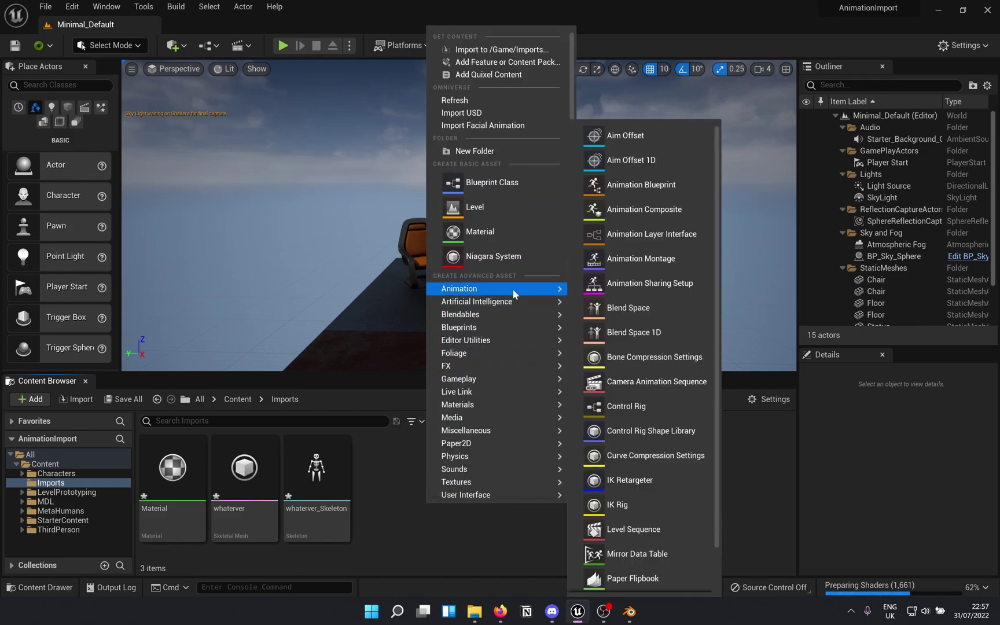
left_click(640, 505)
scroll(547, 438, "down", 5)
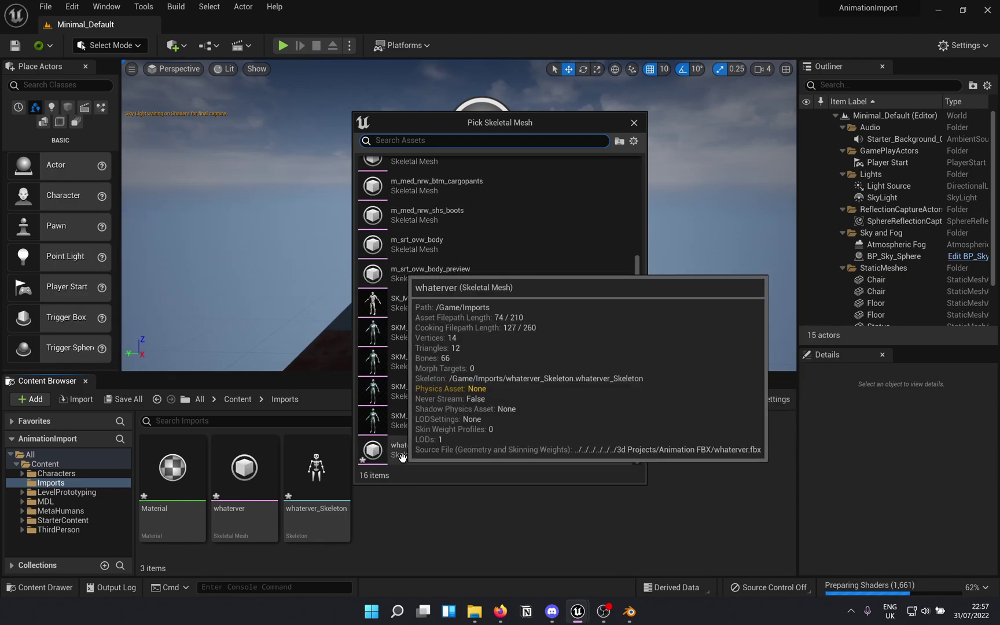
left_click(415, 455)
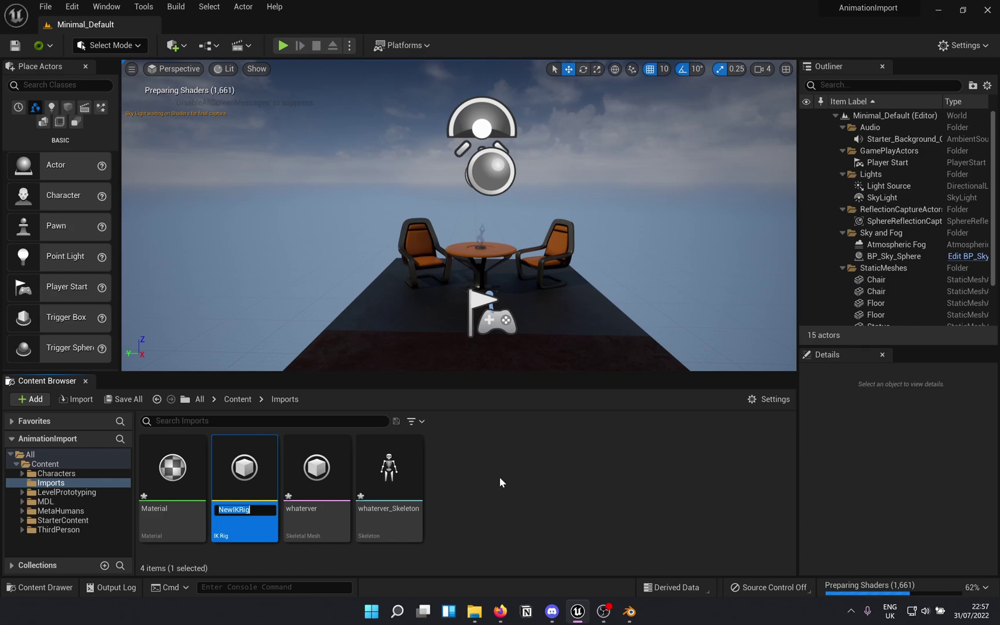
type("Source_IKRig")
key("Return")
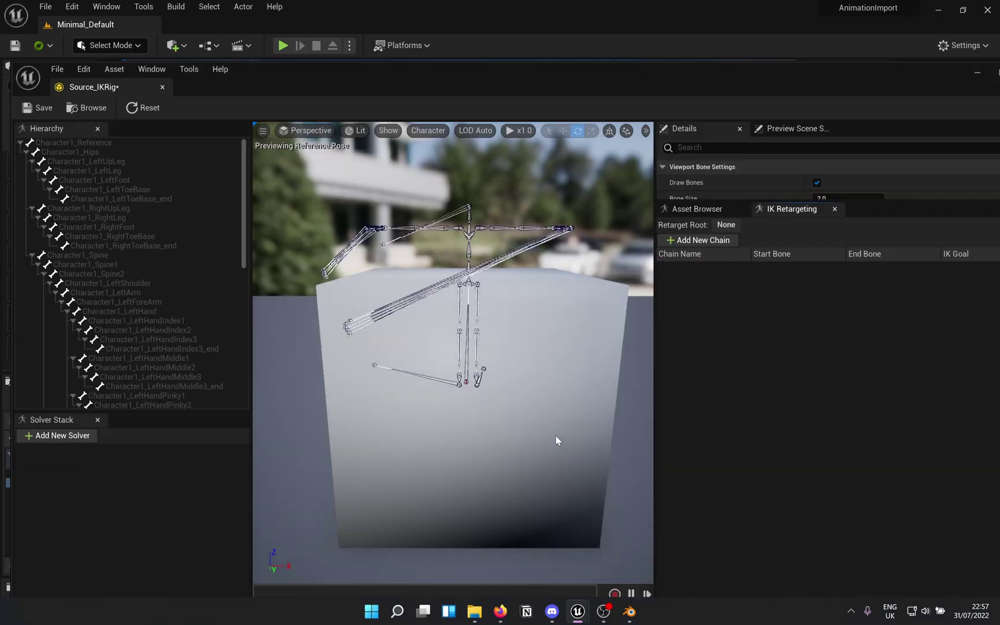
Dock the Source_IKRig editor beside the level tab and hide the mesh in its preview so only the bones are displayed.
left_click_drag(145, 84, 217, 25)
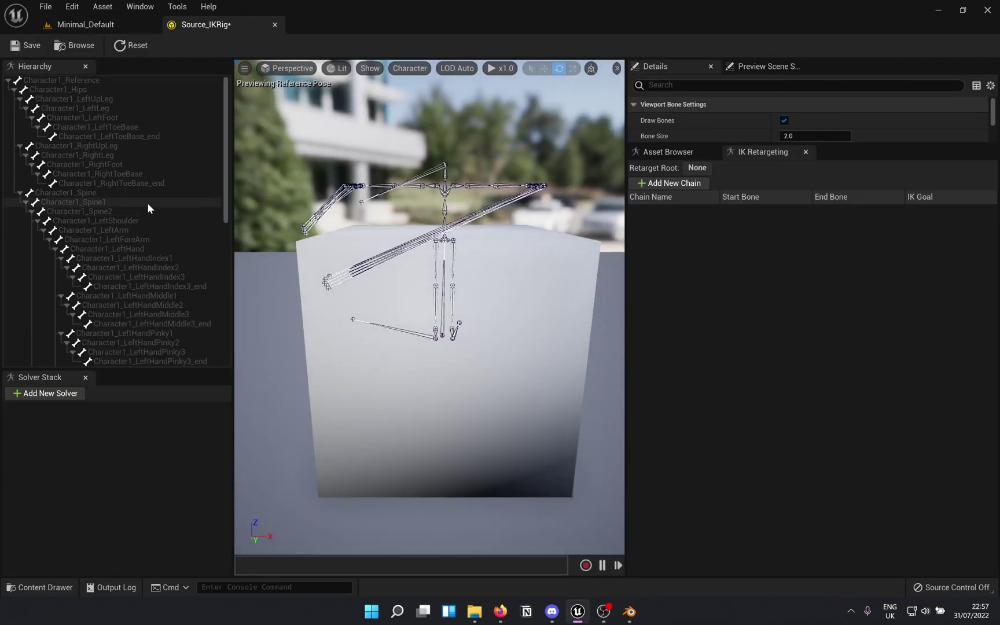
left_click(410, 68)
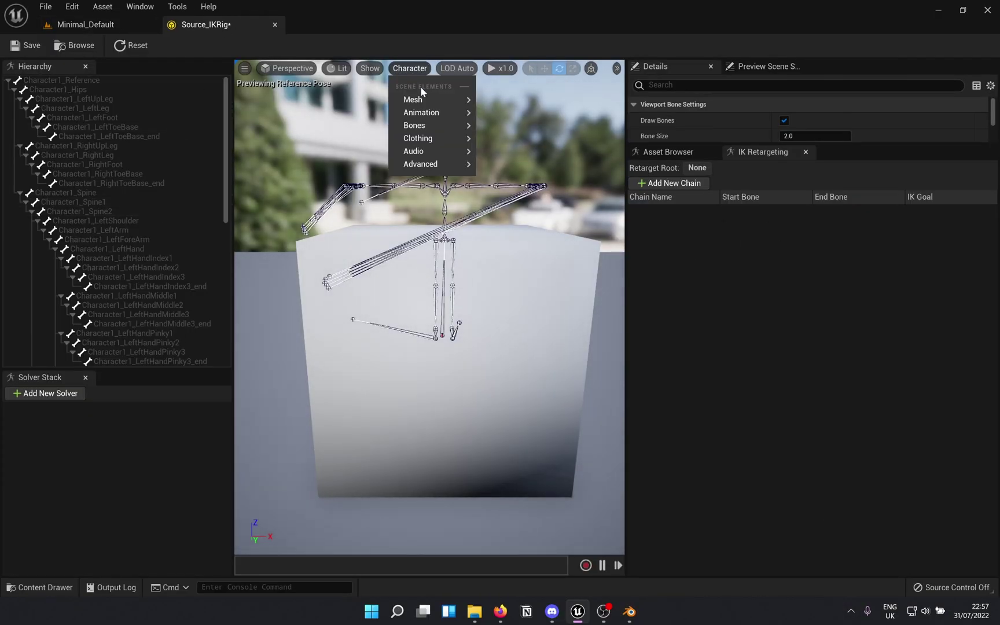
mouse_move(419, 101)
left_click(492, 180)
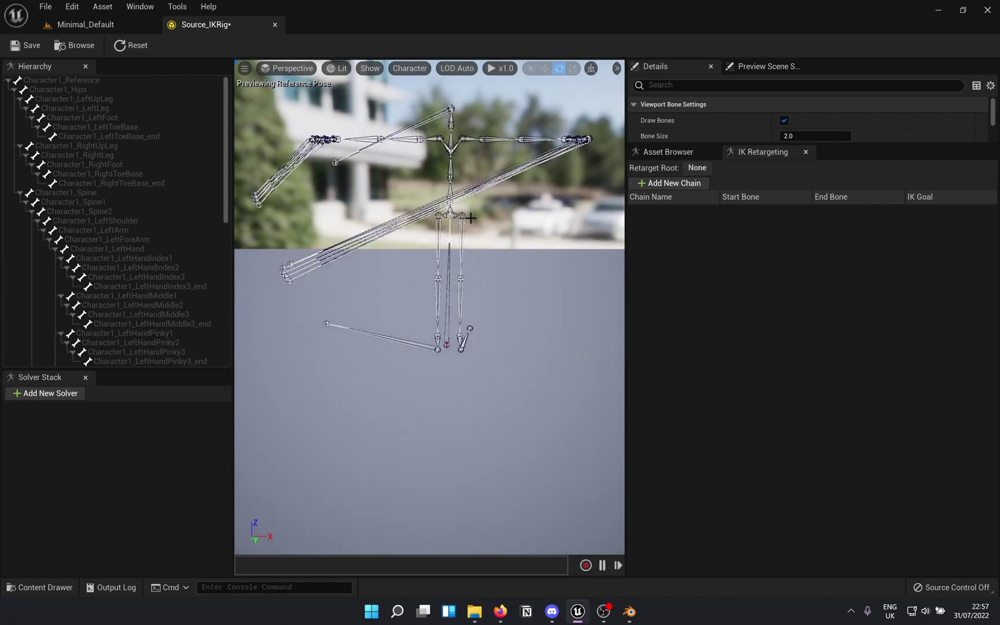
scroll(509, 221, "up", 5)
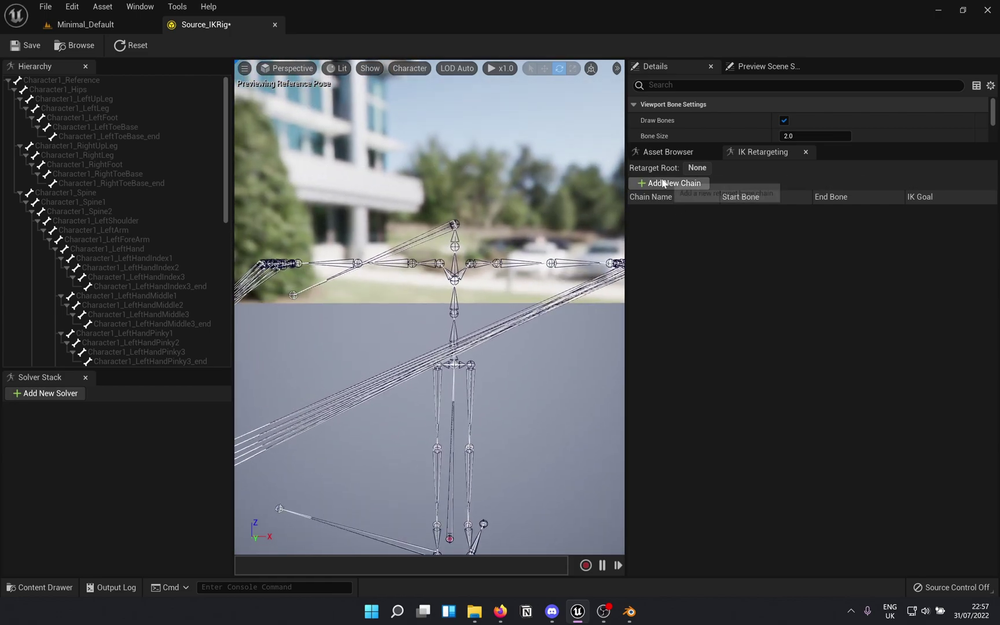
Add six new retarget chains to the IK Rig and name the first two head and spine.
left_click(667, 184)
left_click(667, 184)
left_click(667, 184)
left_click(668, 184)
left_click(667, 184)
left_click(667, 184)
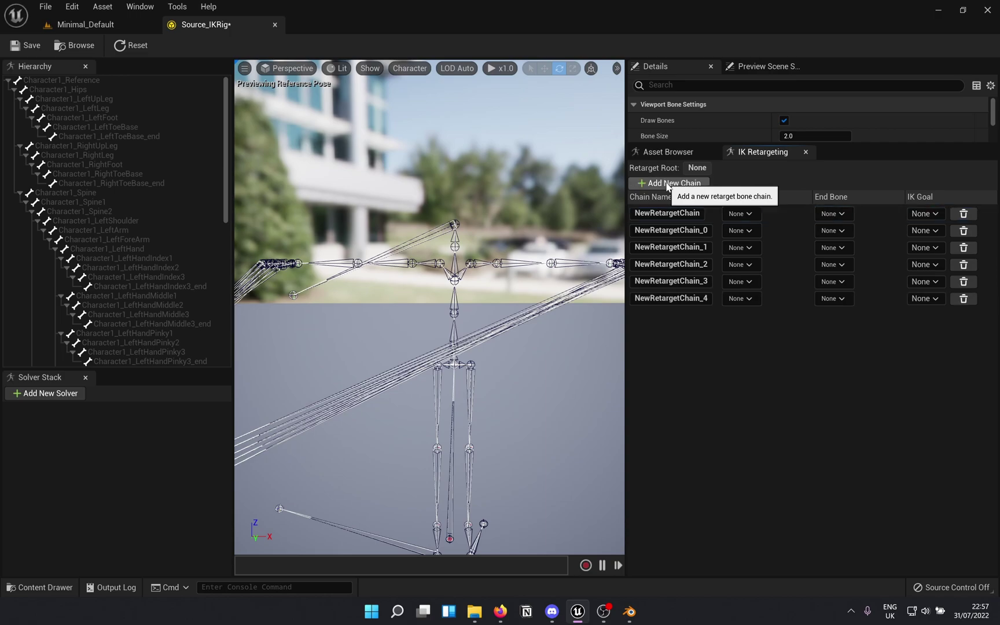
double_click(667, 213)
type("head")
key("Return")
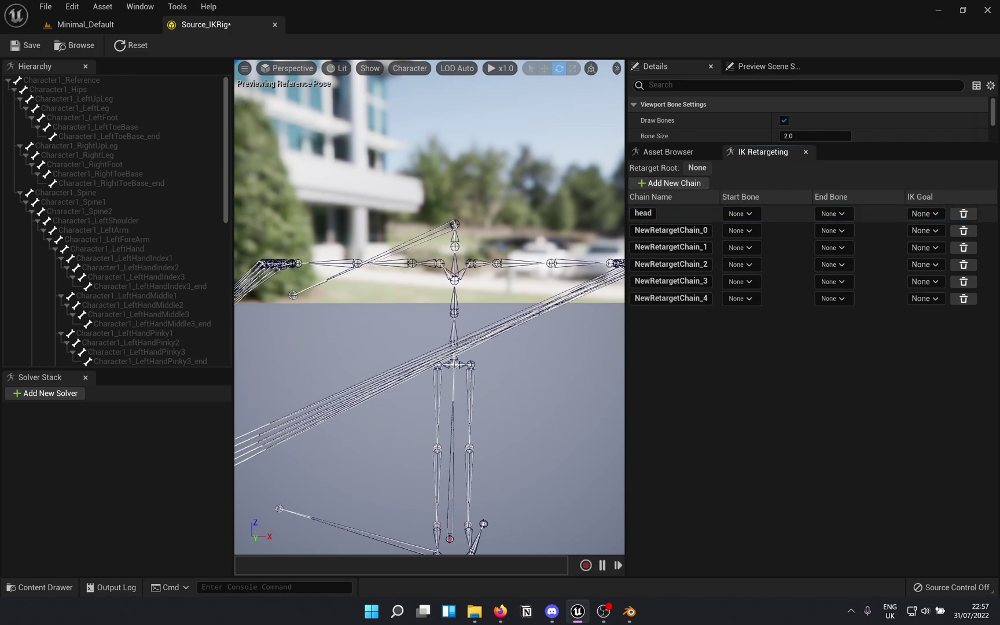
double_click(691, 230)
type("spine")
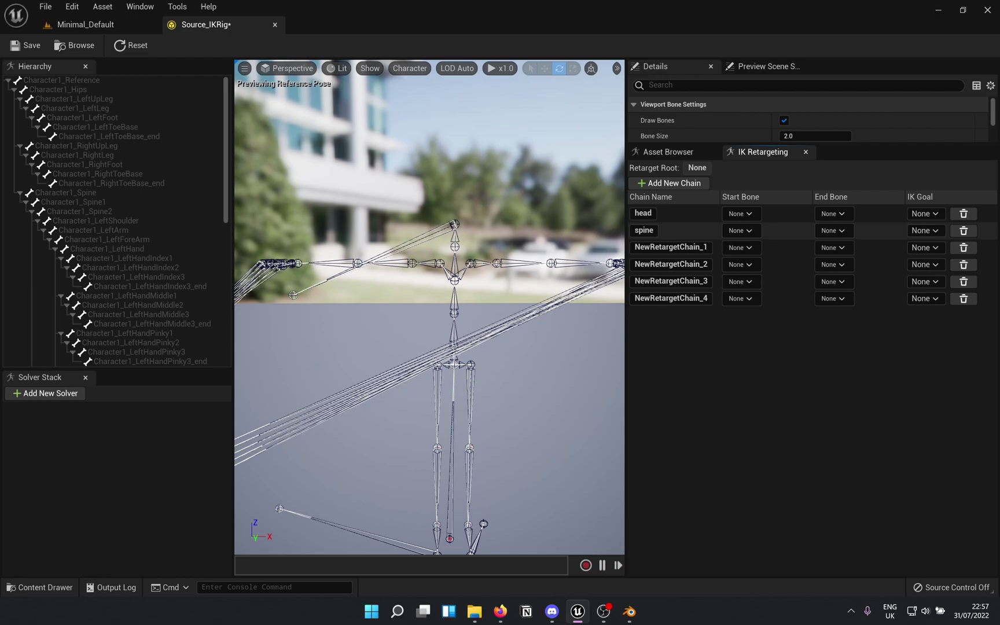
key("Tab")
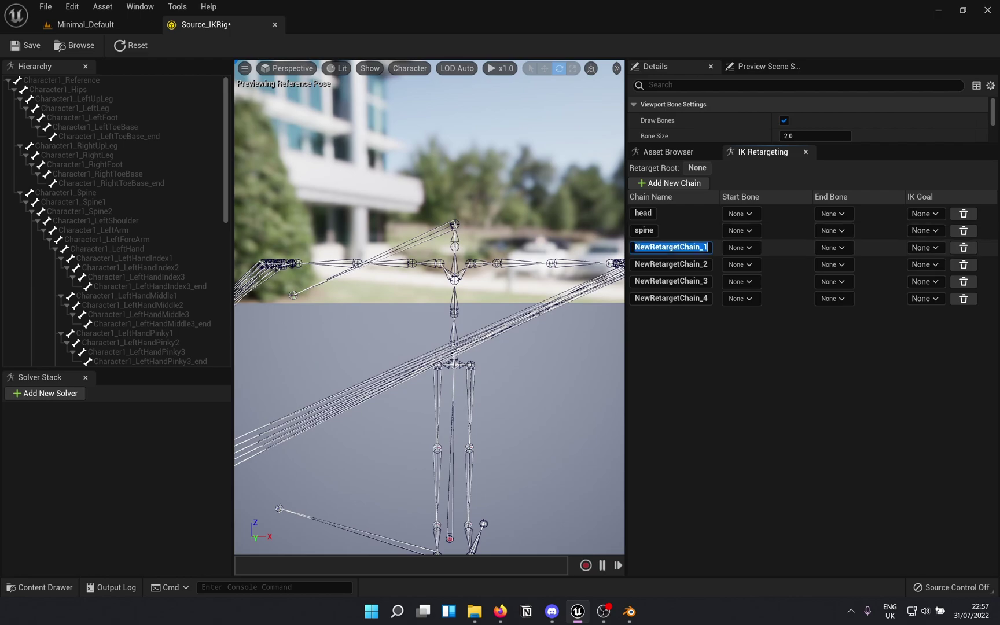
Rename the third retarget chain to arm_l and the fourth to arm_r.
type("leg")
key("BackSpace")
key("BackSpace")
key("BackSpace")
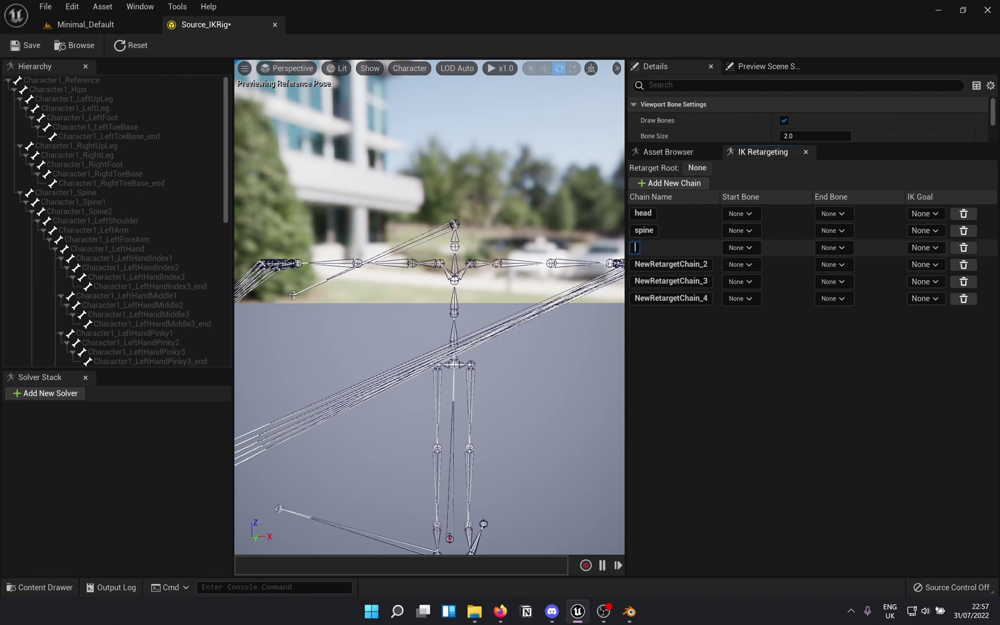
type("arm_l")
key("Return")
double_click(697, 264)
type("arm")
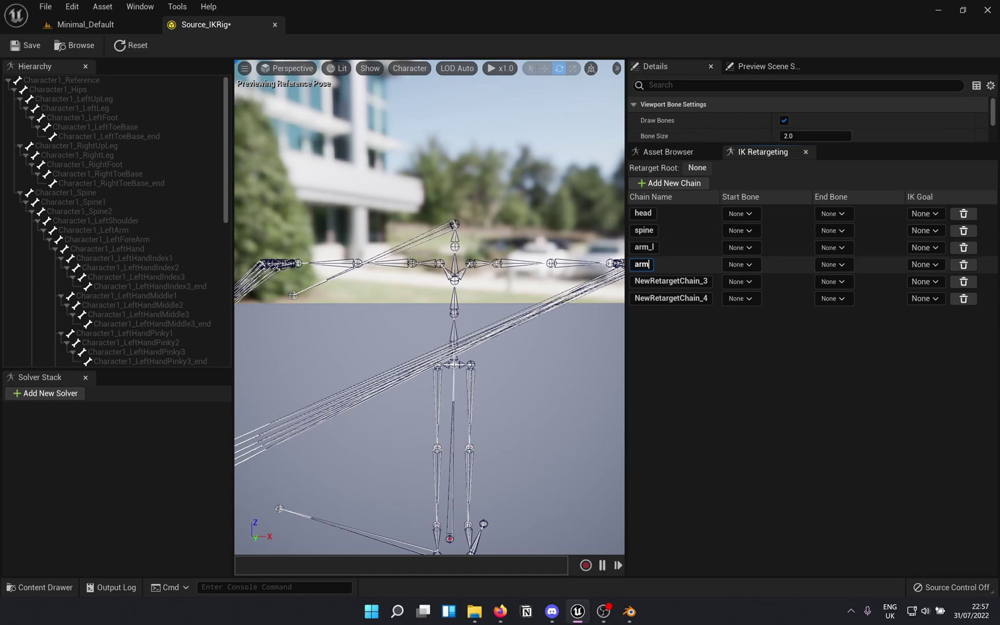
type("_r")
key("Return")
Rename the fifth retarget chain to leg_l and the sixth to leg_r.
double_click(672, 281)
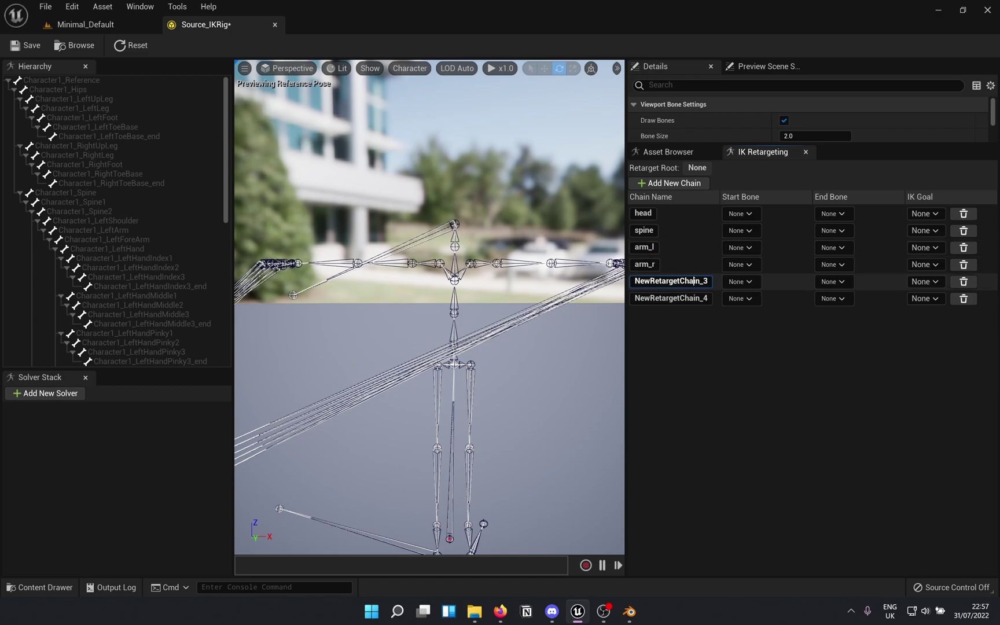
type("leg_l")
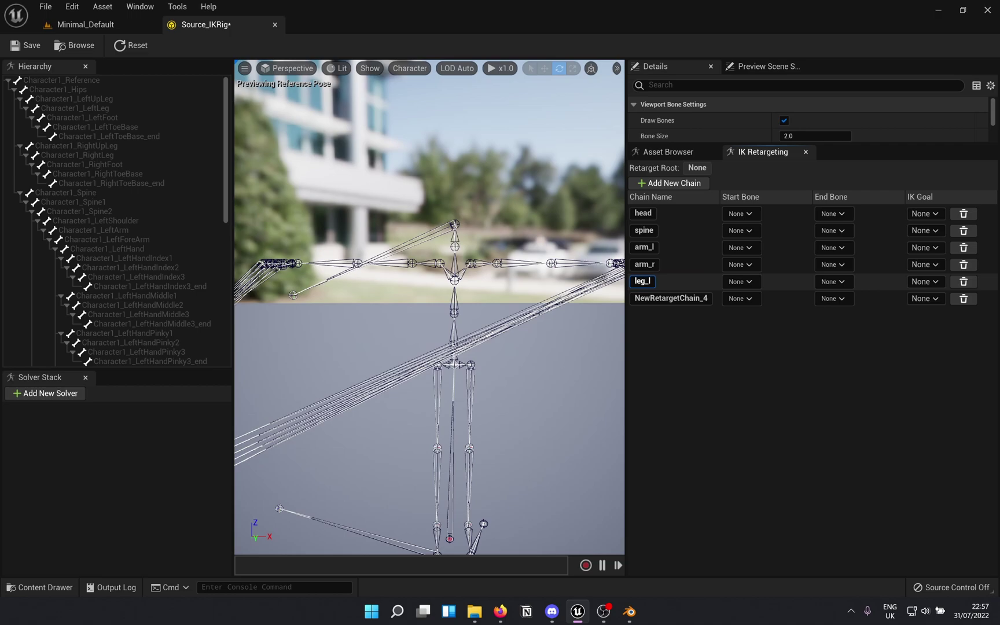
key("Return")
double_click(670, 298)
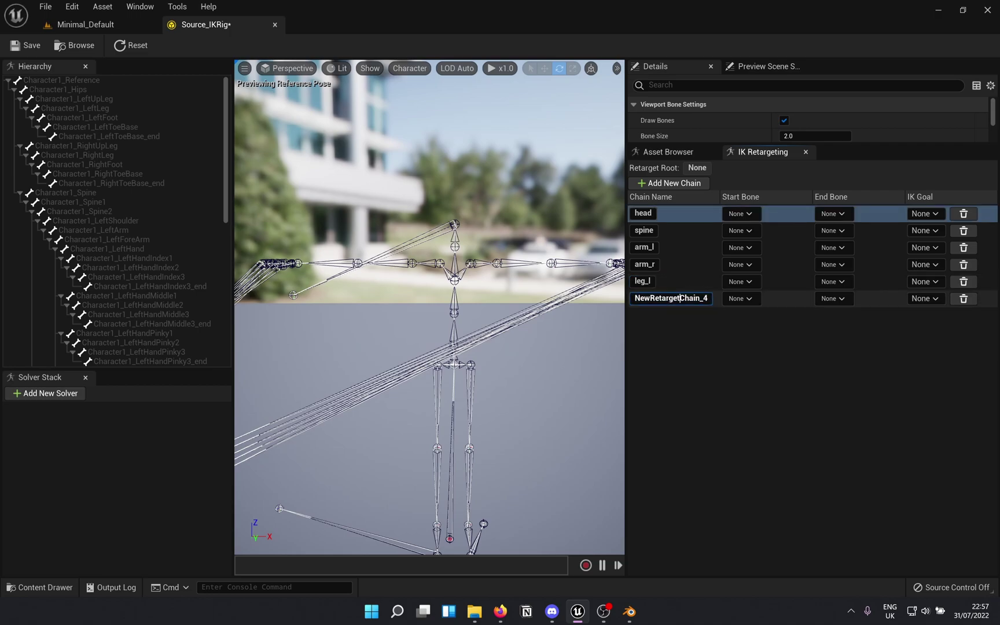
type("leg_r")
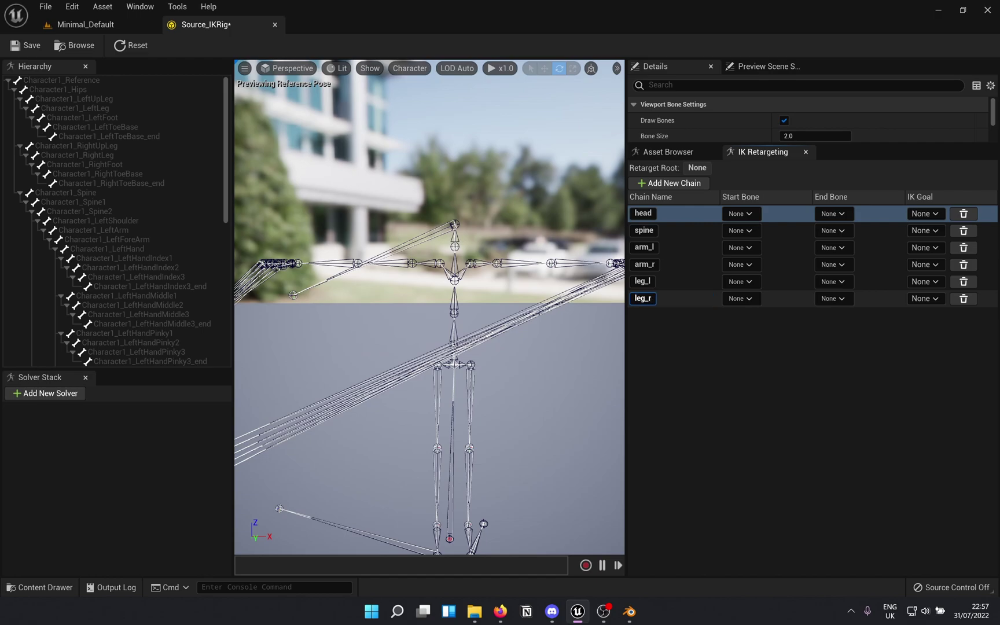
key("Return")
Set the head chain's start bone to Character1_Neck.
left_click(747, 214)
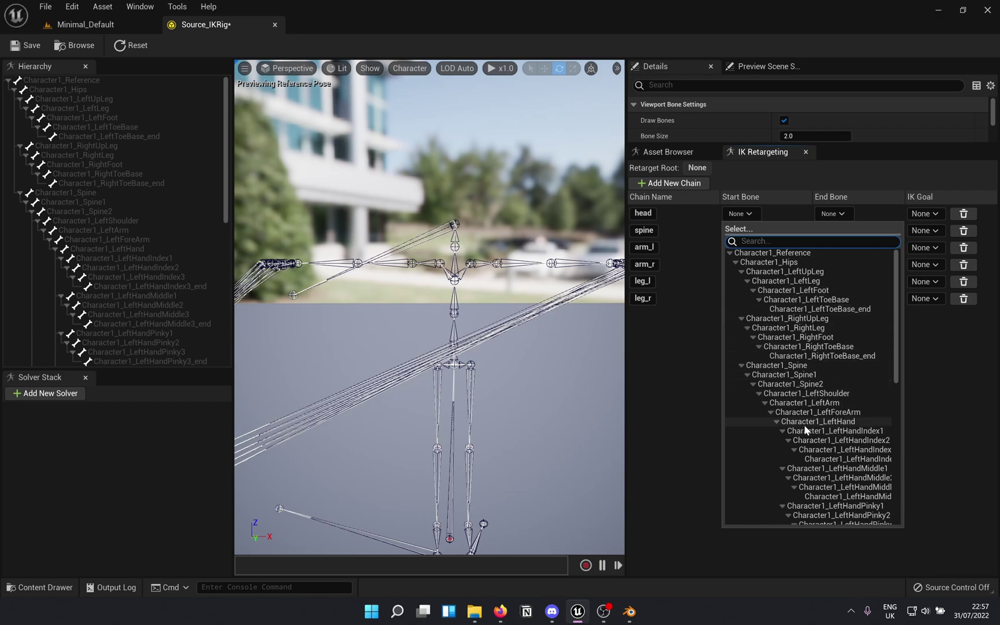
left_click(742, 365)
left_click(740, 365)
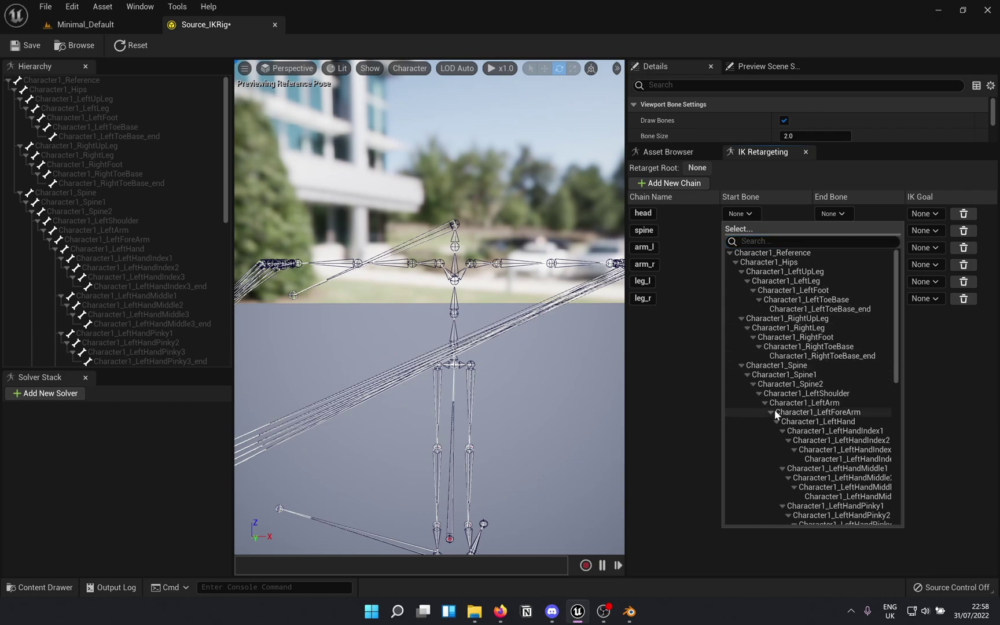
left_click(758, 393)
left_click(788, 403)
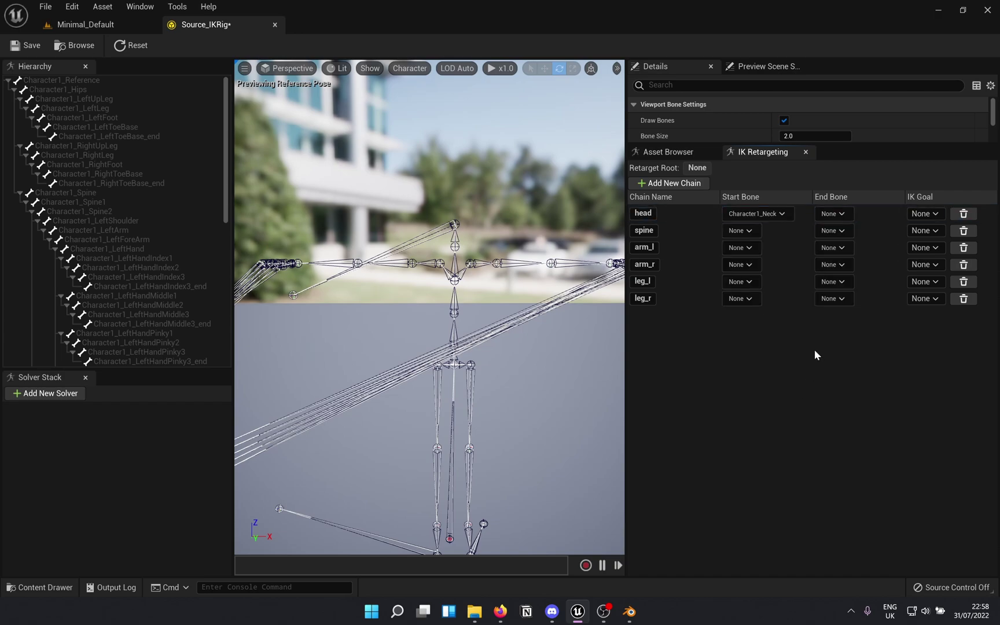
Set the head chain's end bone to Character1_Head_end.
left_click(829, 214)
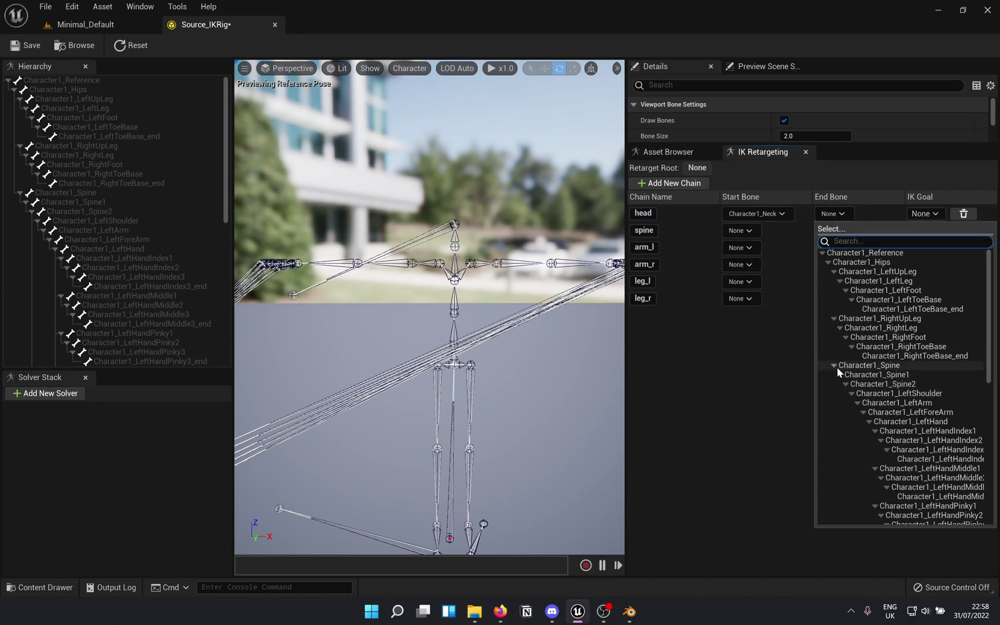
left_click(846, 383)
left_click(846, 383)
left_click(851, 393)
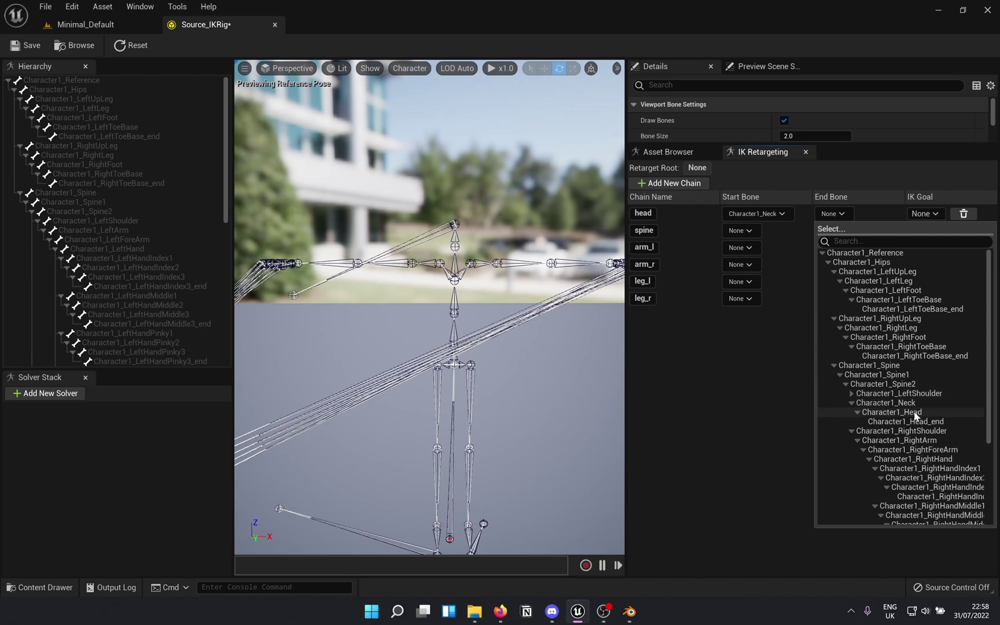
left_click(924, 423)
Assign the spine chain the start bone Character1_Spine and the end bone Character1_Spine2.
left_click(734, 231)
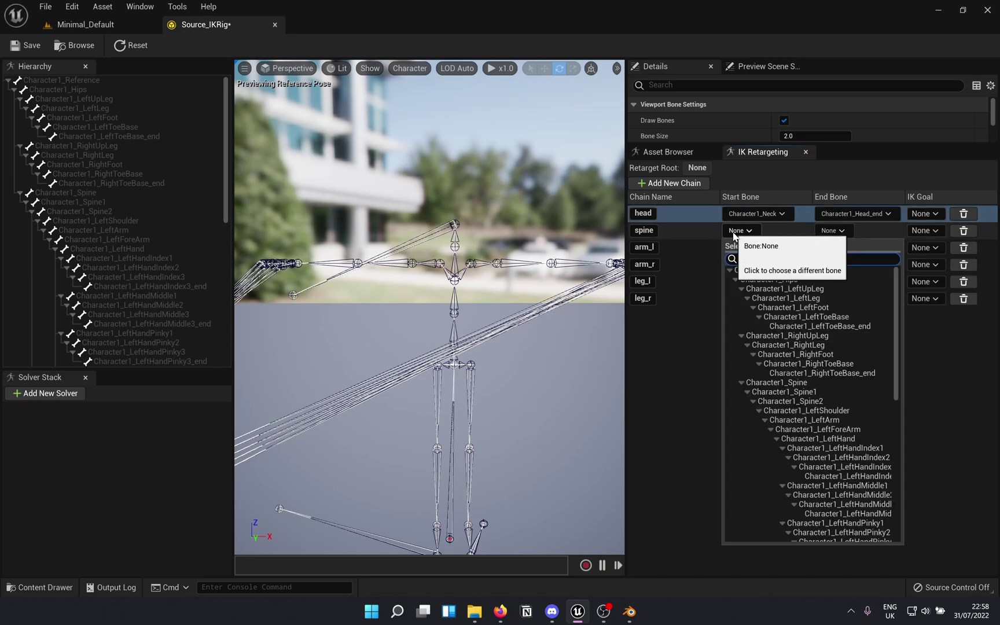
left_click(763, 382)
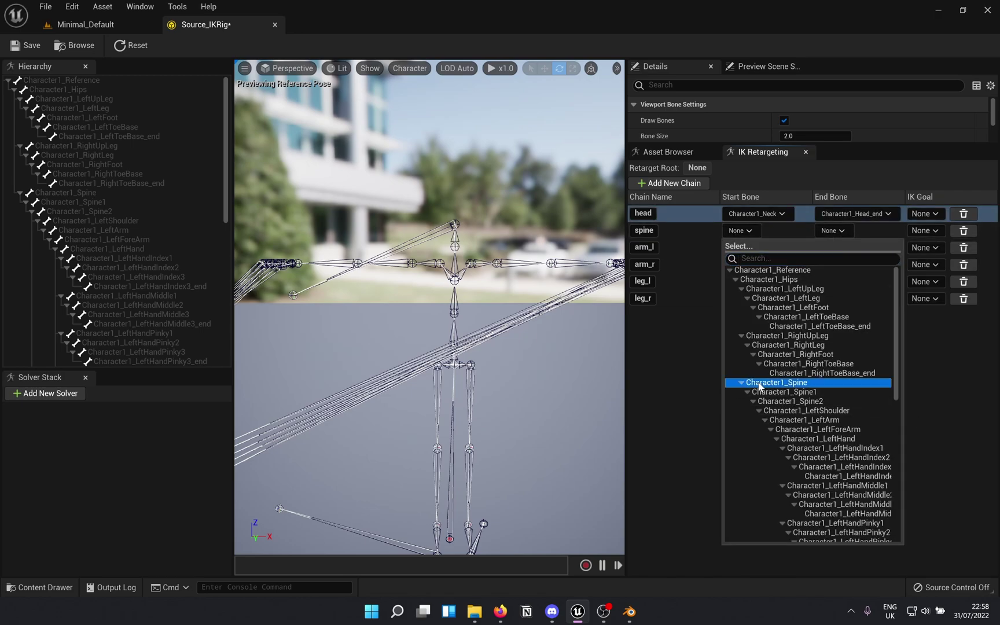
left_click(851, 235)
left_click(839, 402)
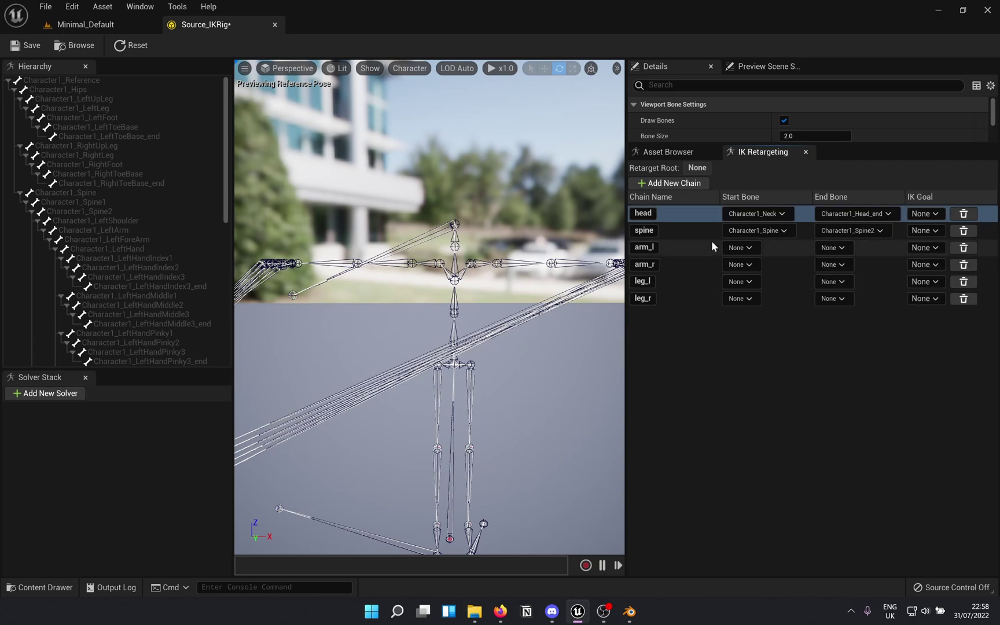
Set the head chain's end bone to Character1_Head and select the chain to highlight its bones in the preview.
left_click(695, 230)
left_click(691, 219)
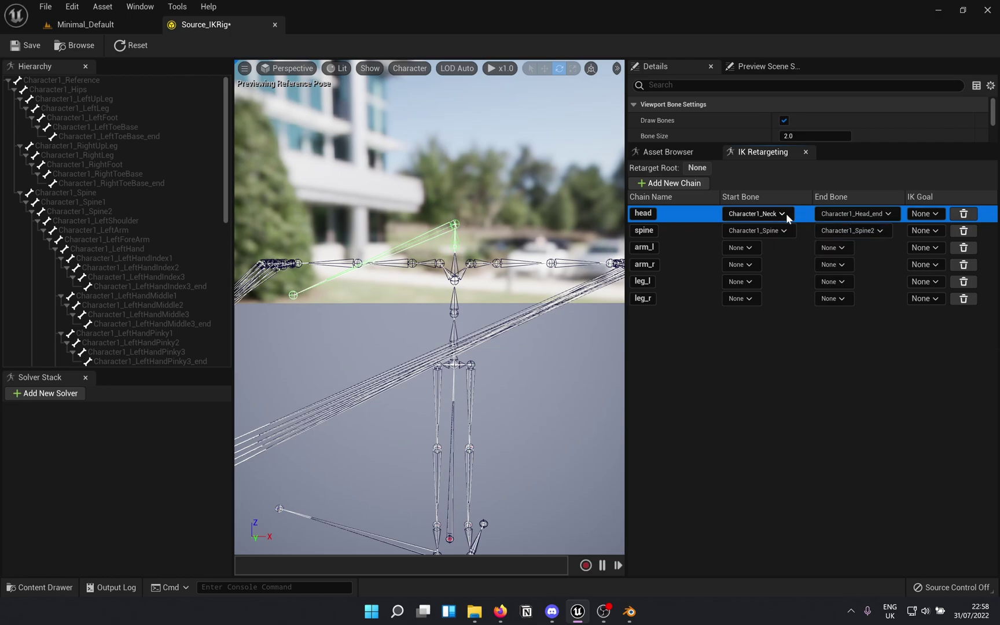
left_click(857, 213)
left_click(906, 381)
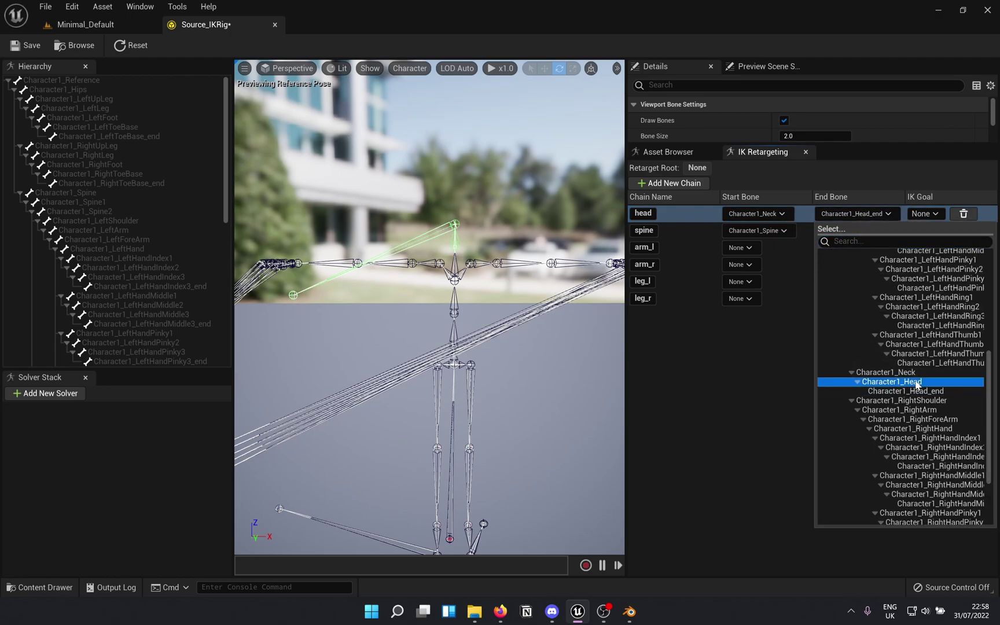
left_click(695, 215)
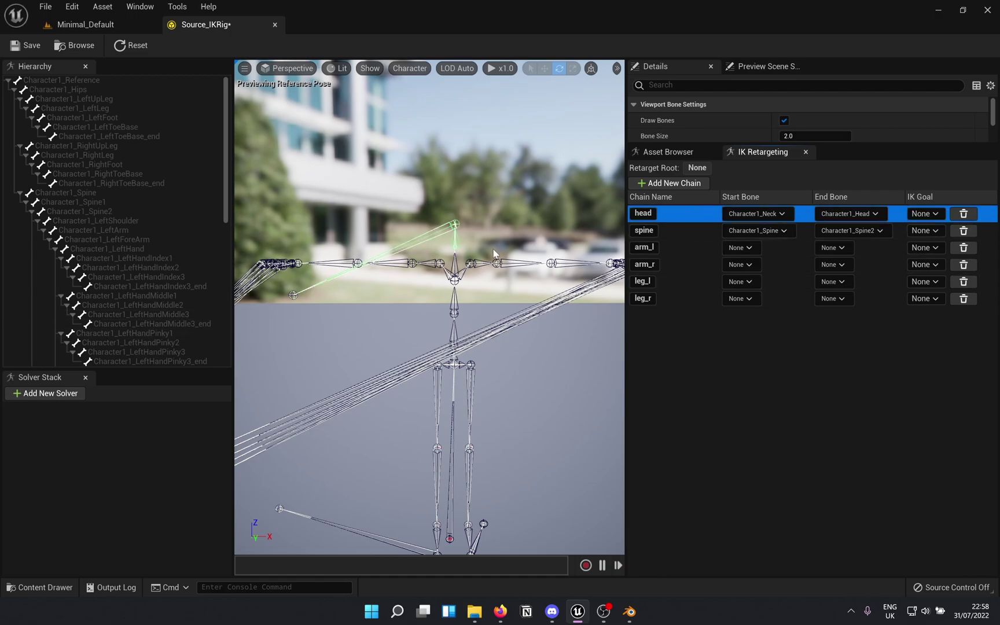
Assign the arm_l chain the start bone Character1_LeftShoulder and the end bone Character1_LeftHand.
left_click(686, 251)
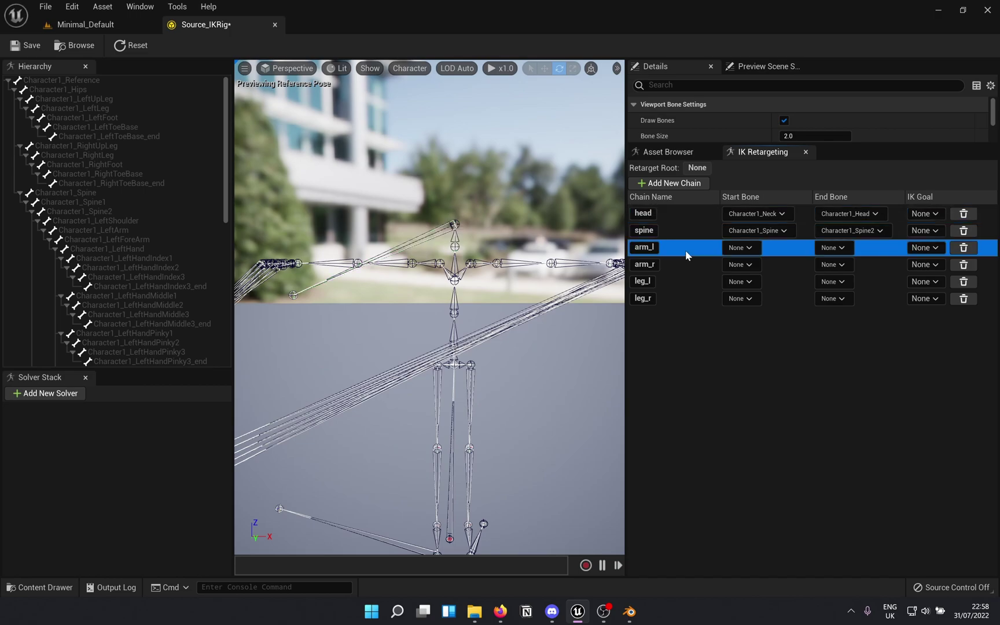
left_click(743, 250)
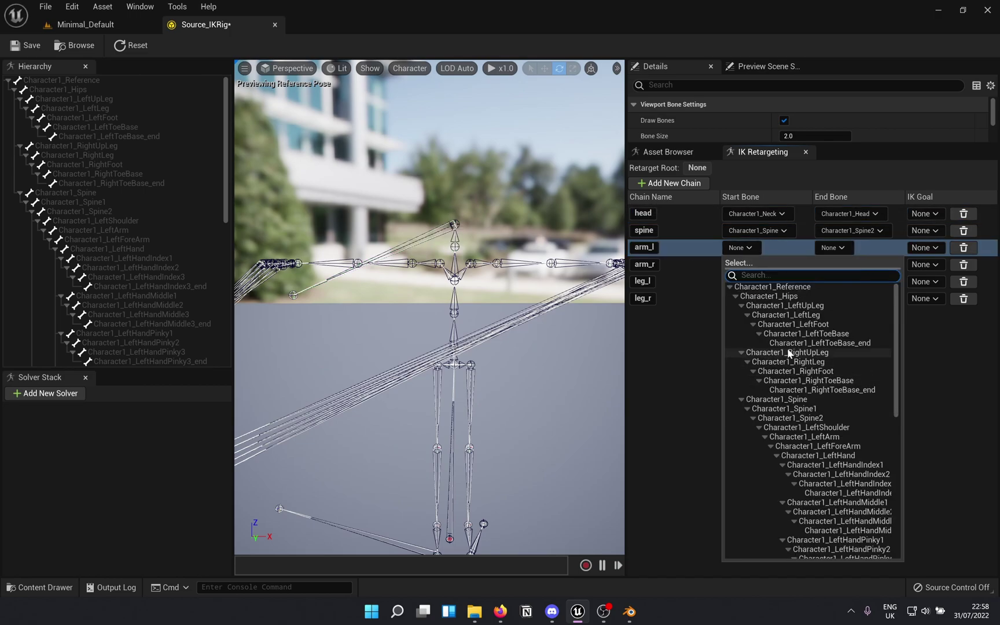
left_click(837, 431)
left_click(845, 251)
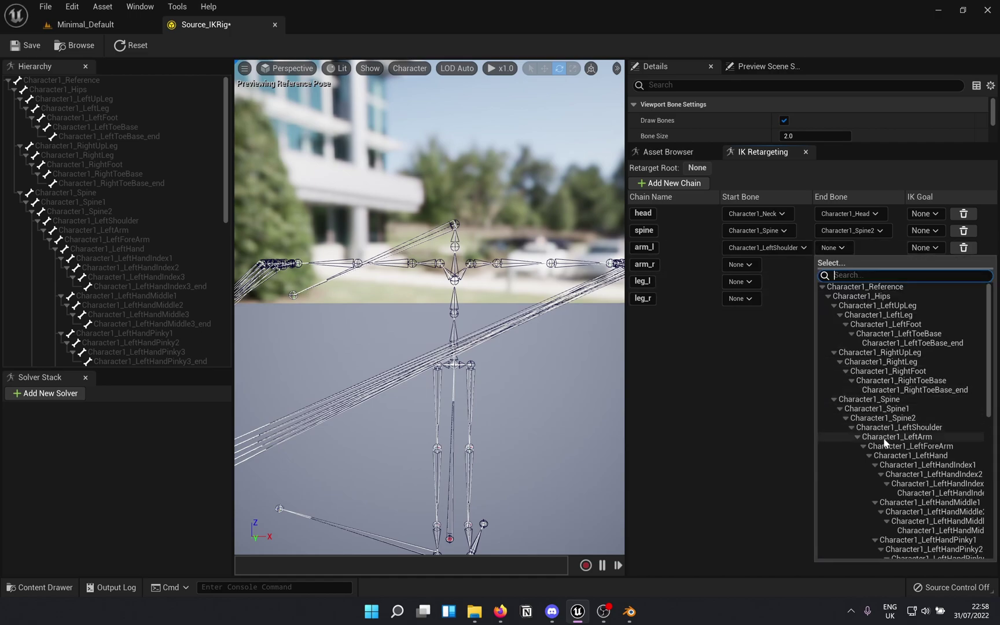
left_click(870, 456)
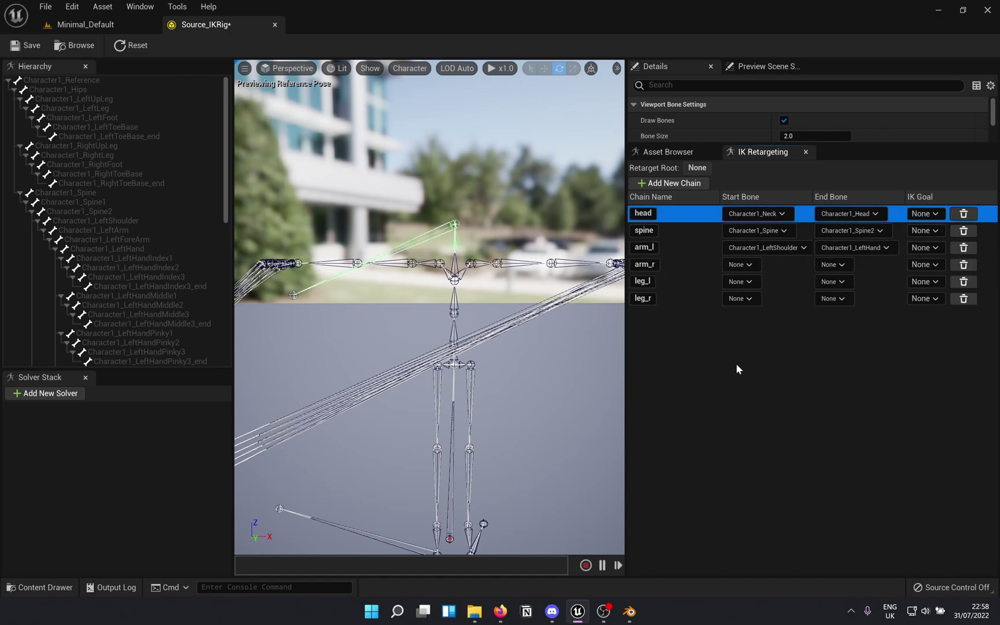
Set the arm_r chain's start bone to Character1_RightShoulder.
left_click(690, 242)
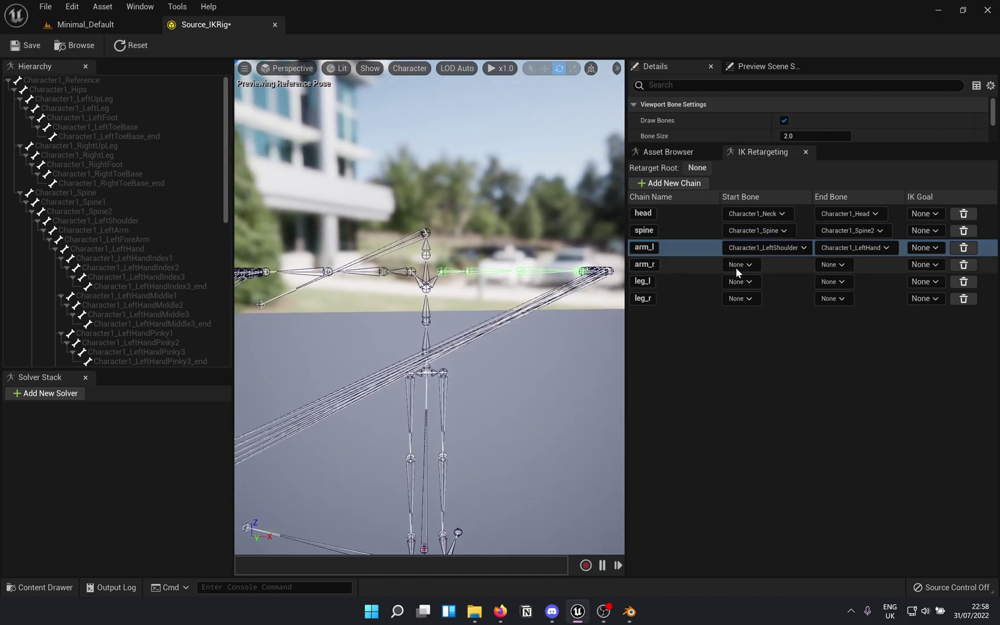
left_click(739, 265)
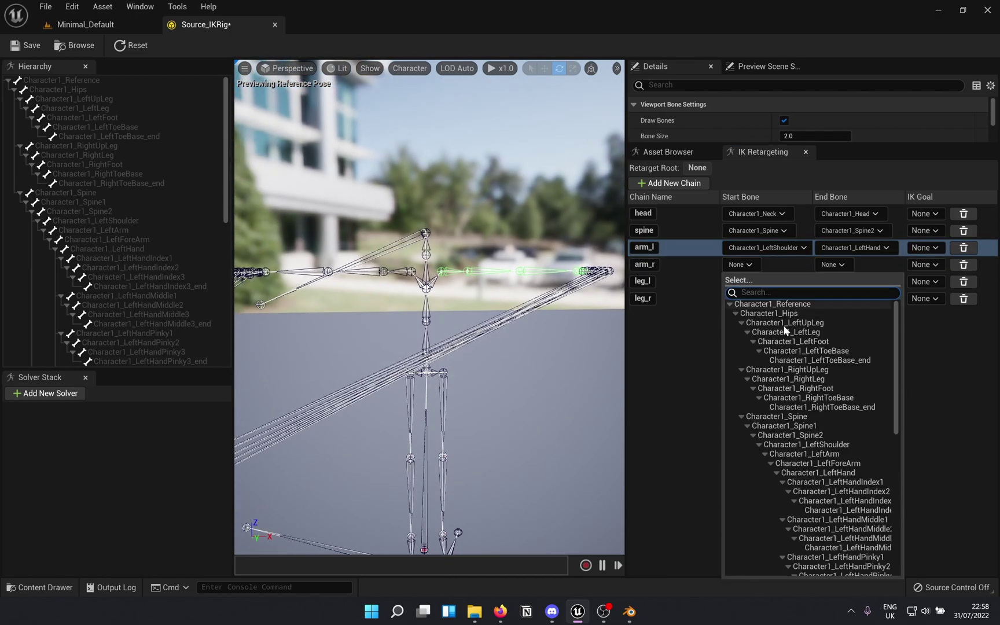
left_click(759, 445)
left_click(758, 454)
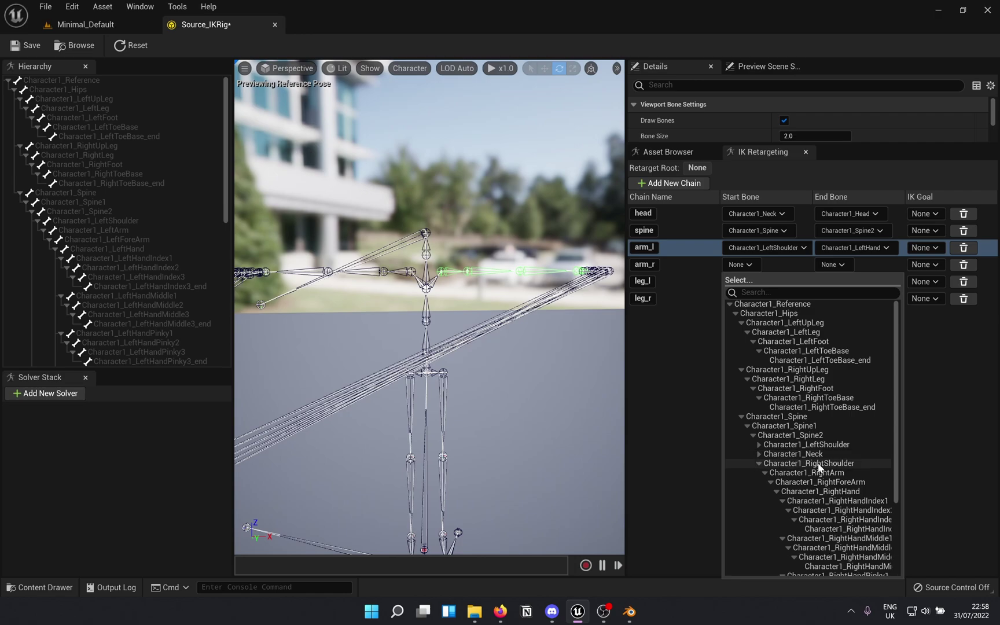
left_click(818, 464)
Set the arm_r chain's end bone to Character1_RightHand and select the chain to highlight its bones in the preview.
left_click(842, 264)
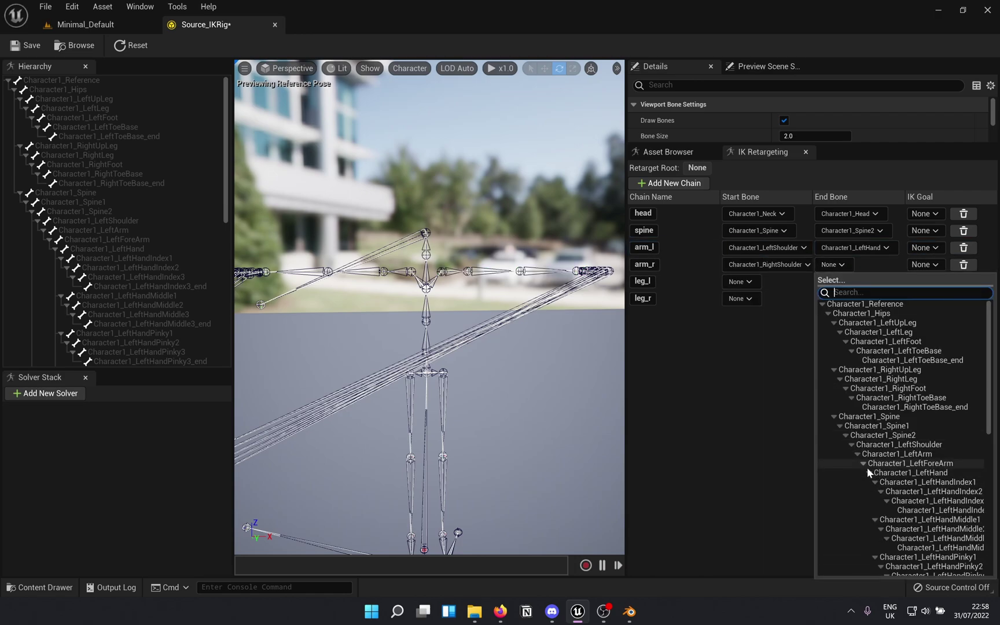
left_click(857, 454)
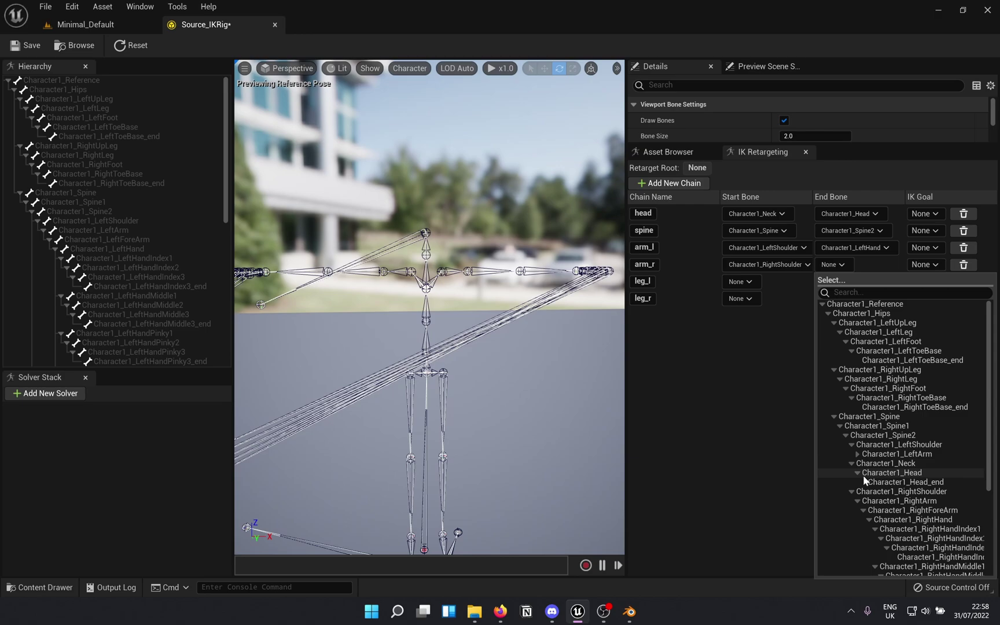
left_click(852, 464)
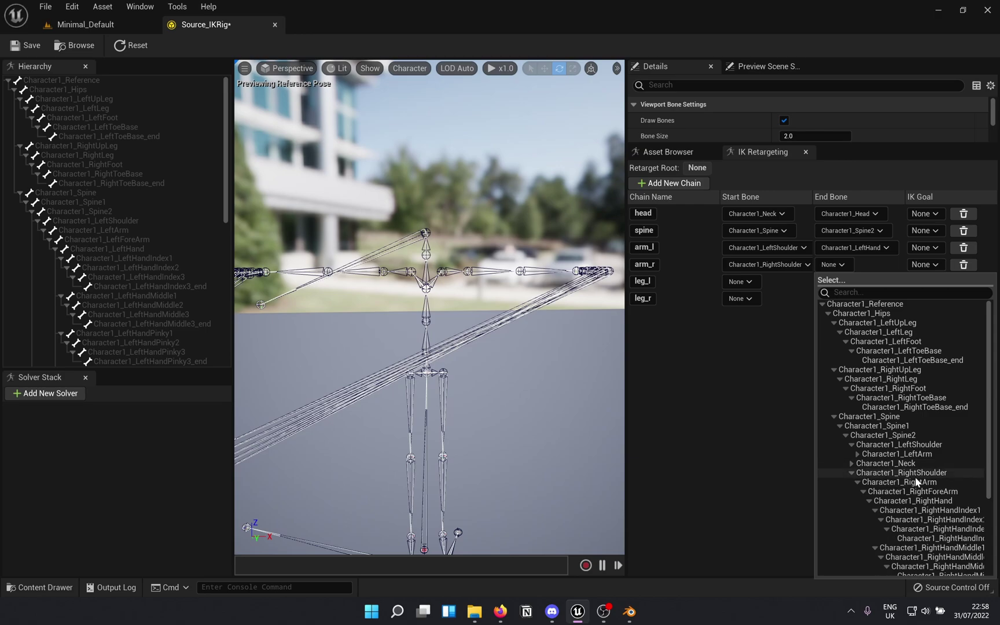
left_click(934, 502)
left_click(708, 271)
right_click_drag(314, 279, 287, 278)
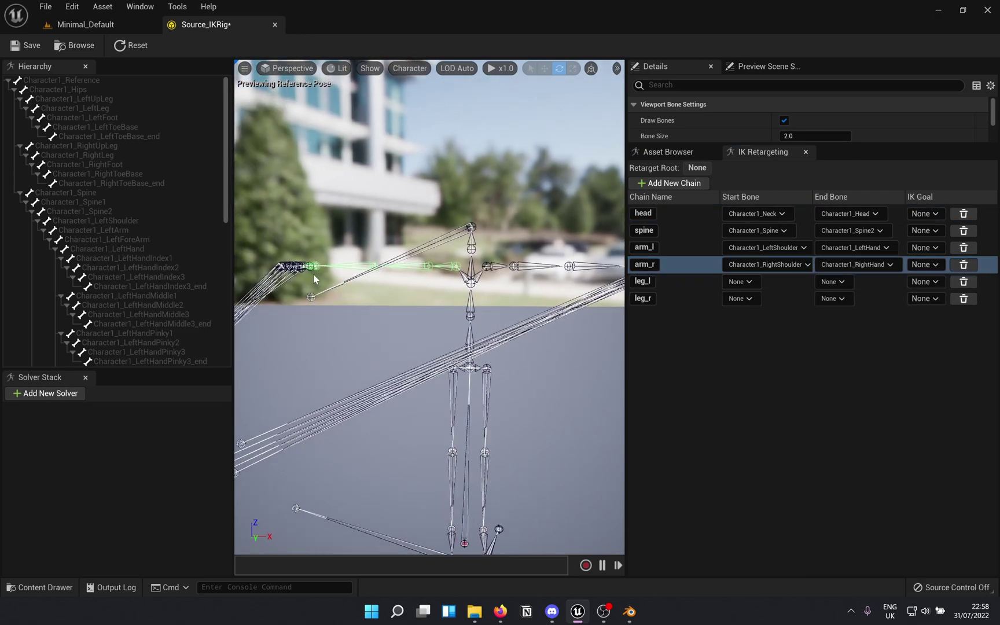
right_click_drag(408, 302, 418, 303)
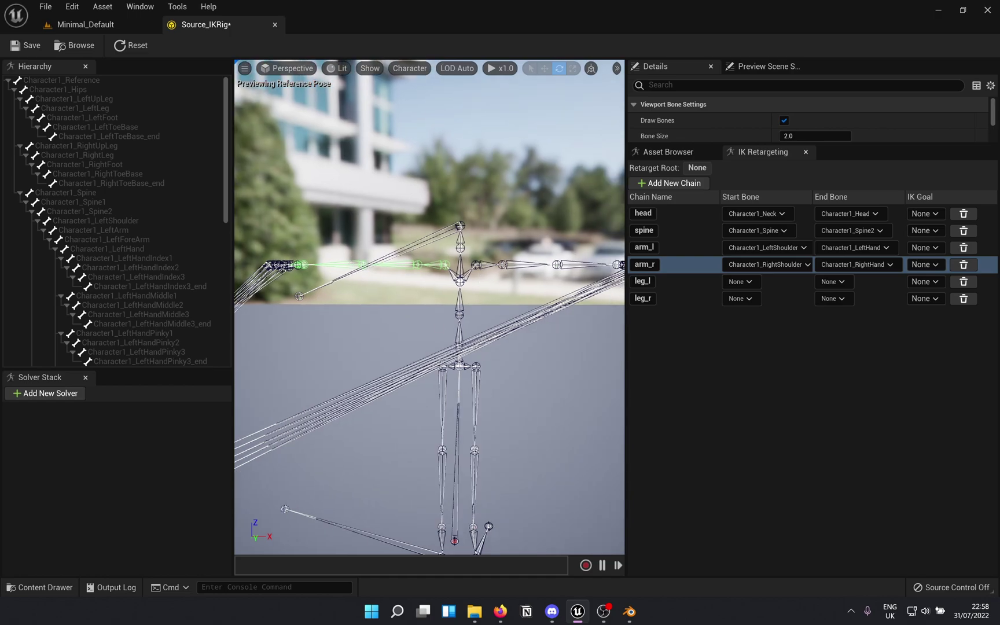
Assign the leg_l chain the start bone Character1_LeftUpLeg and end bone Character1_LeftToeBase_end, and highlight the chain in the preview.
left_click(742, 282)
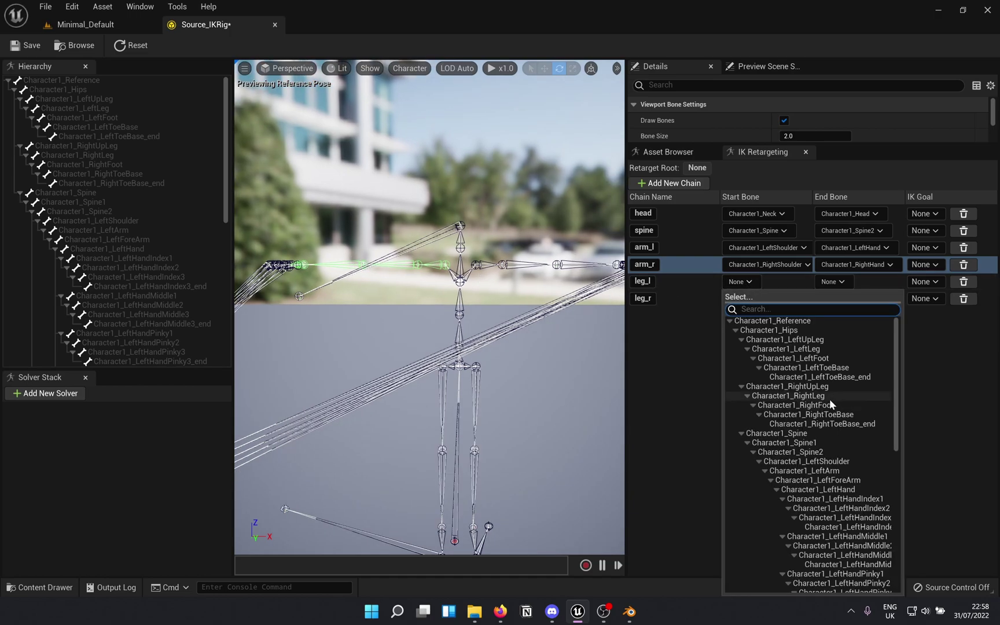
left_click(808, 341)
left_click(830, 282)
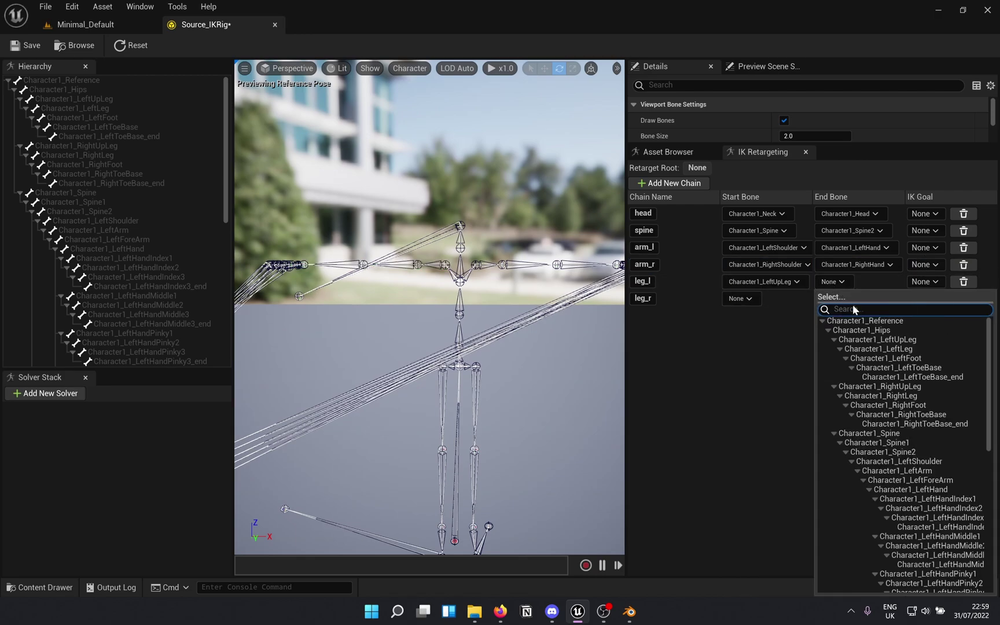
left_click(939, 376)
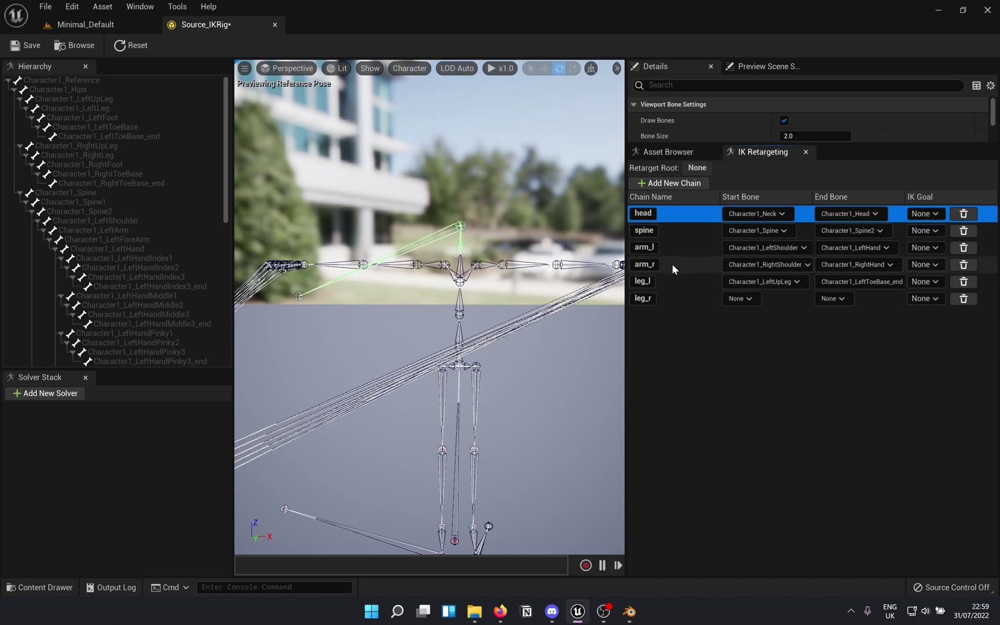
left_click(642, 284)
middle_click_drag(512, 455, 498, 484)
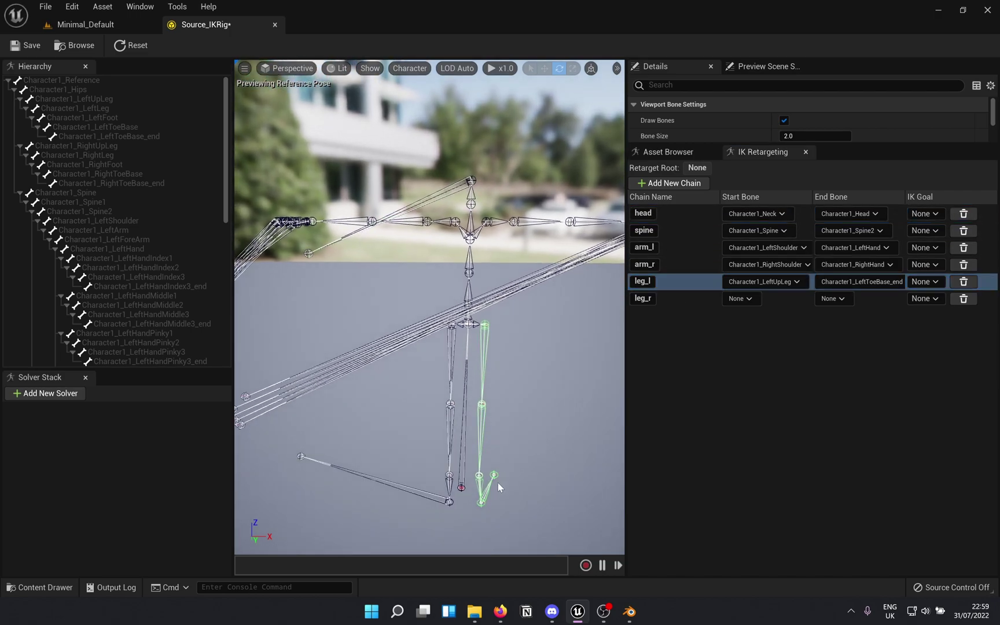
Set the leg_l chain's end bone to Character1_LeftToeBase and select the chain to highlight its bones.
left_click(846, 287)
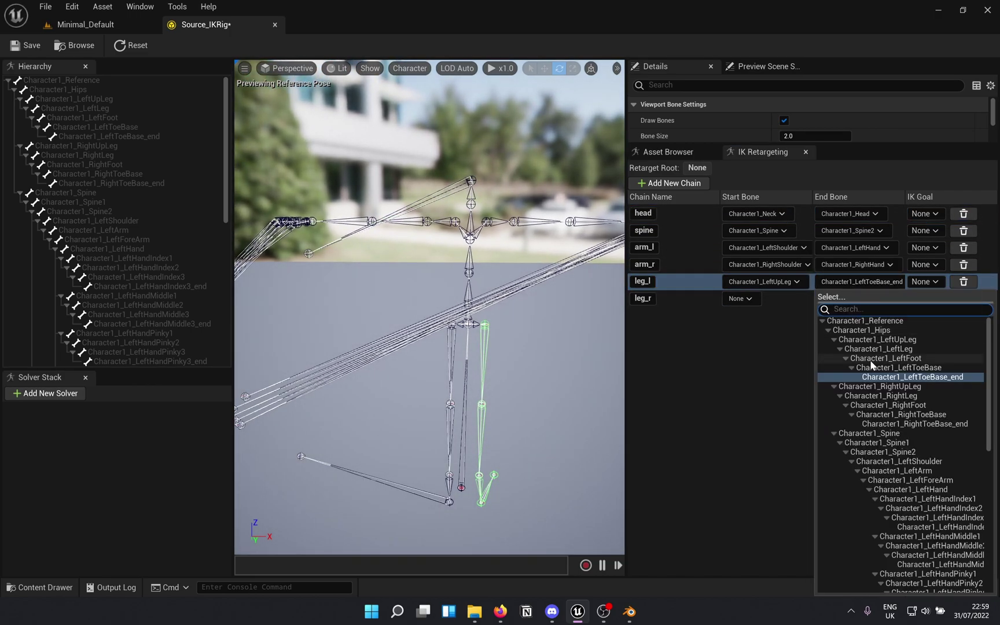
left_click(949, 368)
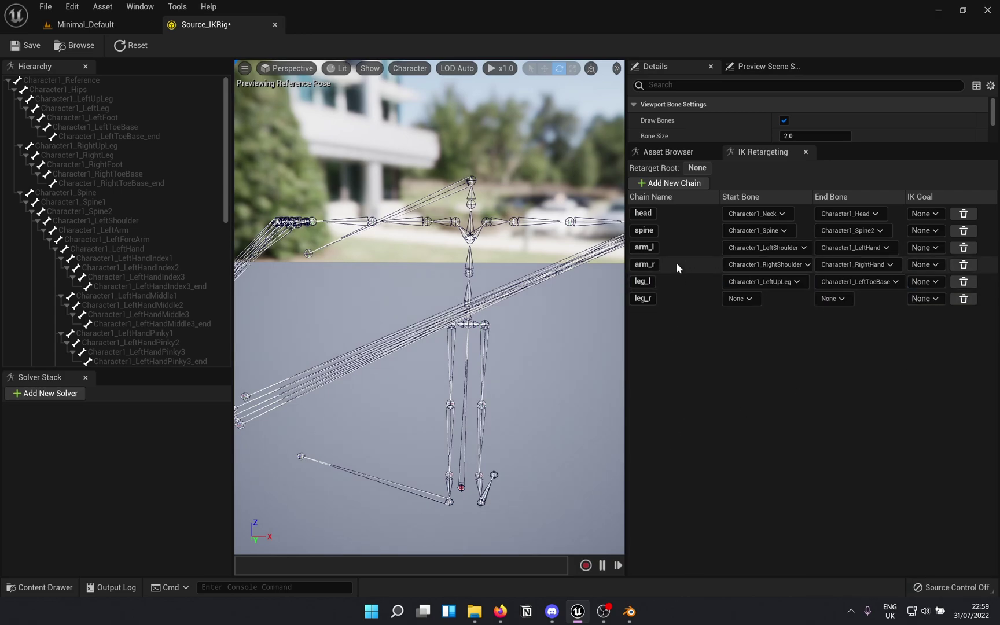
left_click(667, 282)
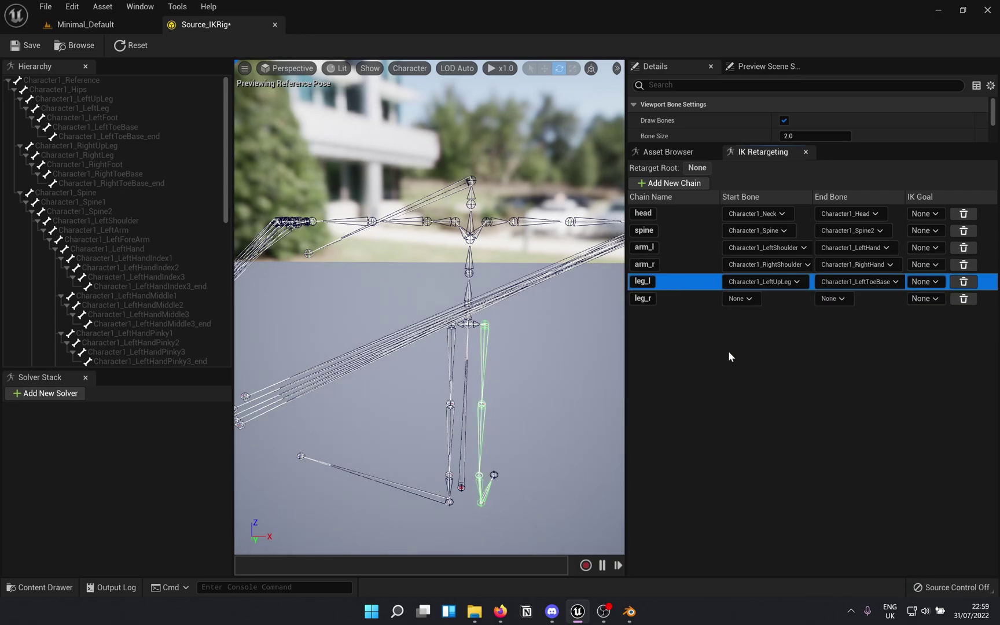
Assign the leg_r chain the start bone Character1_RightUpLeg and the end bone Character1_RightToeBase, and select the chain.
left_click(741, 299)
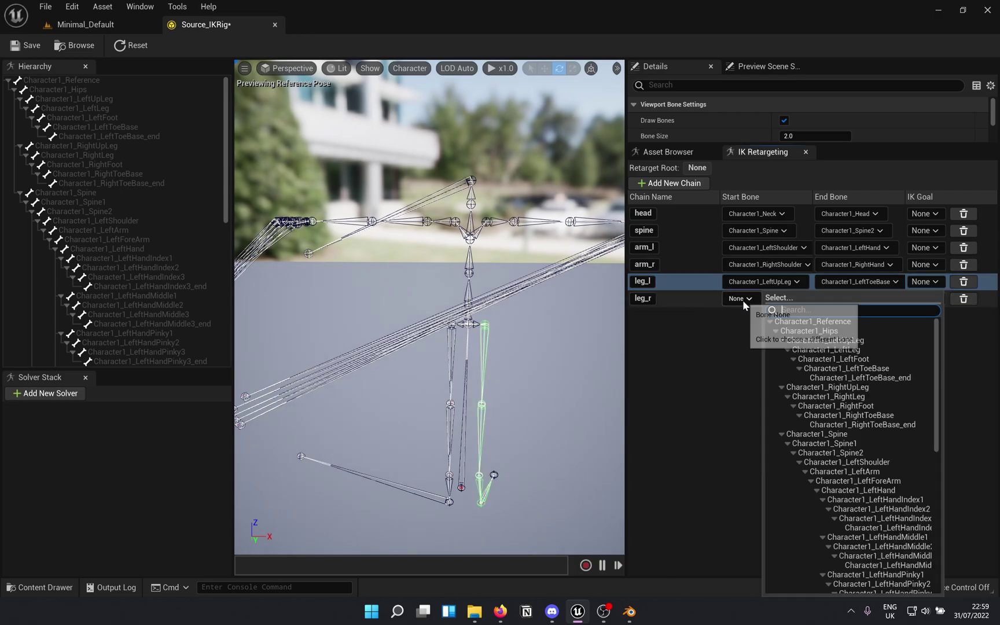
left_click(849, 388)
left_click(839, 305)
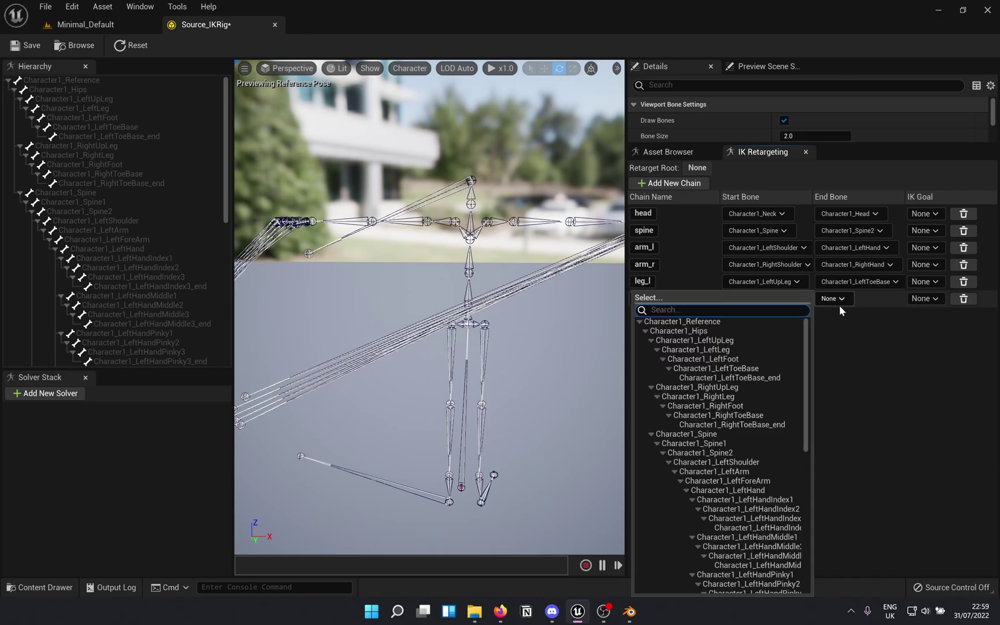
left_click(746, 416)
left_click(671, 299)
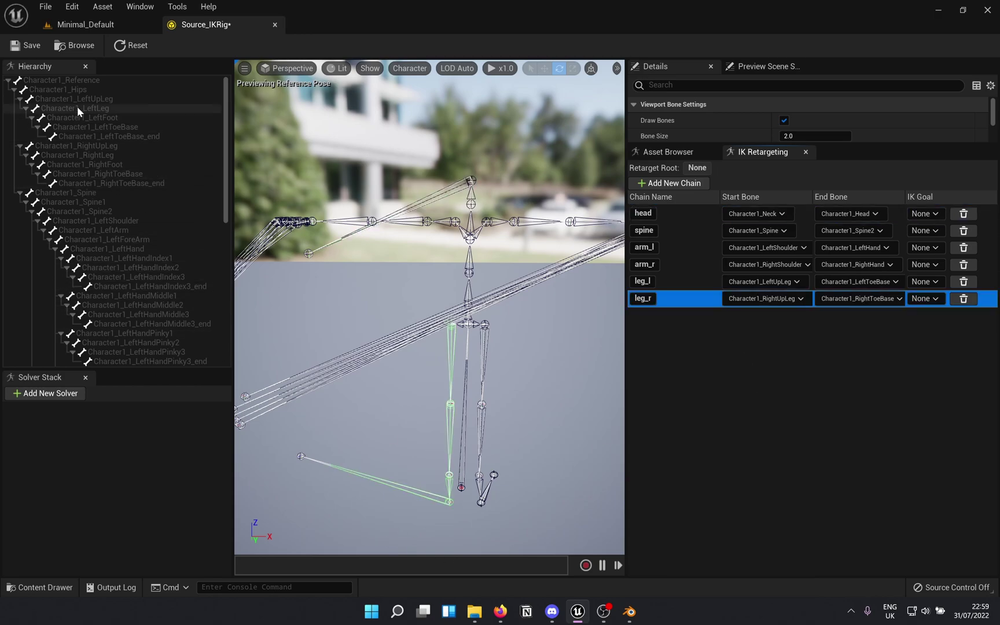
Make Character1_Hips the retarget root, and save and close the Source_IKRig asset.
left_click(79, 92)
right_click(80, 89)
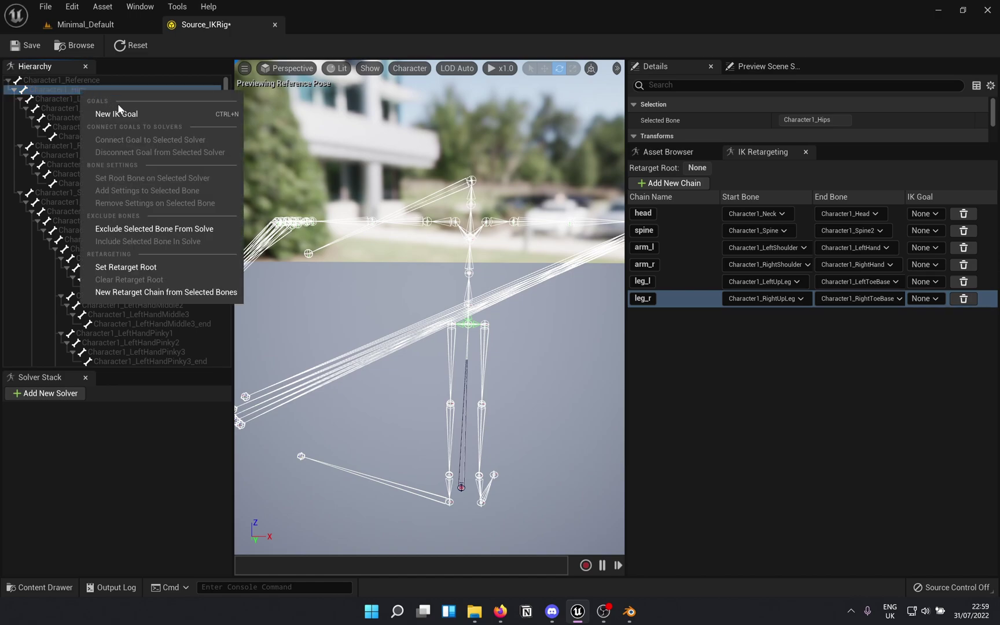
left_click(127, 267)
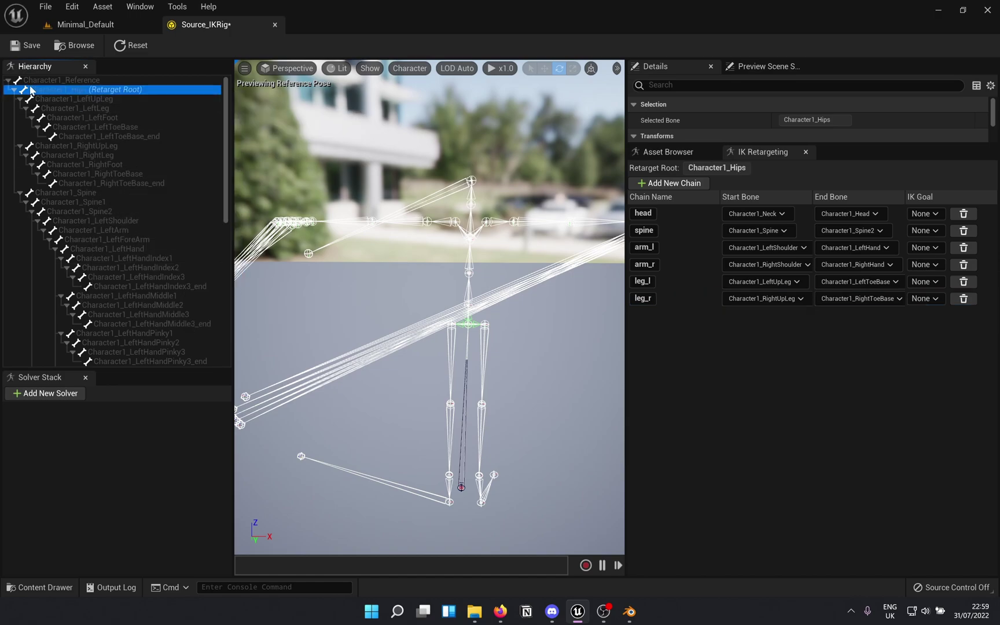
left_click(28, 47)
left_click(275, 25)
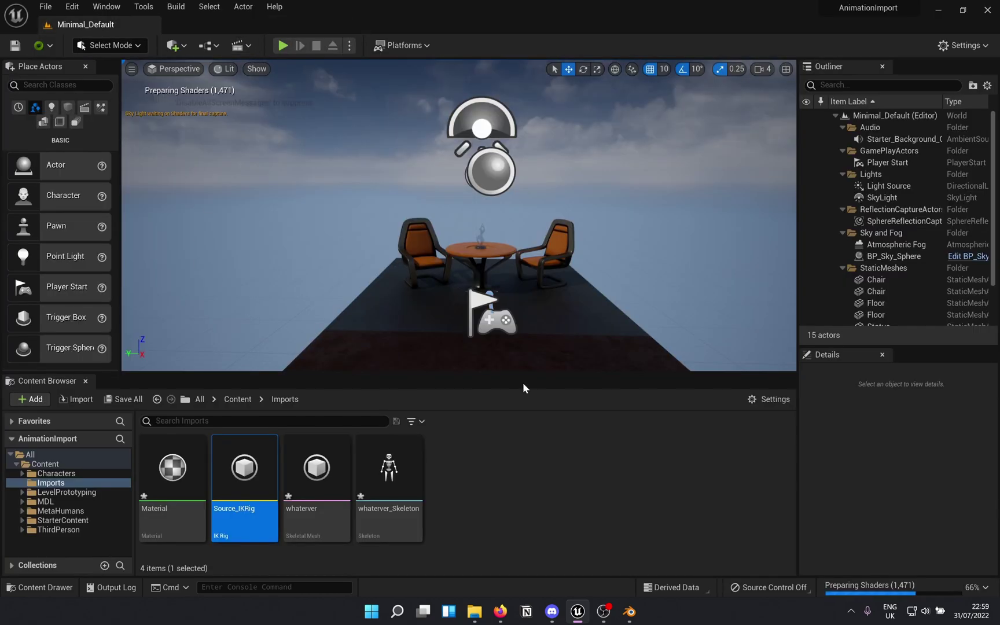
Create a new IK Rig asset in the Imports folder based on the SK_Mannequin skeletal mesh.
mouse_move(288, 496)
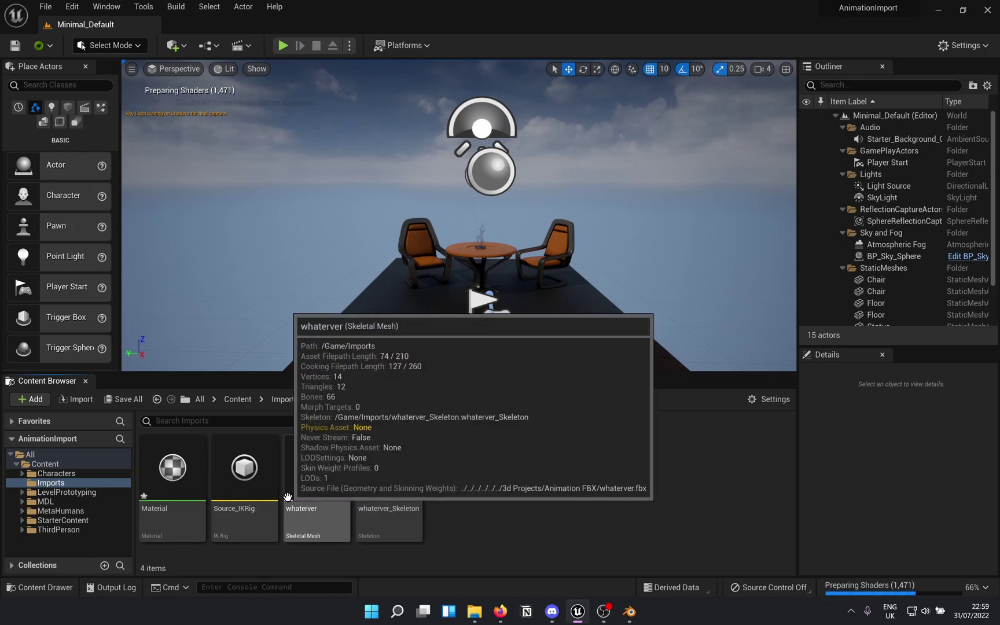
right_click(494, 492)
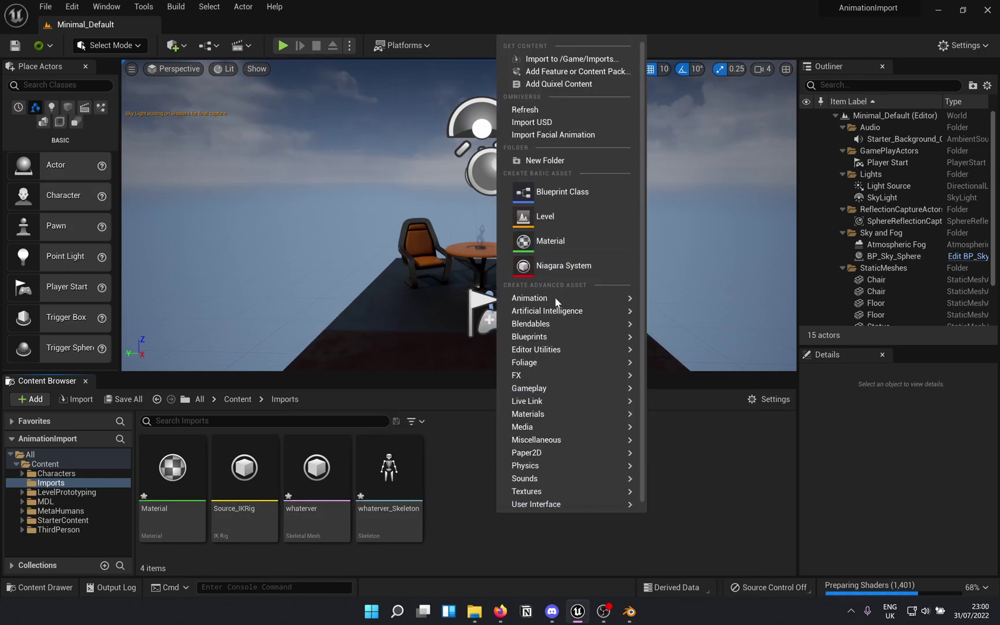
mouse_move(521, 298)
left_click(677, 504)
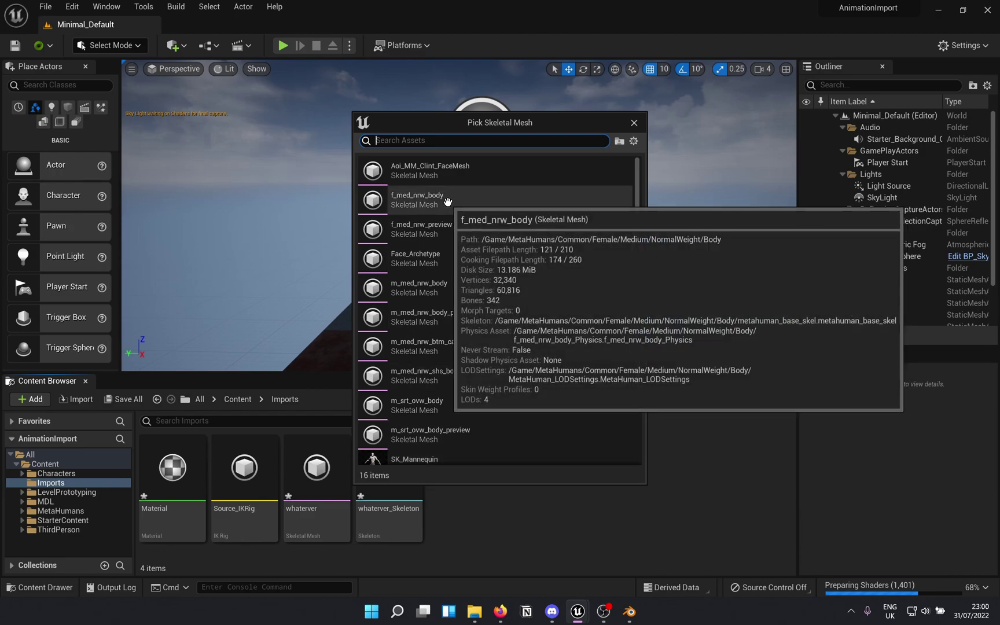
scroll(448, 204, "down", 2)
scroll(448, 203, "down", 3)
mouse_move(432, 296)
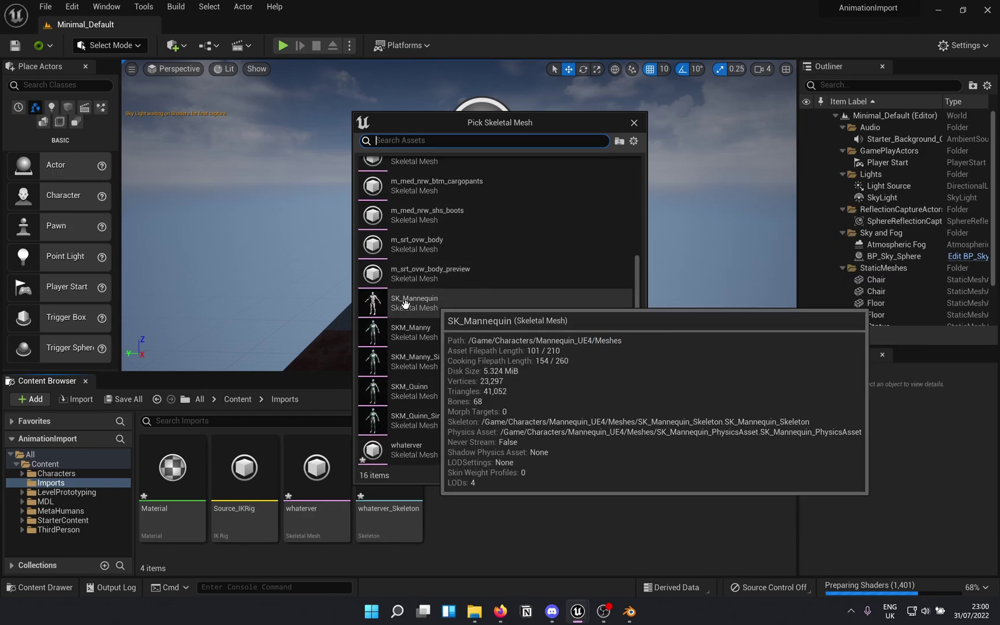
left_click(447, 308)
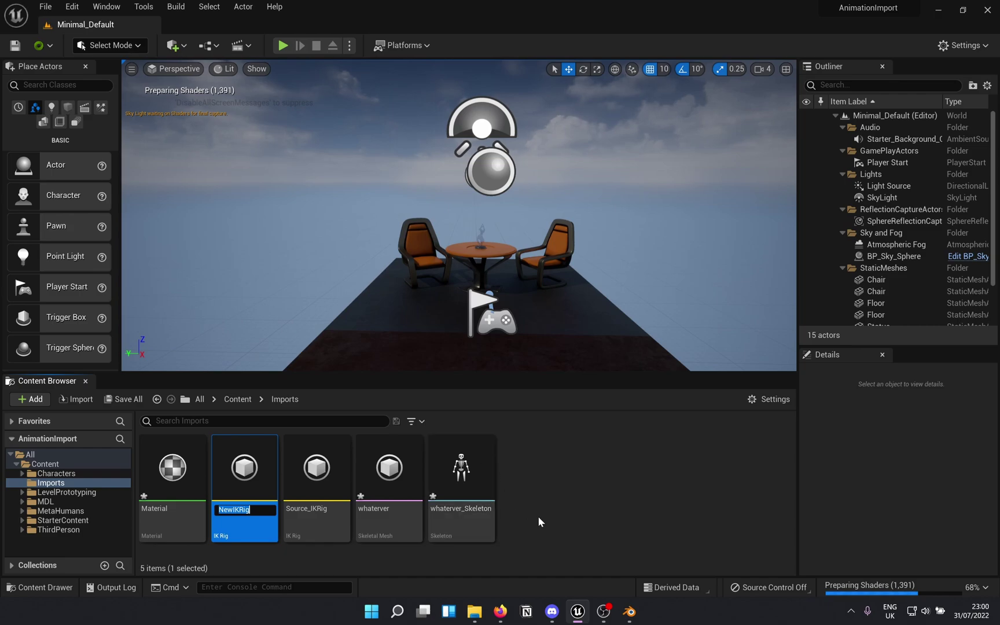
Name the new IK Rig UE4_IKRig and open it for editing.
type("UE4_")
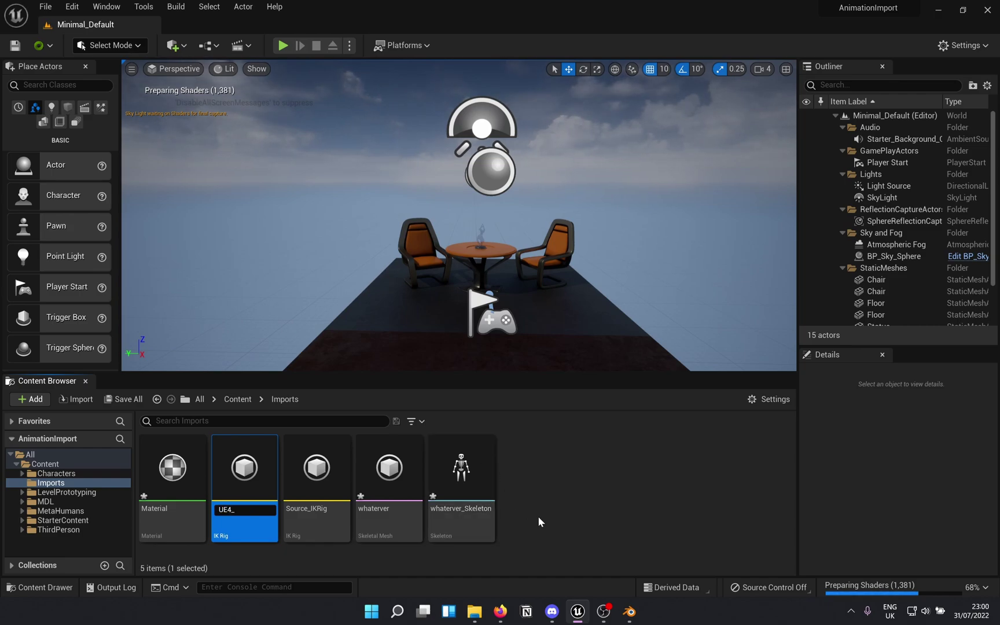
type("IKRig")
key("Return")
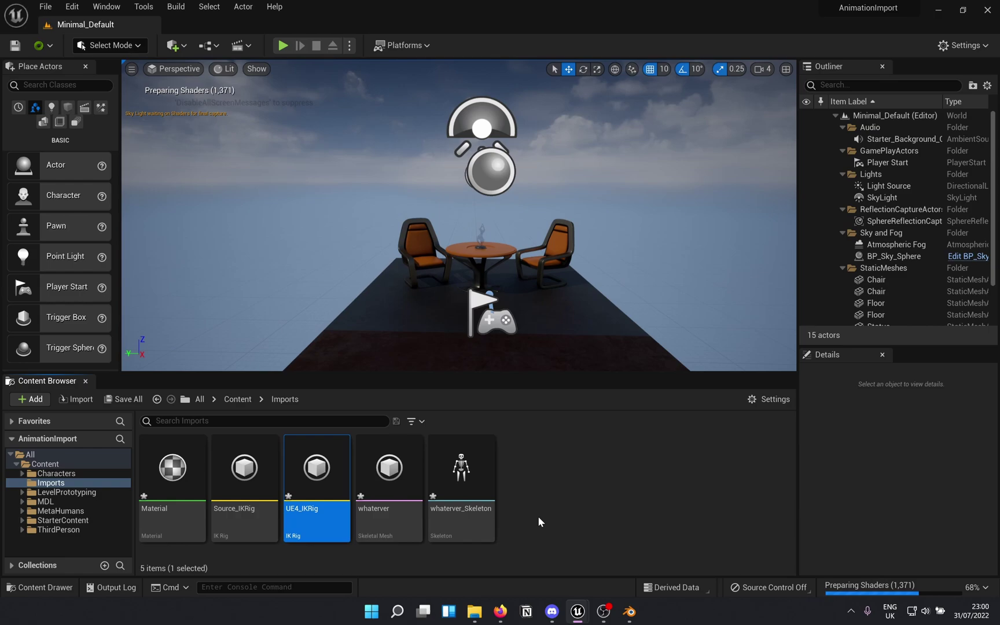
key("Return")
key("w")
mouse_move(514, 386)
right_mouse_down()
mouse_move(513, 457)
mouse_move(521, 382)
right_mouse_up()
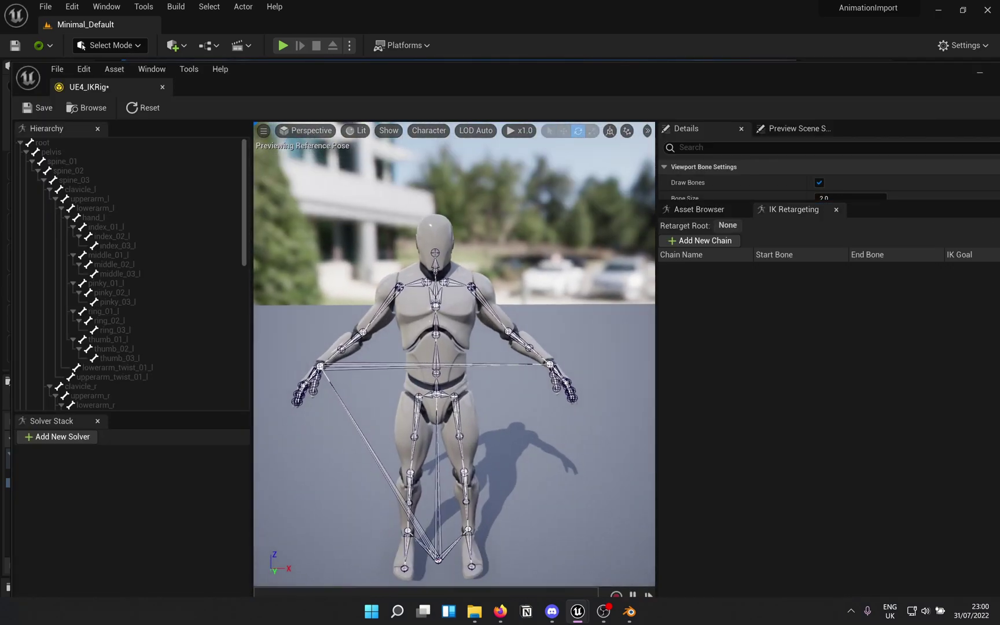
Add six new retarget chains to the UE4_IKRig asset.
left_click(700, 240)
left_click(700, 240)
left_click(700, 240)
left_click(700, 241)
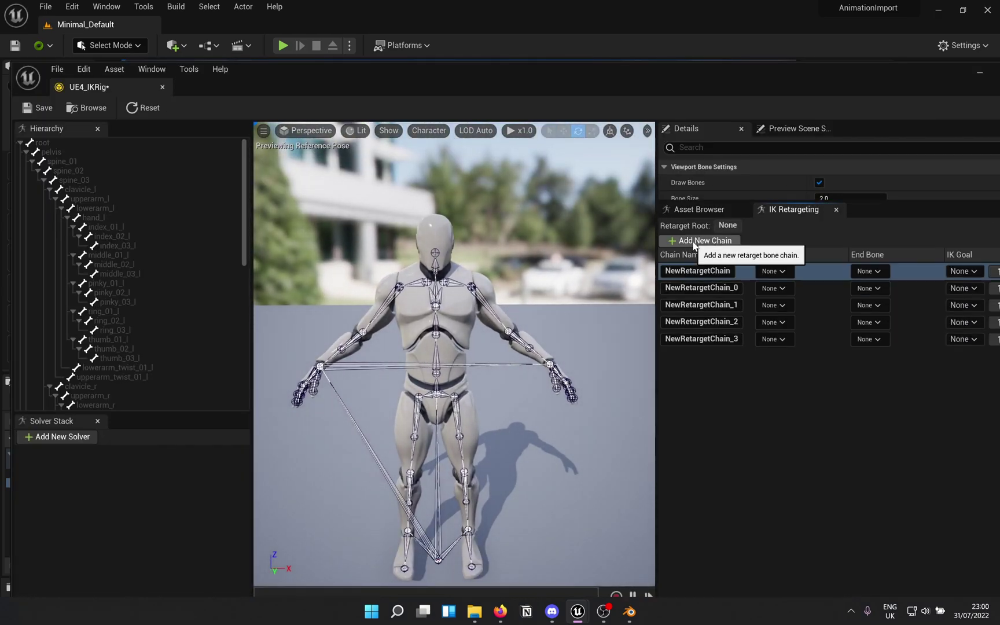
left_click(700, 240)
left_click(700, 240)
Rename the first retarget chain head and the second one spine.
left_click(703, 274)
left_click(703, 274)
type("h")
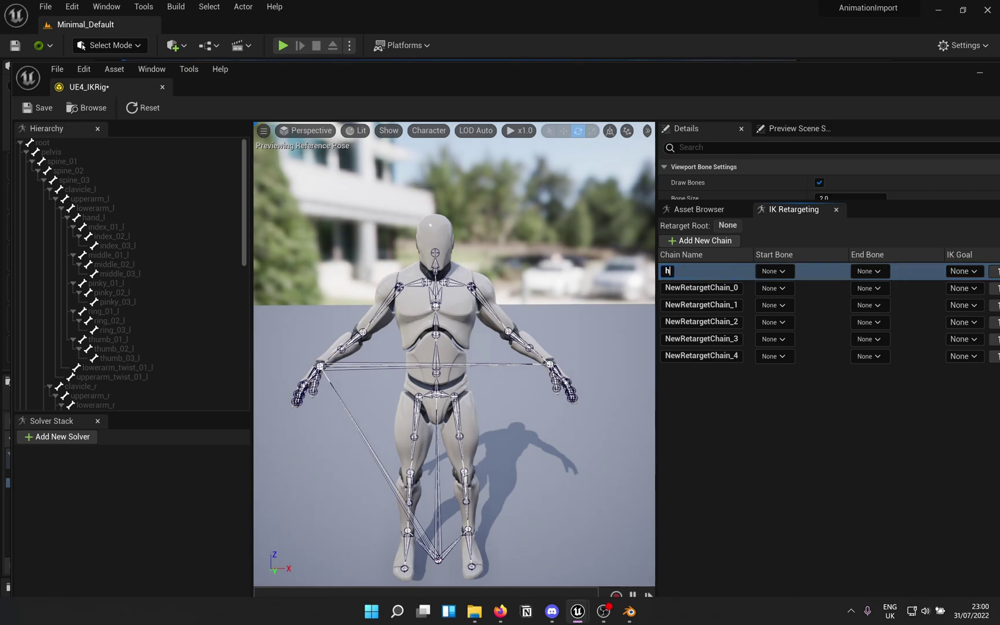
type("ead")
key("Return")
left_click(693, 287)
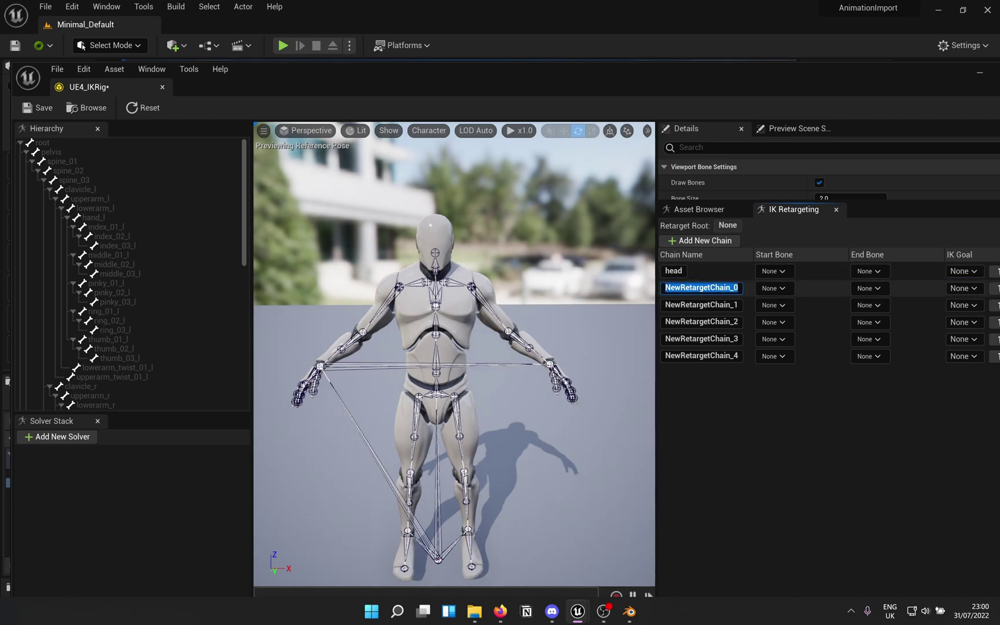
type("spine")
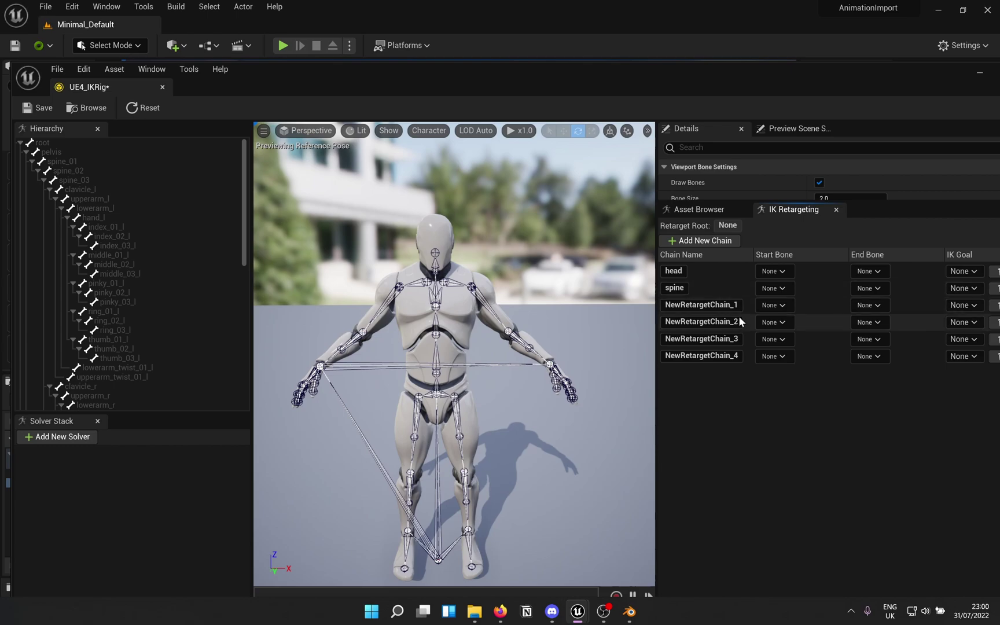
Rename the third retarget chain arm_l and the fourth one arm_r.
double_click(707, 305)
type("arm_")
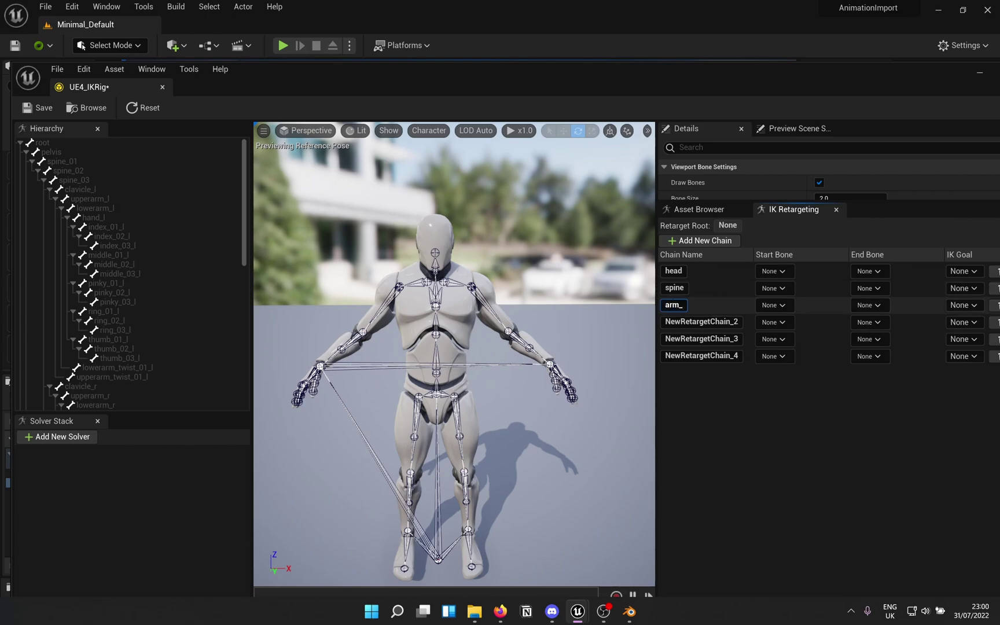
type("l")
key("Return")
double_click(701, 321)
type("arm_r")
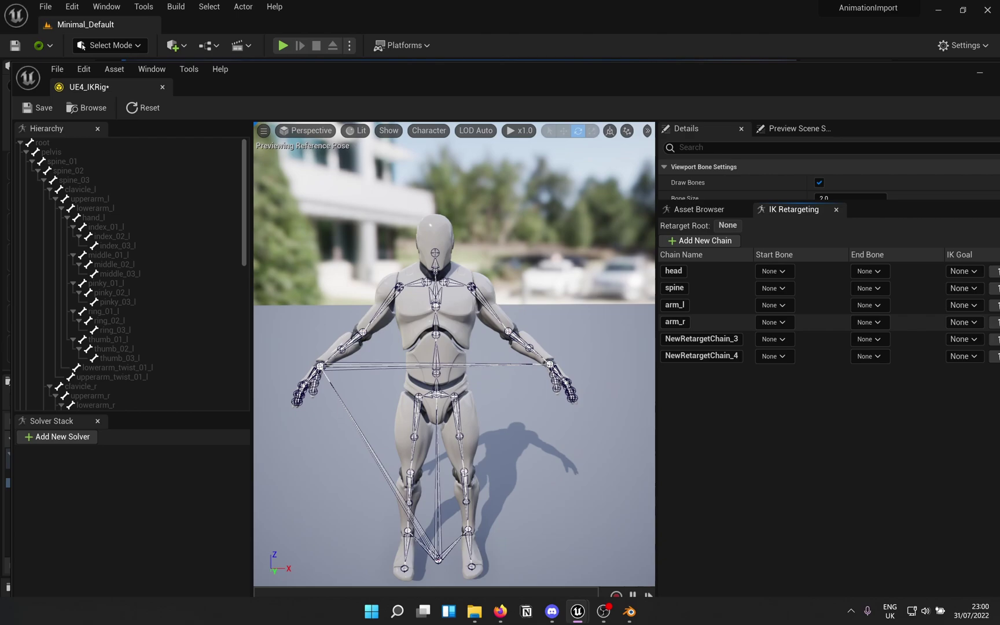
Rename the last two retarget chains leg_l and leg_r.
left_click(701, 339)
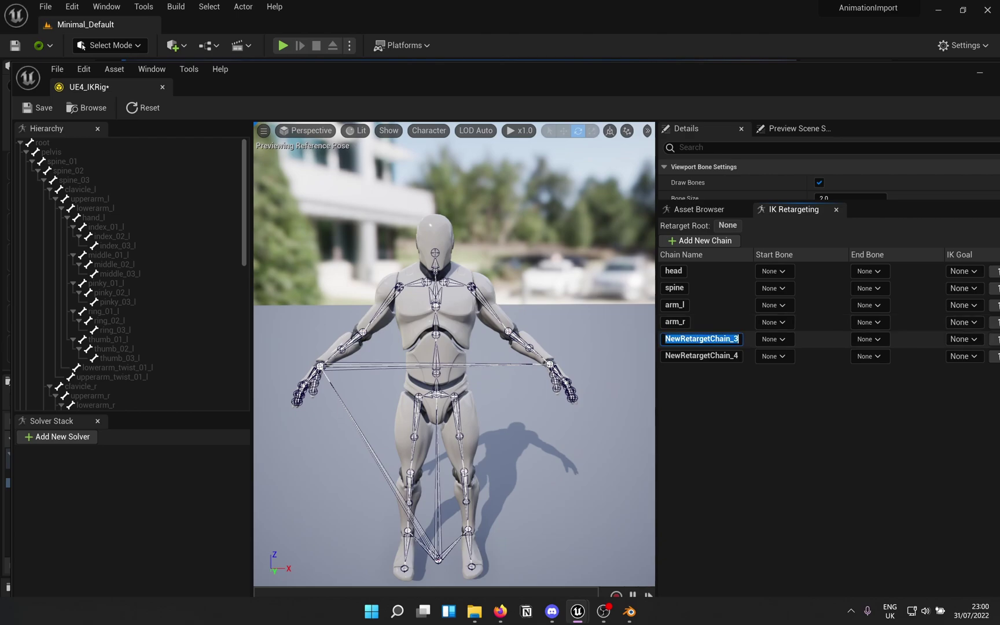
type("leg_l")
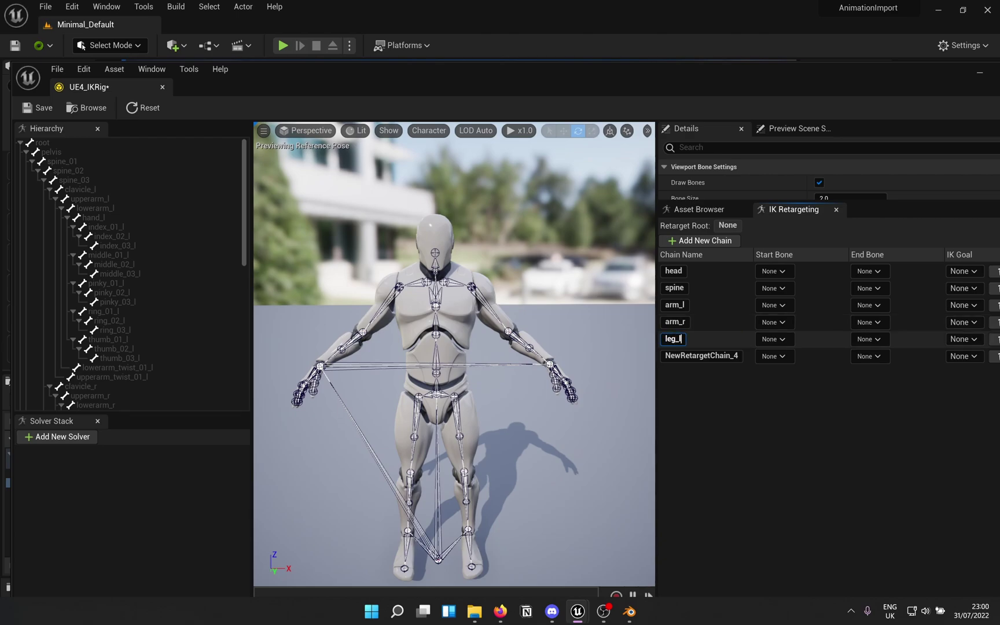
left_click(701, 355)
left_click(702, 355)
type("leg_r")
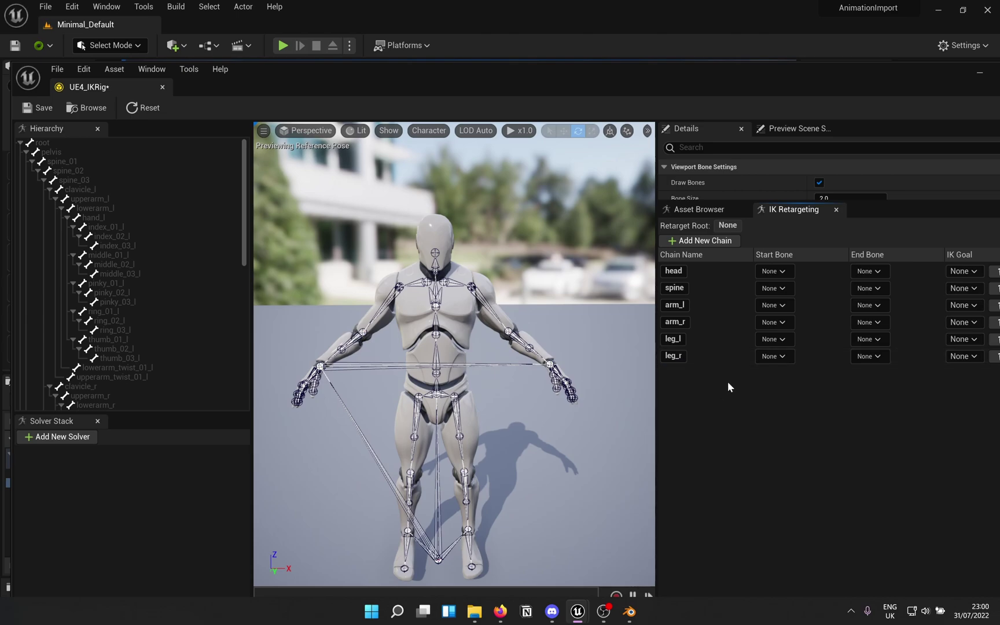
Set the head chain's start bone to neck_01 and its end bone to head.
left_click(774, 271)
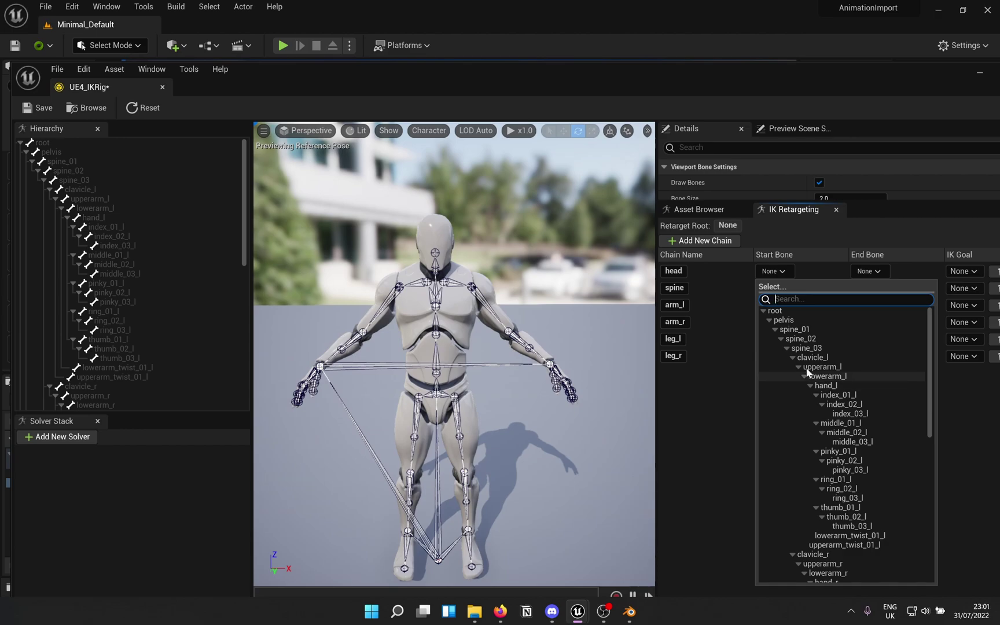
left_click(786, 348)
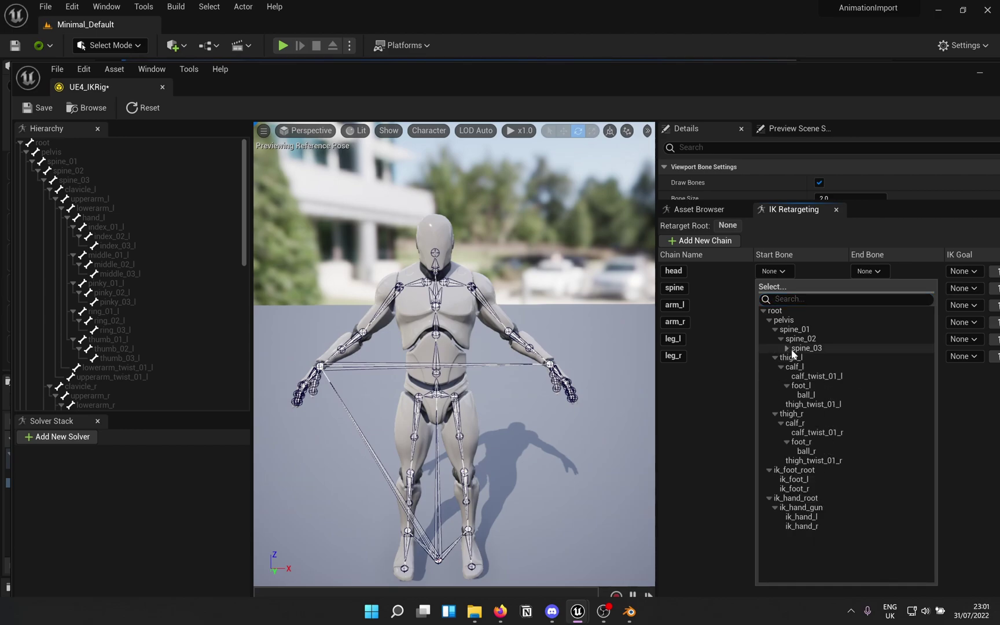
left_click(787, 348)
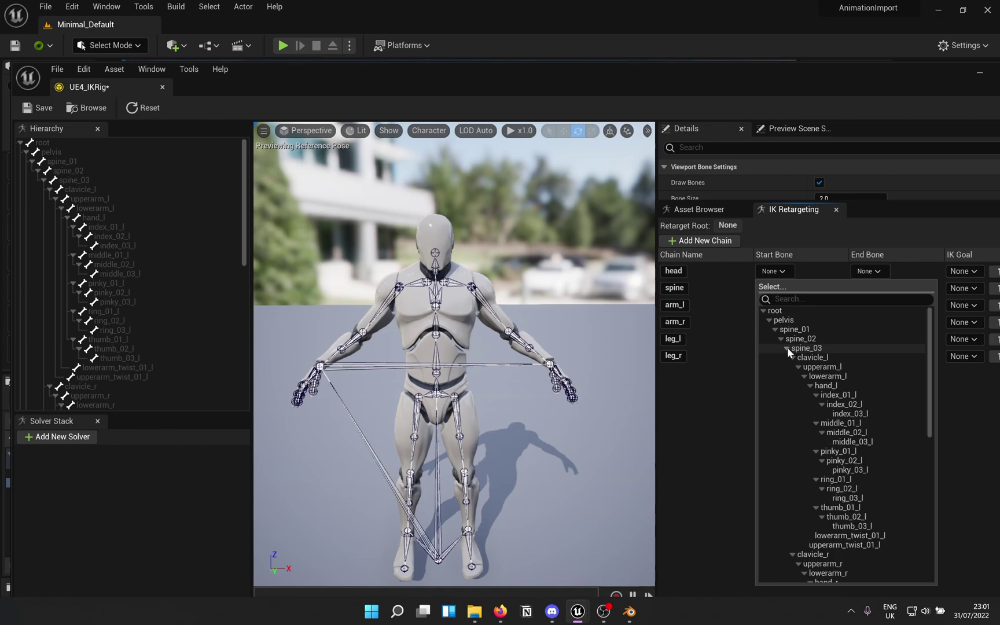
left_click(793, 357)
left_click(793, 366)
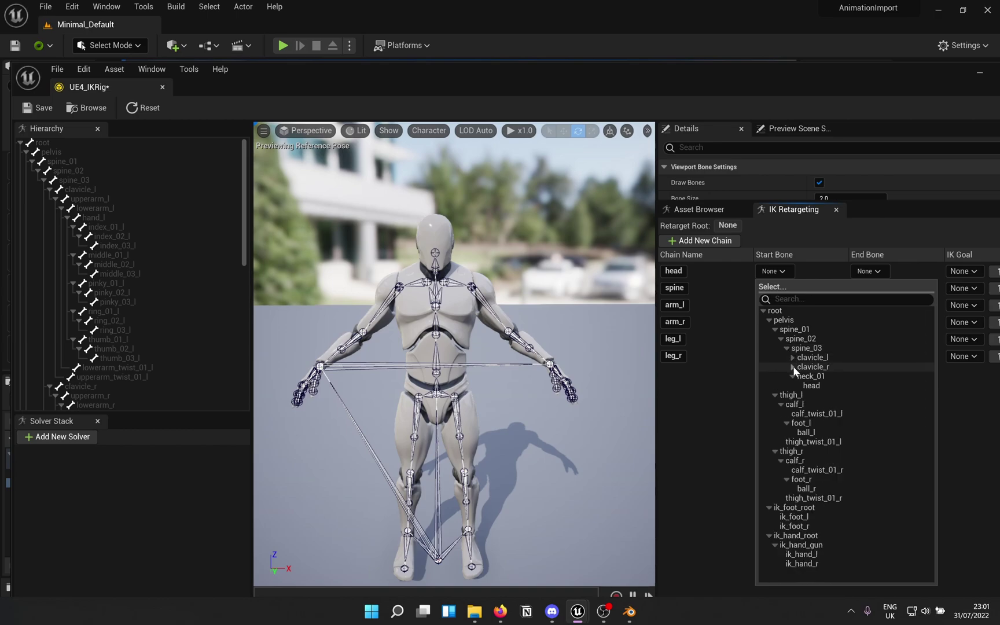
left_click(822, 377)
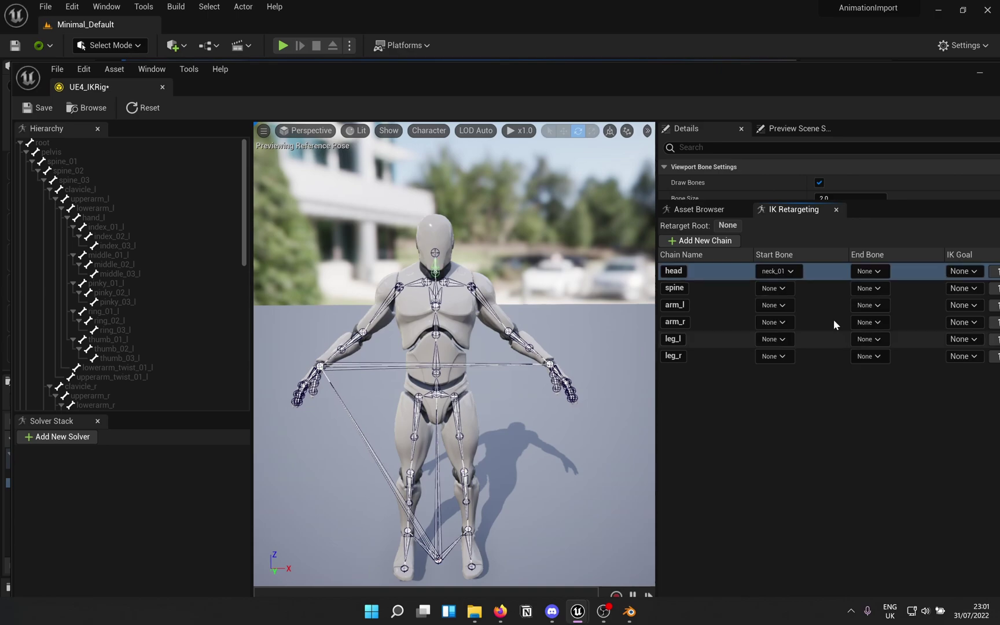
left_click(868, 271)
left_click(855, 357)
left_click(855, 367)
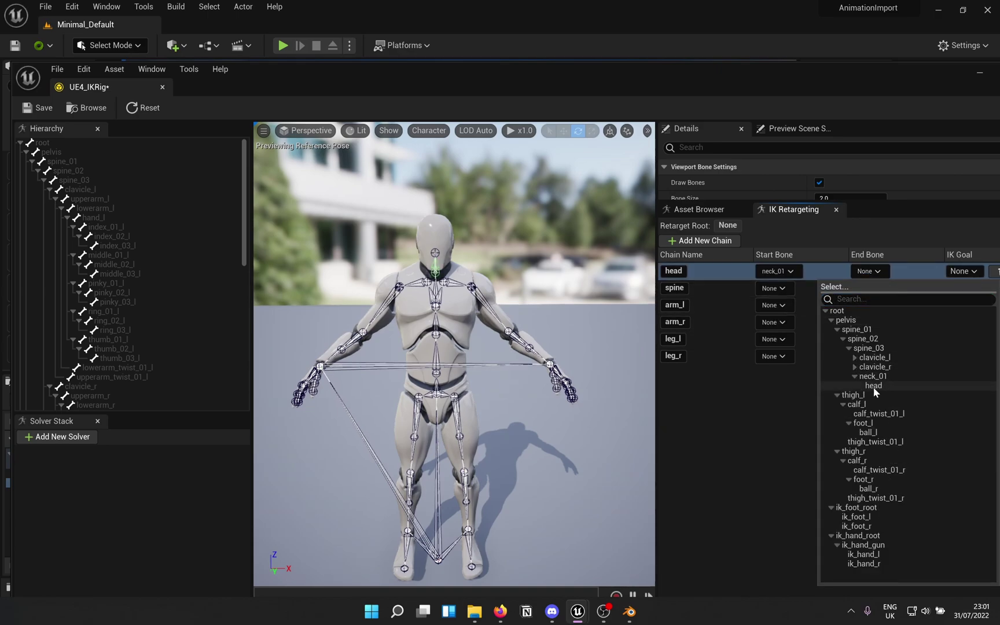
left_click(874, 385)
left_click(696, 273)
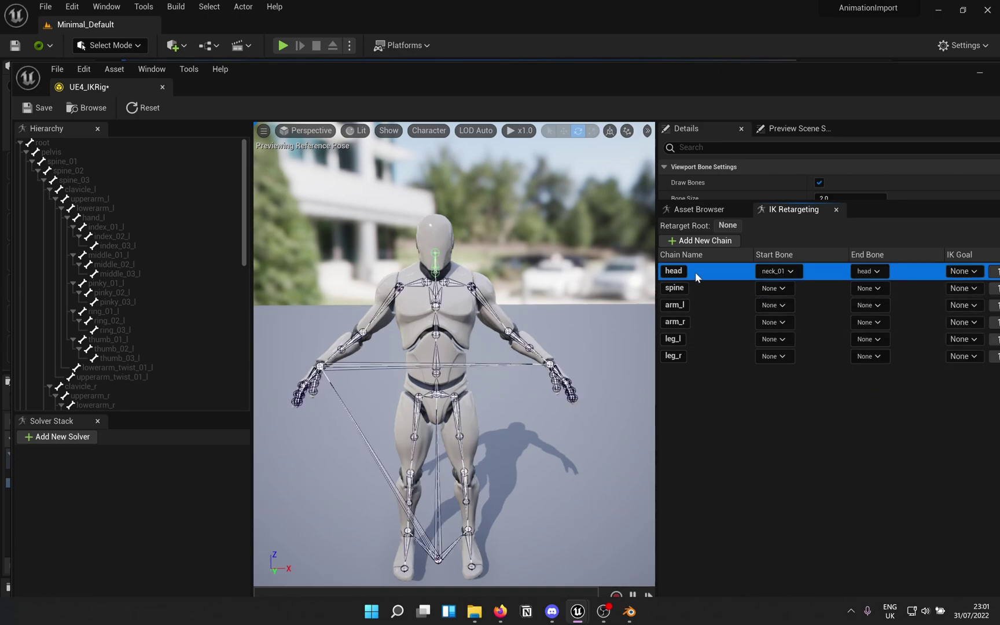
Set the spine chain's start bone to spine_01 and its end bone to spine_03.
left_click(707, 290)
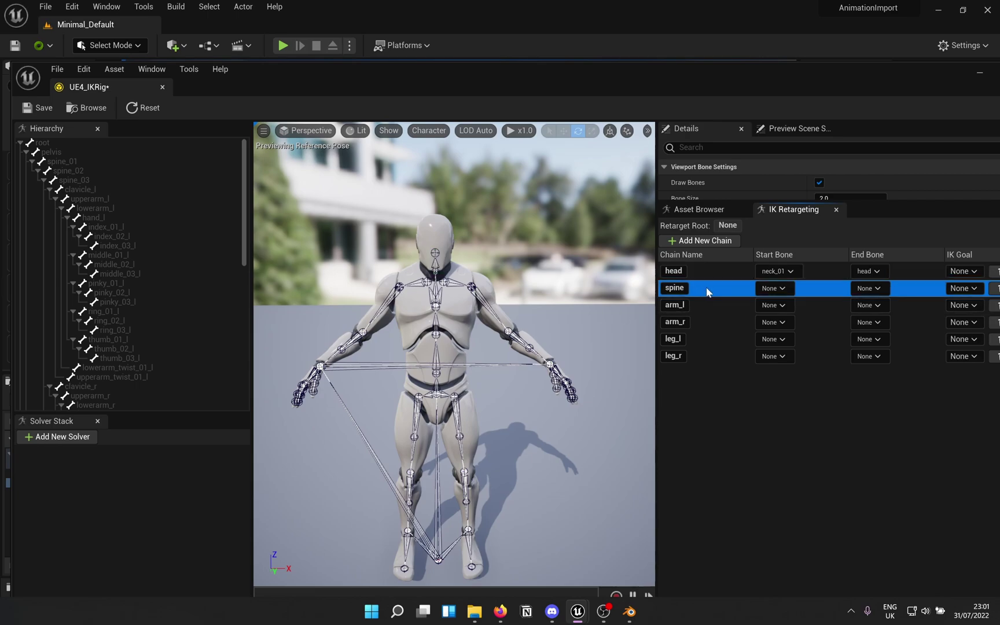
left_click(773, 288)
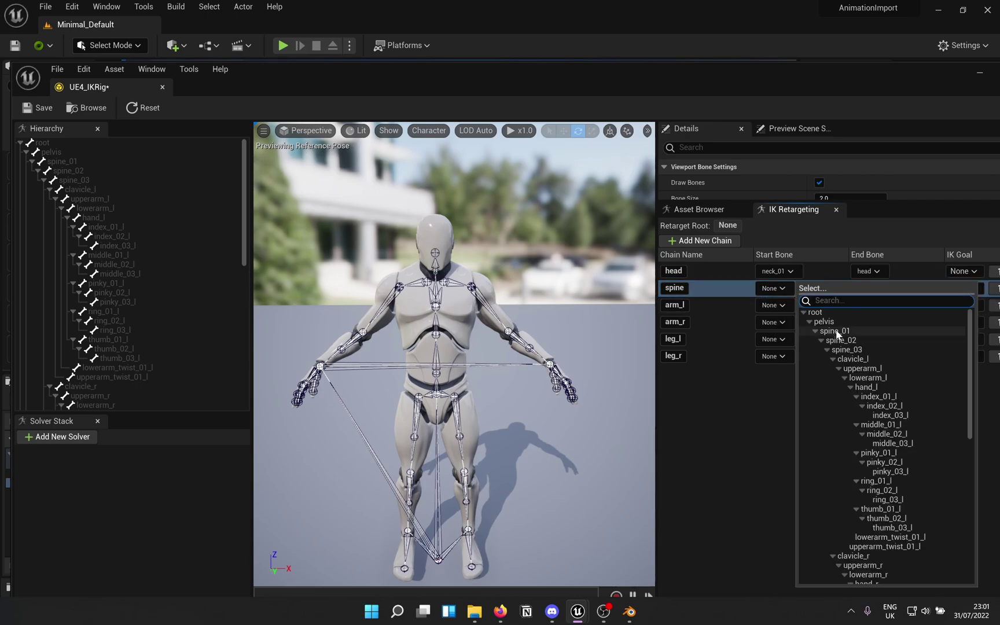
left_click(835, 332)
left_click(868, 289)
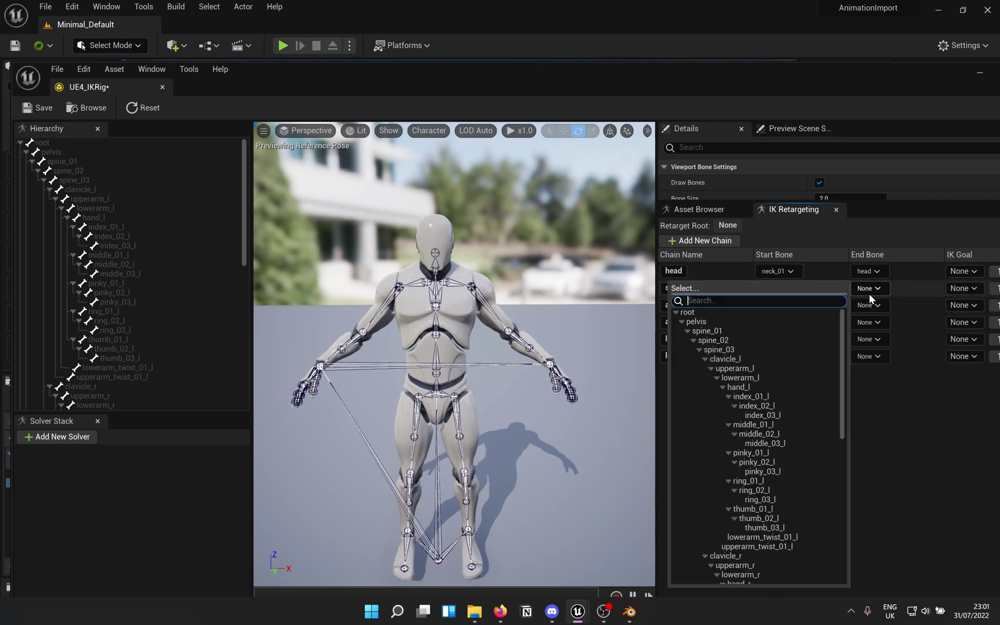
left_click(782, 349)
left_click(705, 292)
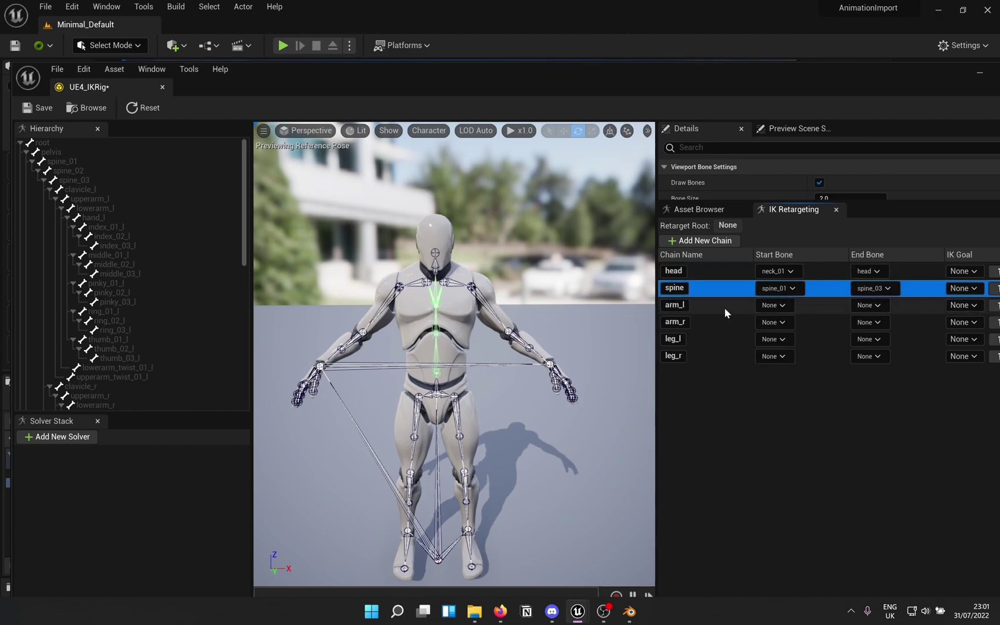
Assign clavicle_l as the start bone and hand_l as the end bone of the arm_l chain.
left_click(784, 308)
left_click(870, 373)
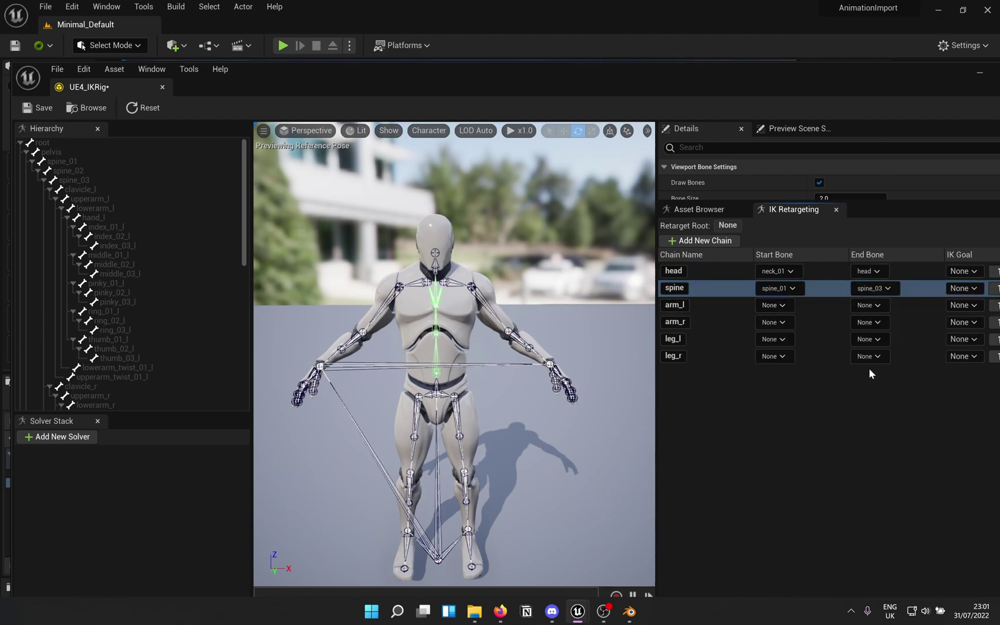
left_click(872, 307)
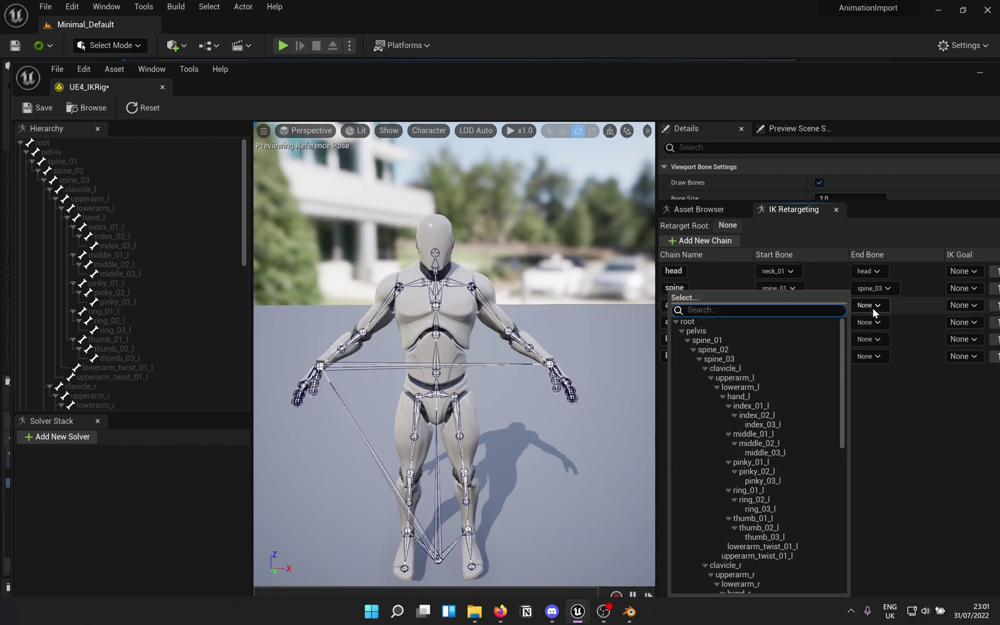
left_click(790, 396)
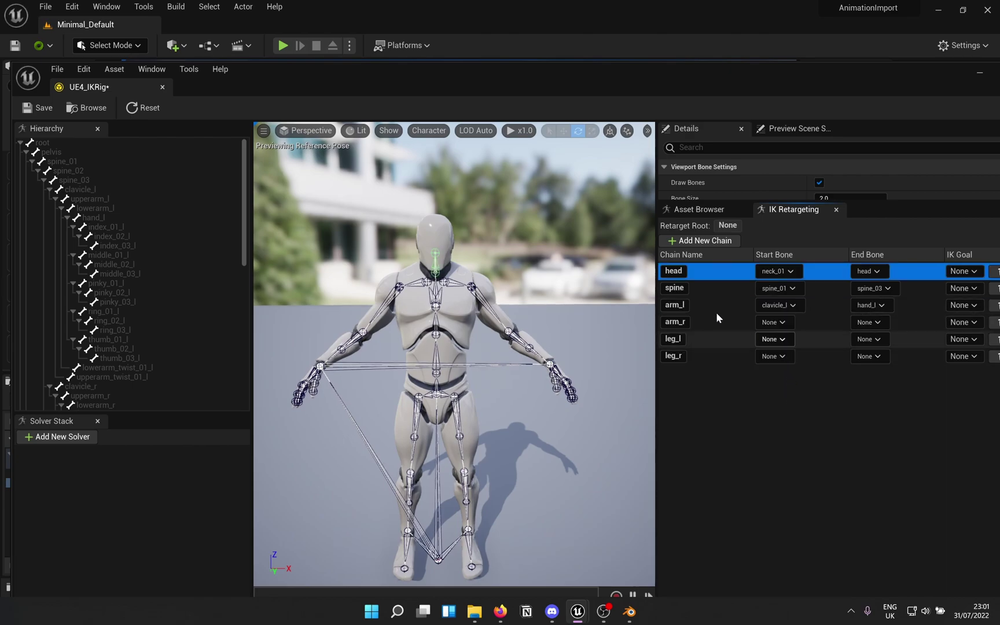
Assign clavicle_r as the start bone and hand_r as the end bone of the arm_r chain.
left_click(716, 318)
left_click(734, 267)
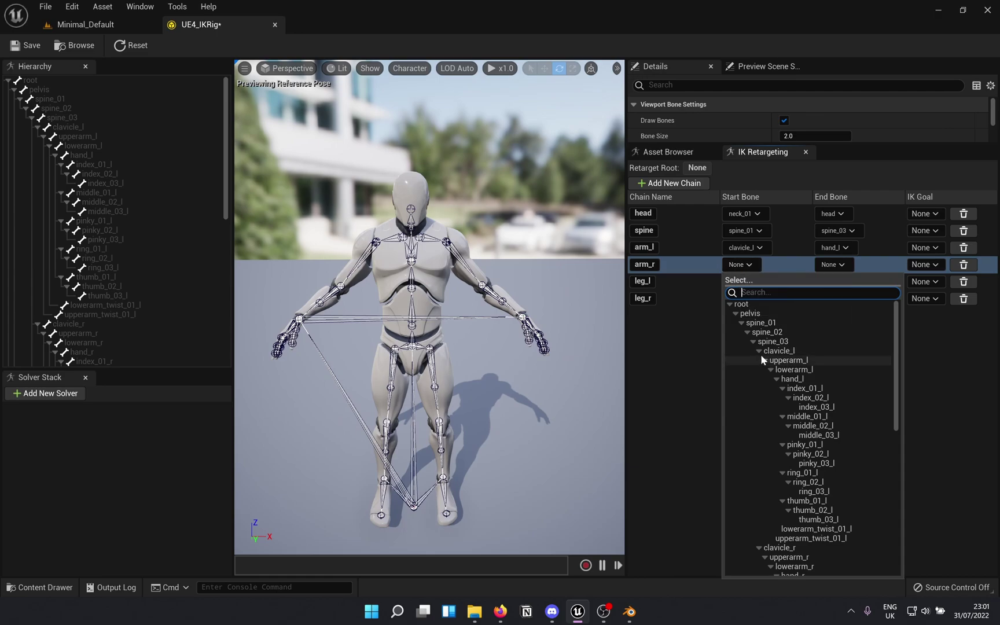
left_click(781, 362)
left_click(832, 265)
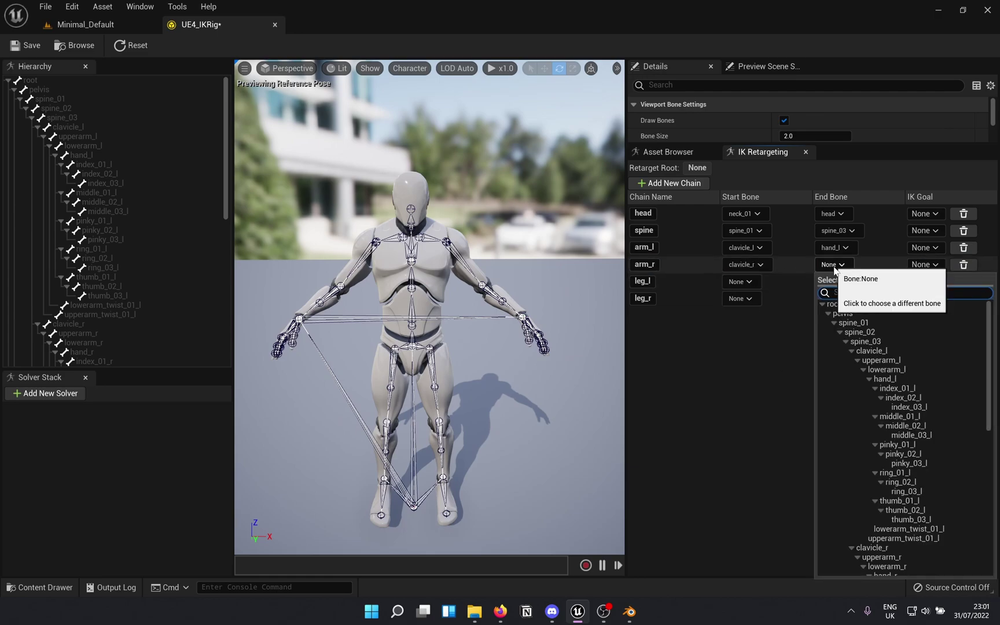
left_click(852, 350)
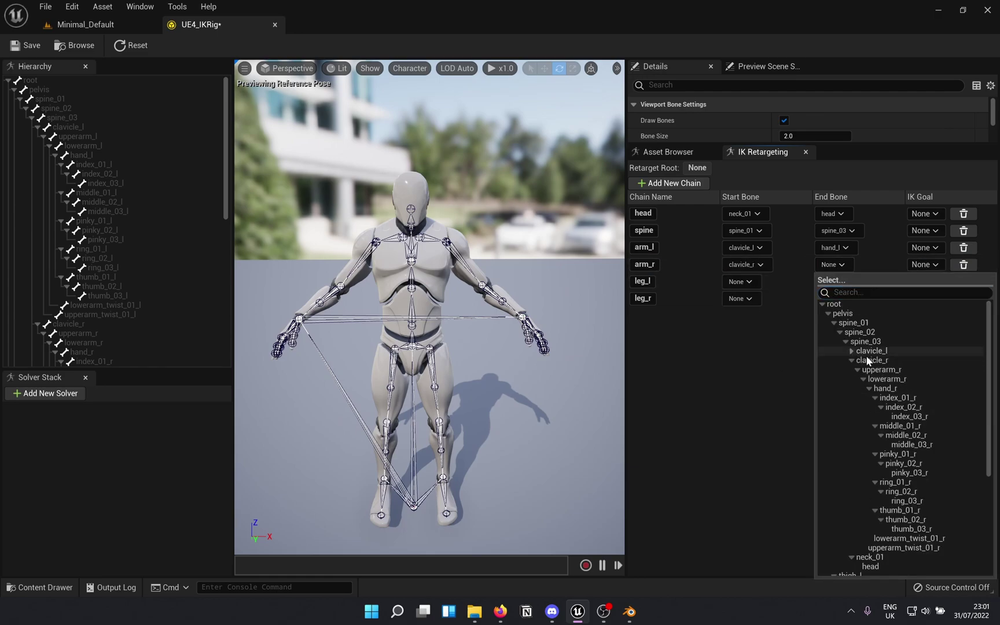
left_click(894, 387)
left_click(689, 265)
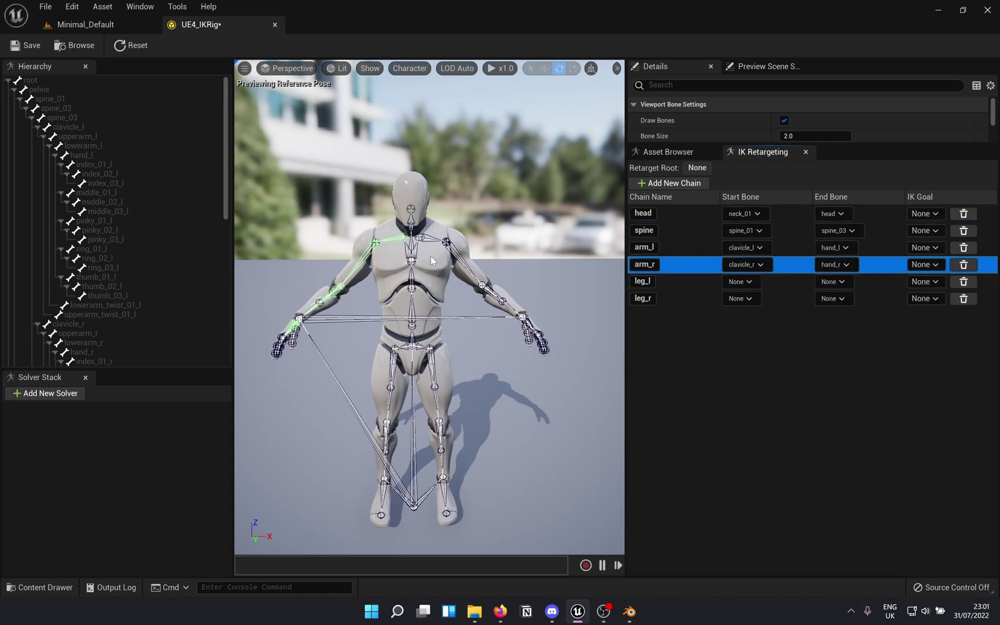
Set the leg_l chain to start at the thigh_l bone and end at ball_l.
left_click(723, 281)
left_click(750, 282)
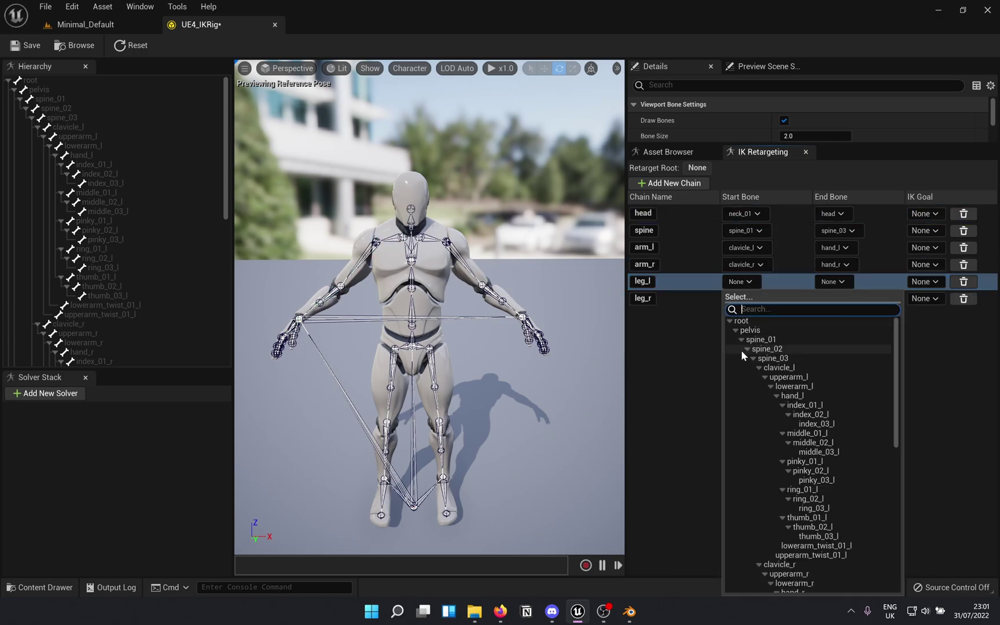
left_click(759, 377)
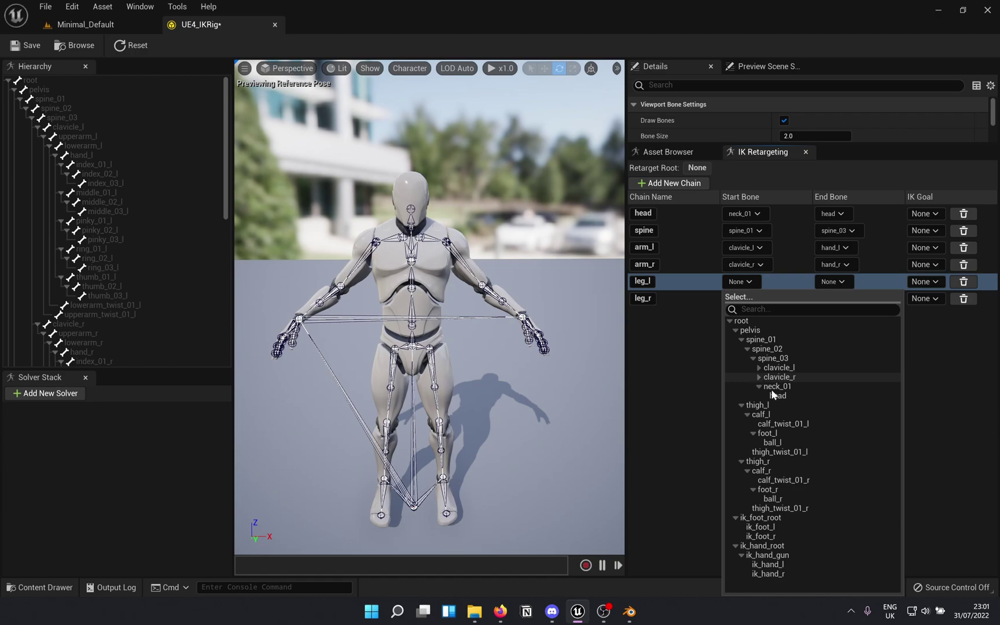
left_click(784, 407)
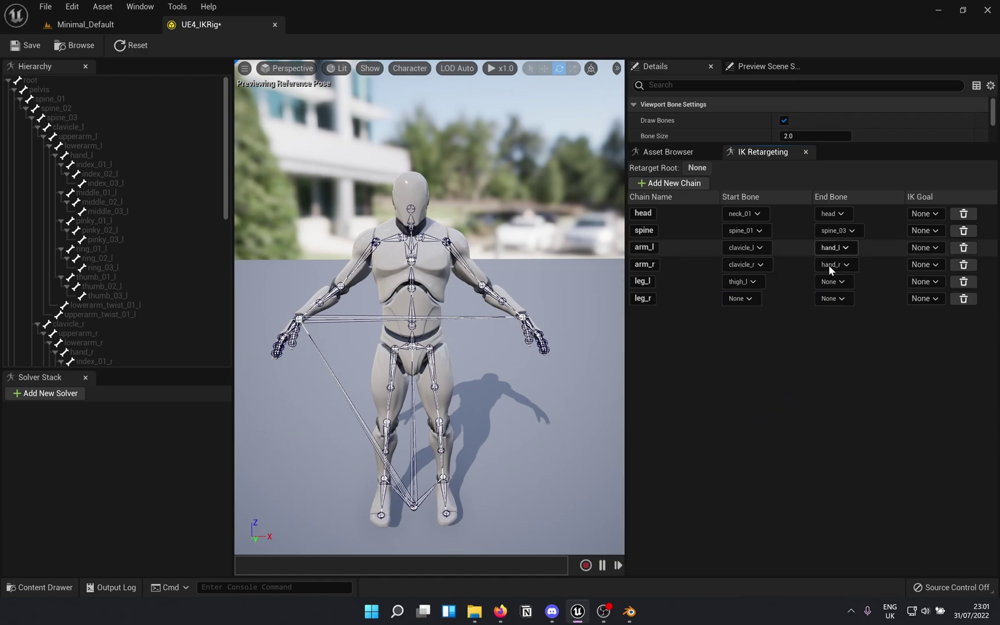
left_click(836, 284)
left_click(851, 368)
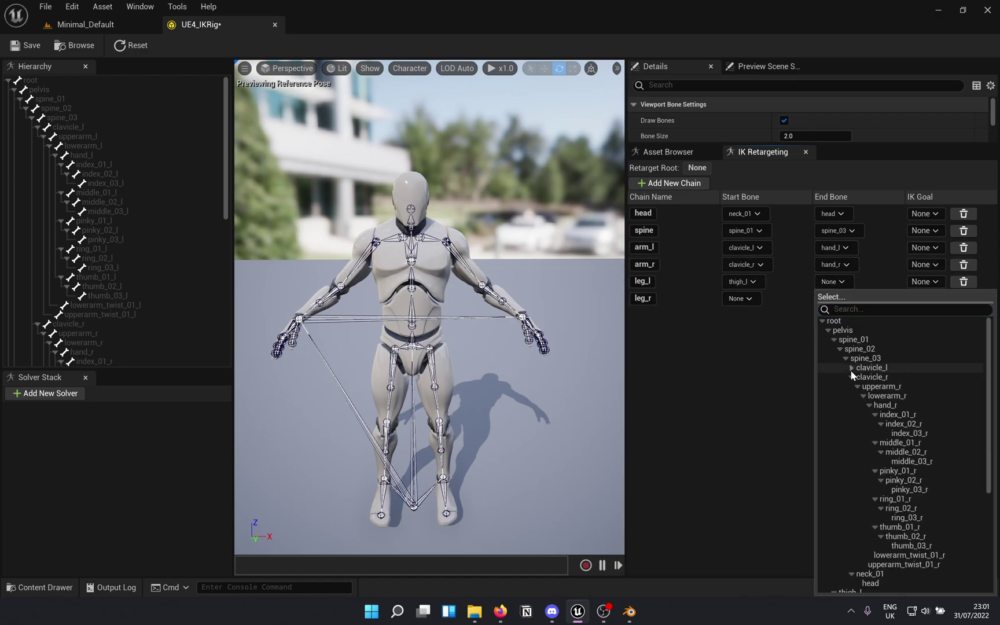
left_click(852, 377)
left_click(868, 443)
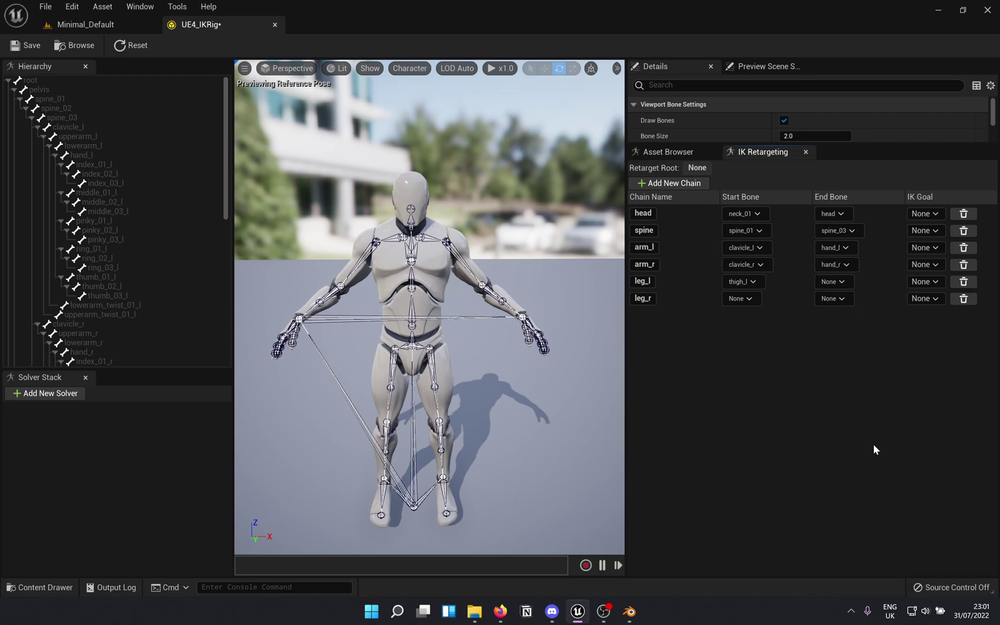
left_click(702, 282)
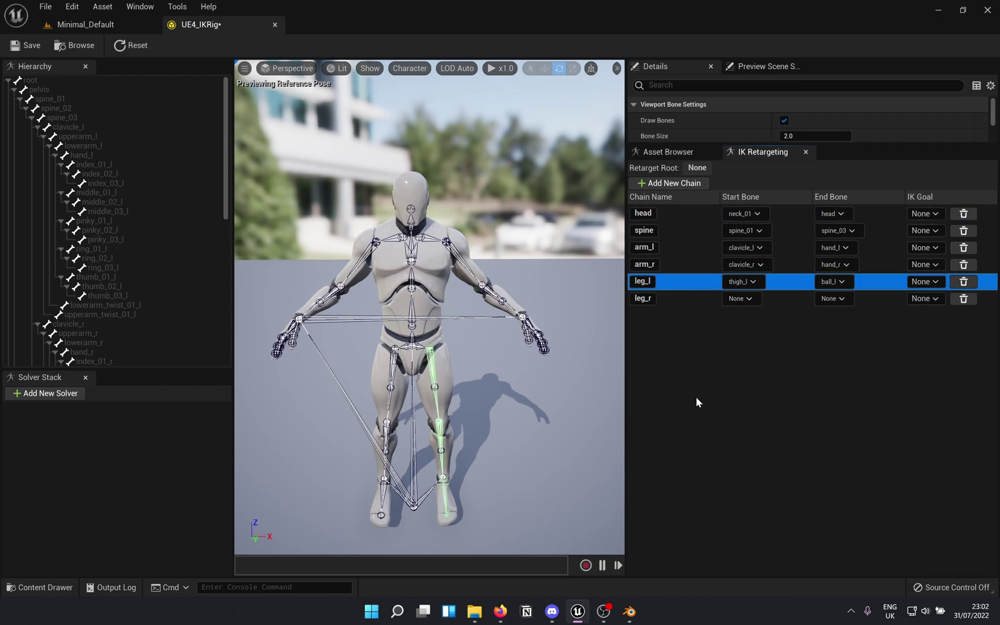
Set the leg_r chain to start at the thigh_r bone and end at ball_r.
left_click(741, 298)
left_click(787, 349)
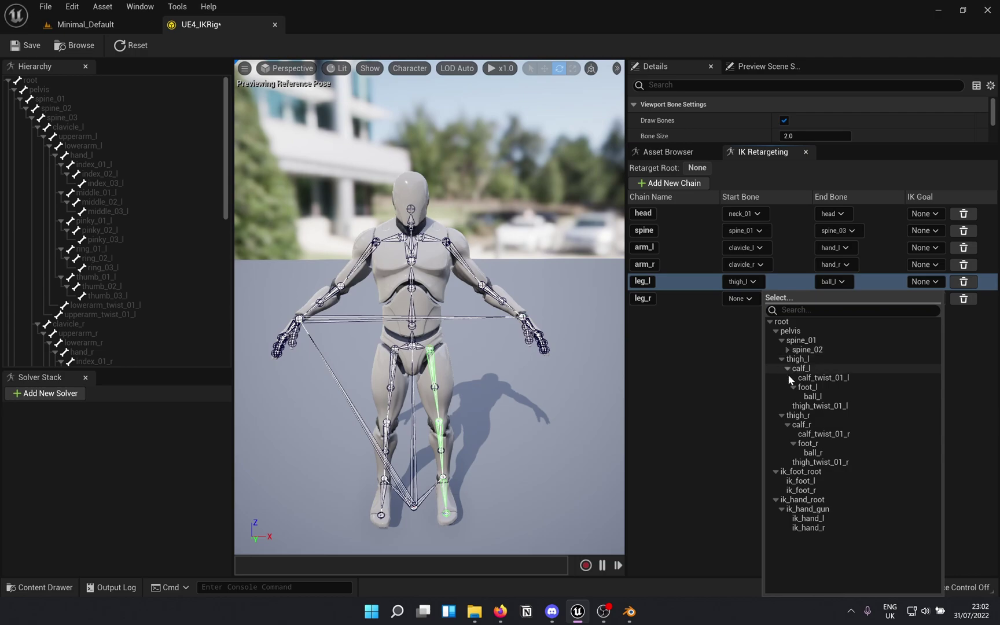
left_click(798, 415)
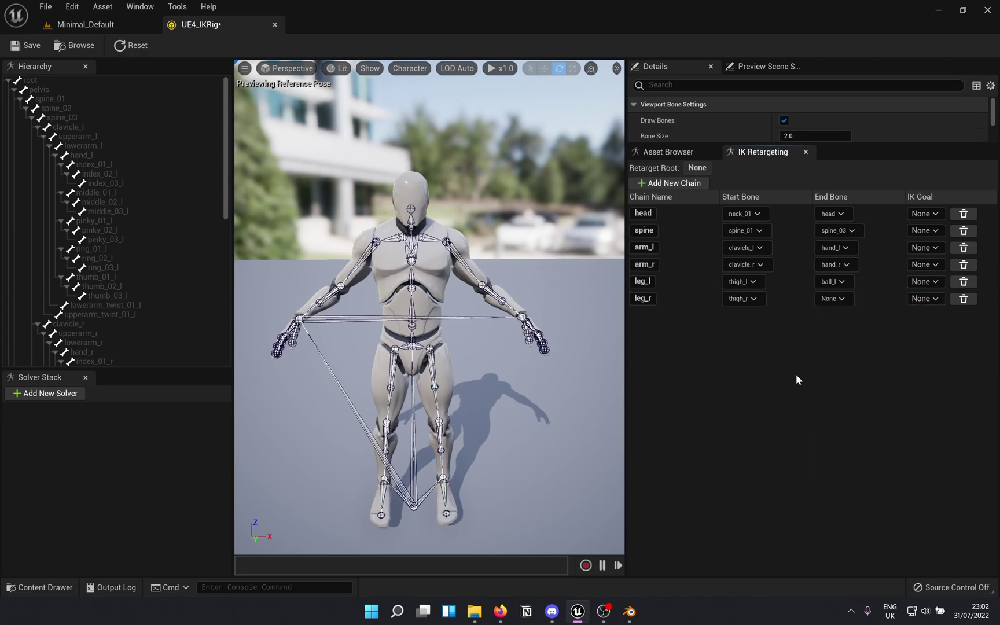
left_click(833, 299)
left_click(657, 350)
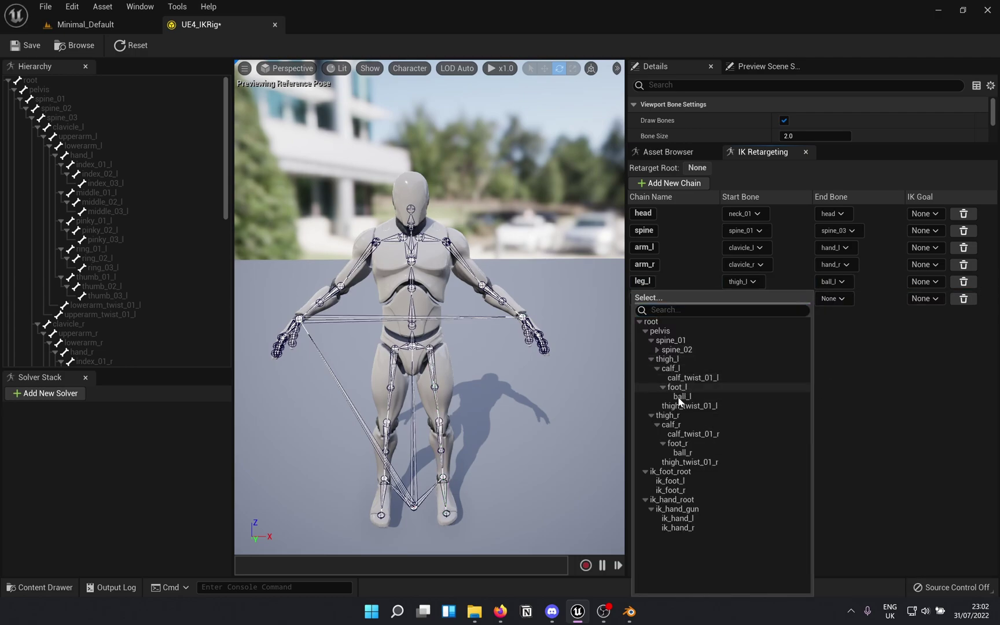
left_click(684, 454)
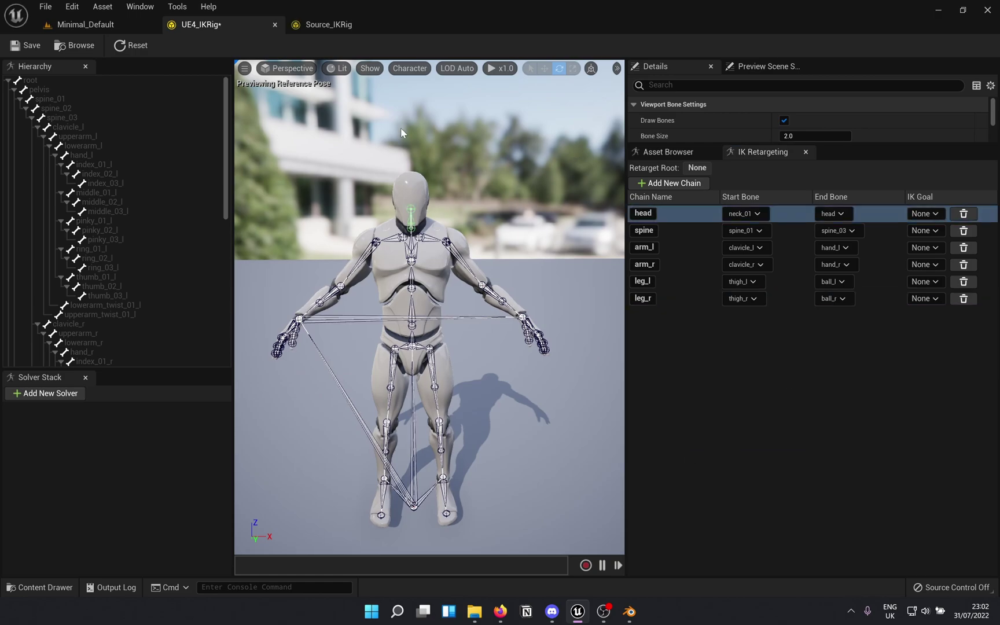
Save the UE4_IKRig asset and set the pelvis bone as its retarget root.
left_click(31, 46)
right_click(49, 88)
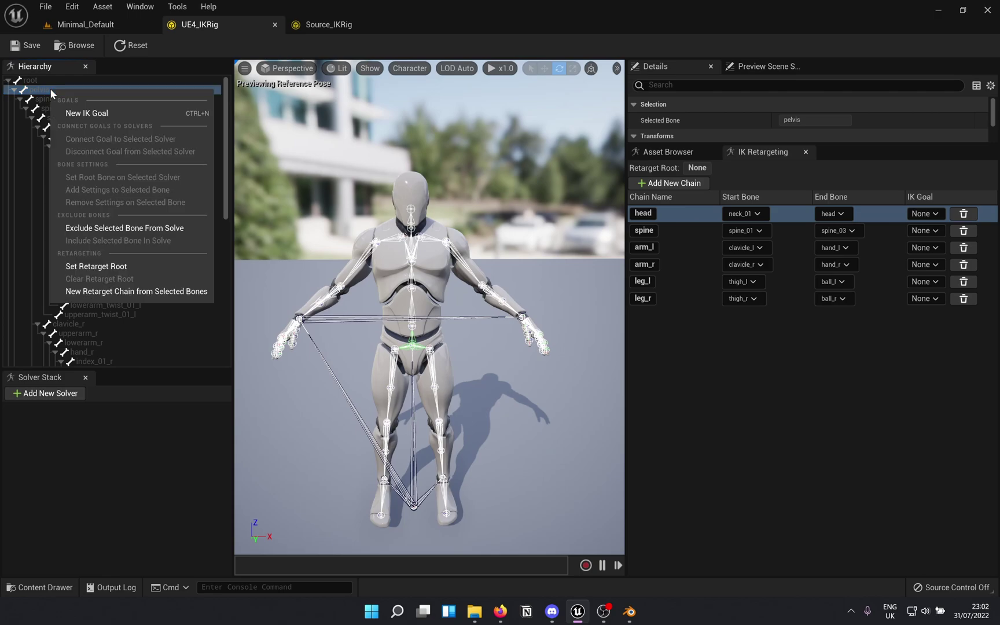
left_click(115, 267)
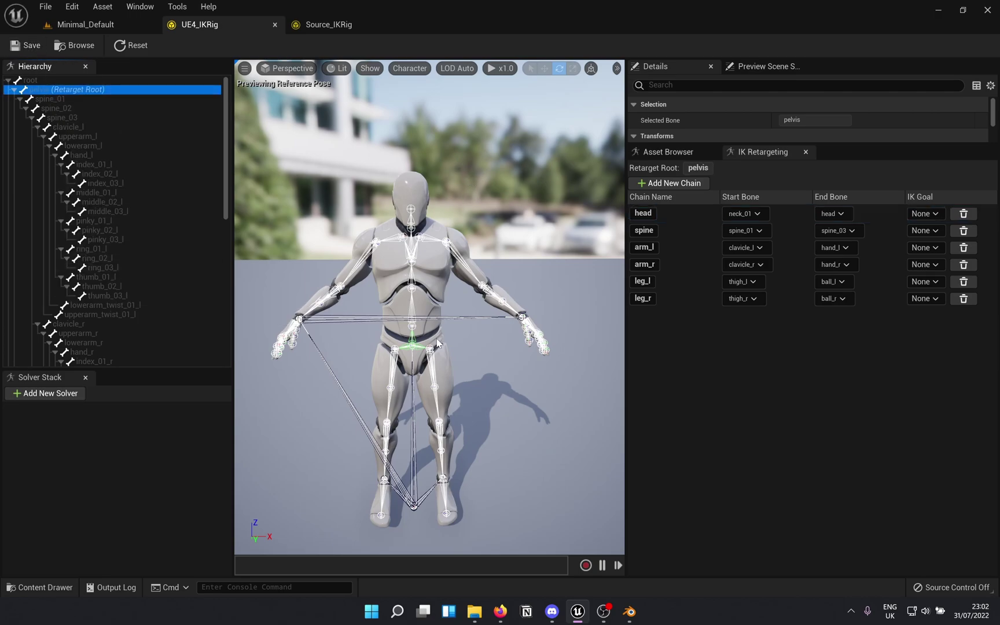
Check the bones covered by each retarget chain of UE4_IKRig, from leg_r up to head.
left_click(673, 298)
left_click(674, 281)
left_click(674, 265)
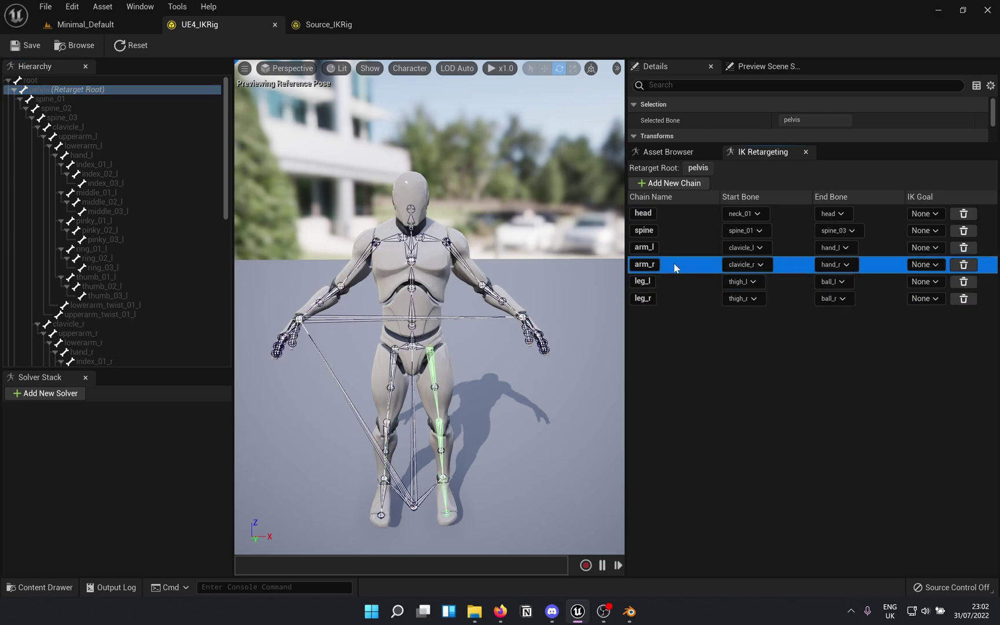
left_click(673, 247)
left_click(675, 231)
left_click(676, 214)
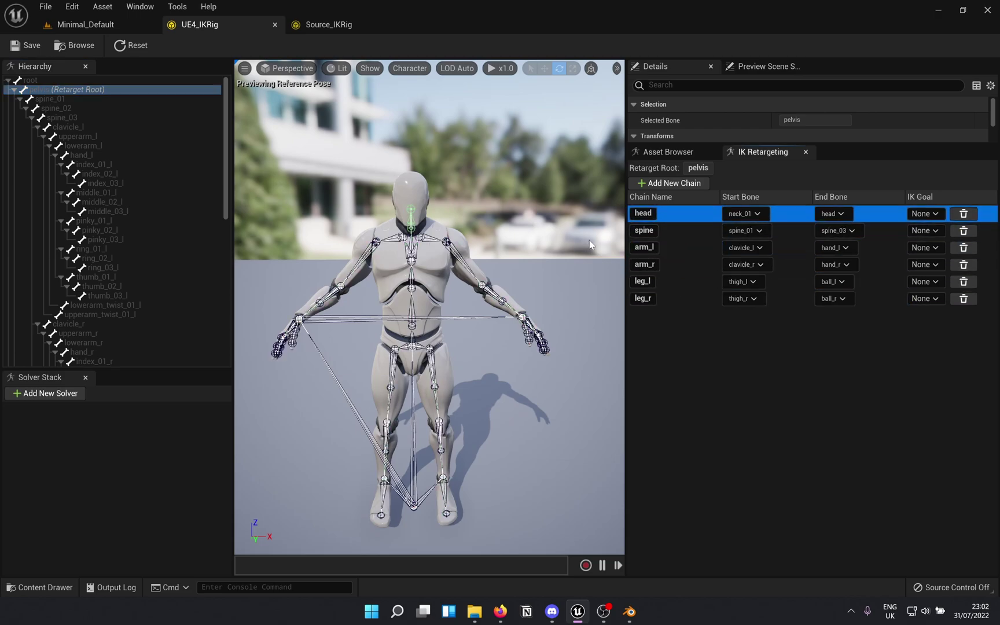
Create a folder named Animations inside the Imports folder and open it.
left_click(72, 24)
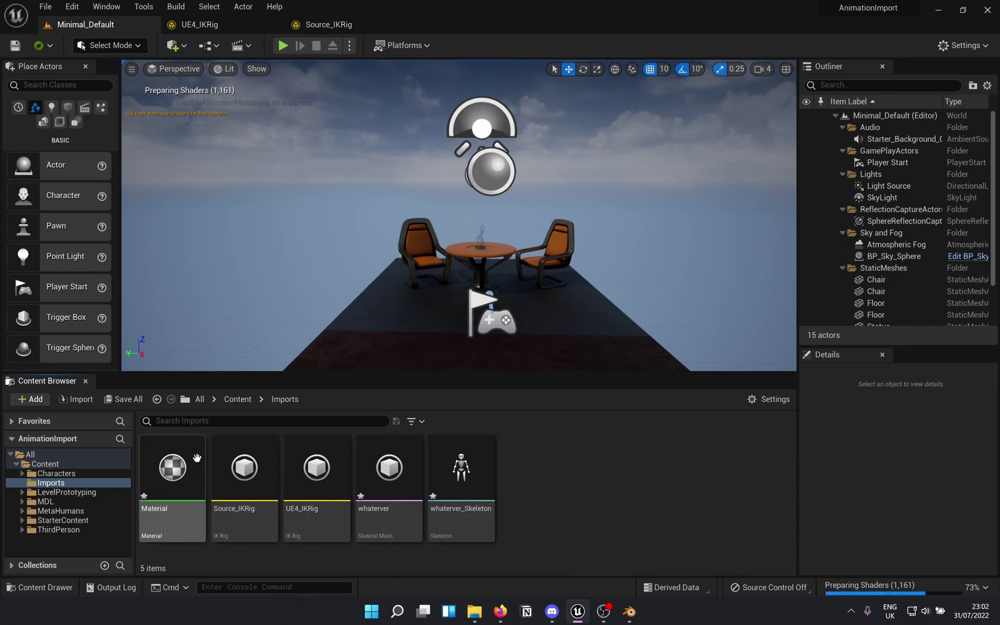
right_click(622, 522)
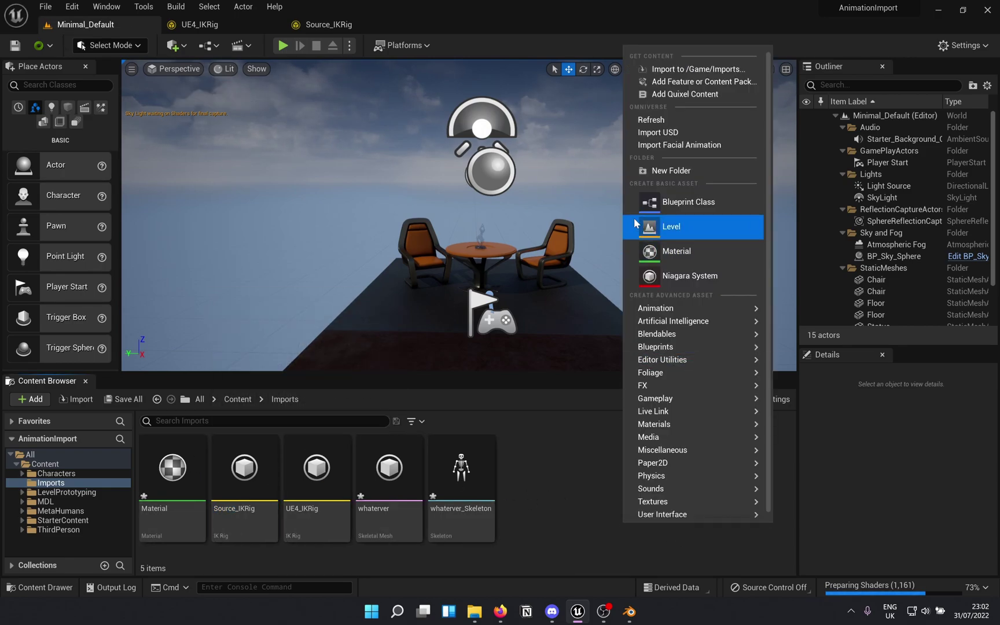
left_click(660, 174)
type("Anima")
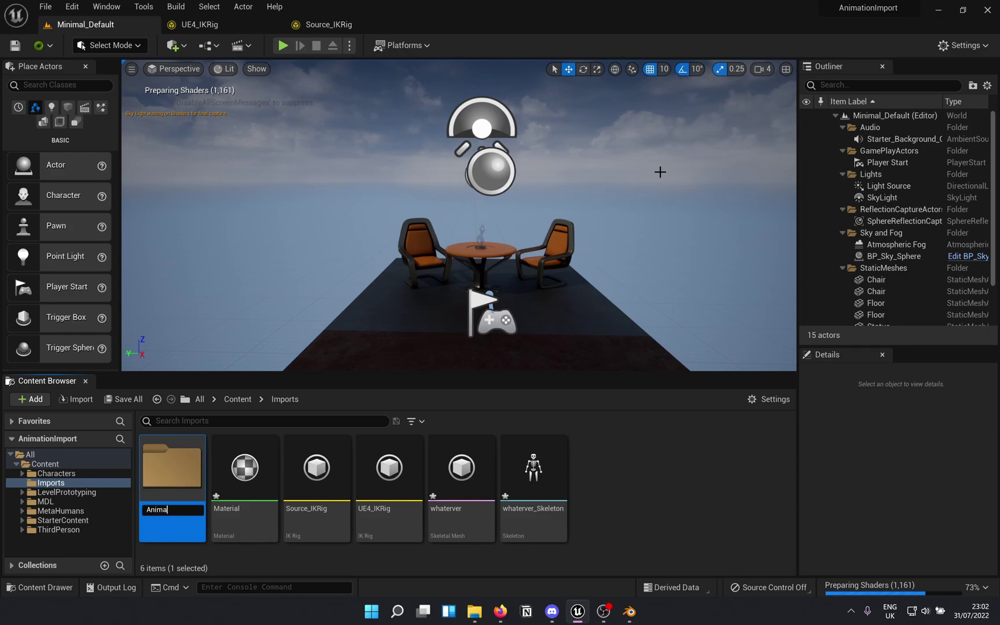
key("Return")
key("Return")
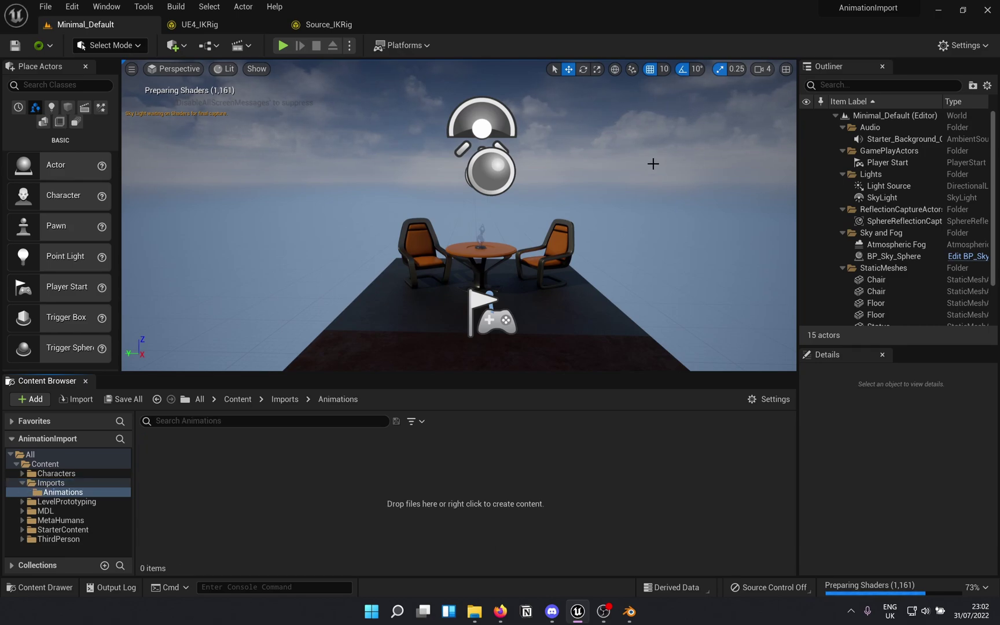
Import the Animation_1 FBX file into the Animations folder, using whaterver_Skeleton as its skeleton.
key("super+e")
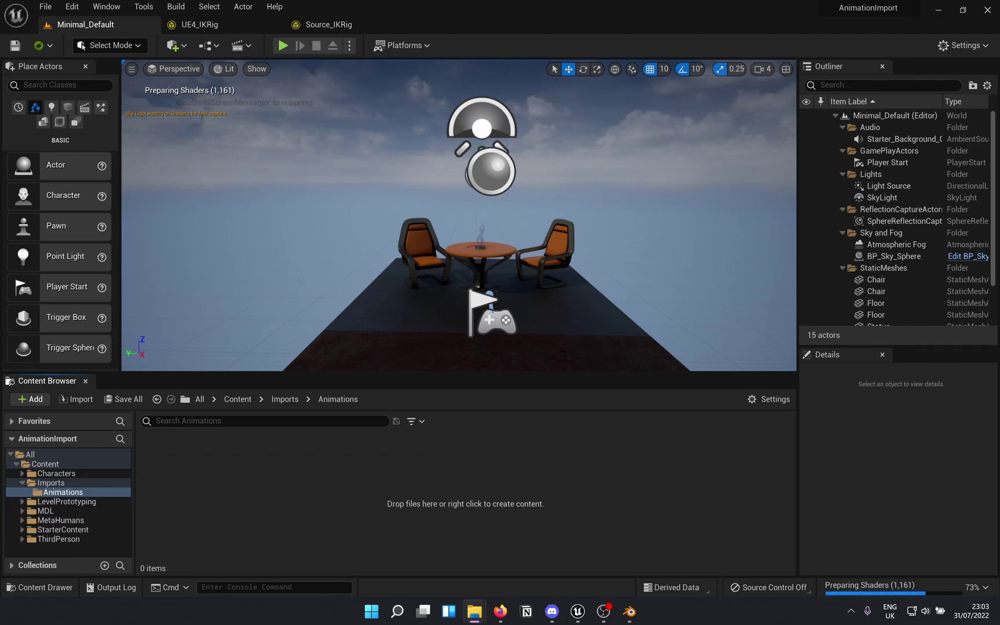
left_click_drag(208, 452, 232, 469)
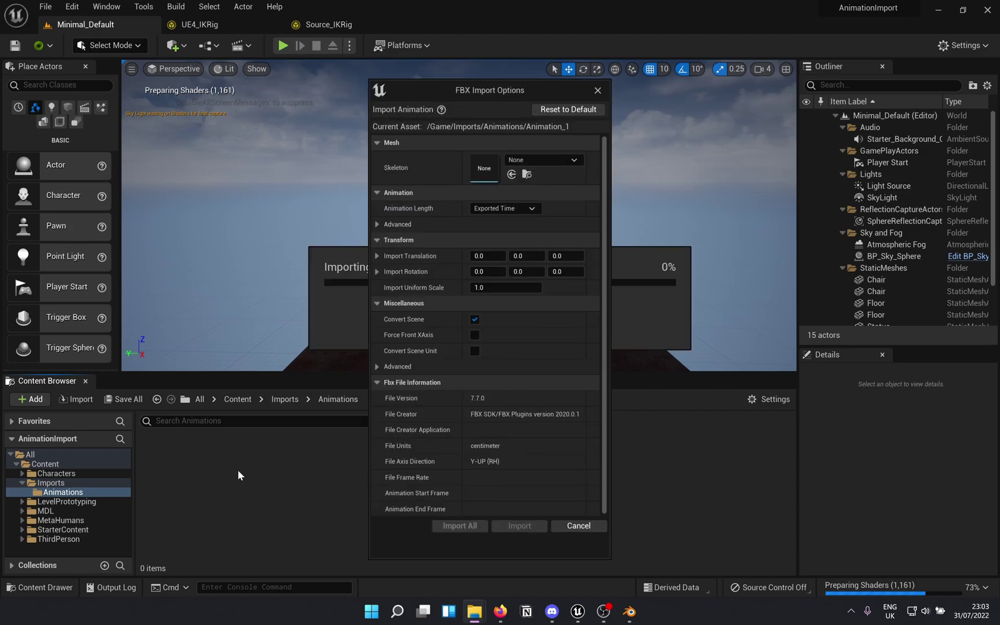
left_click(519, 165)
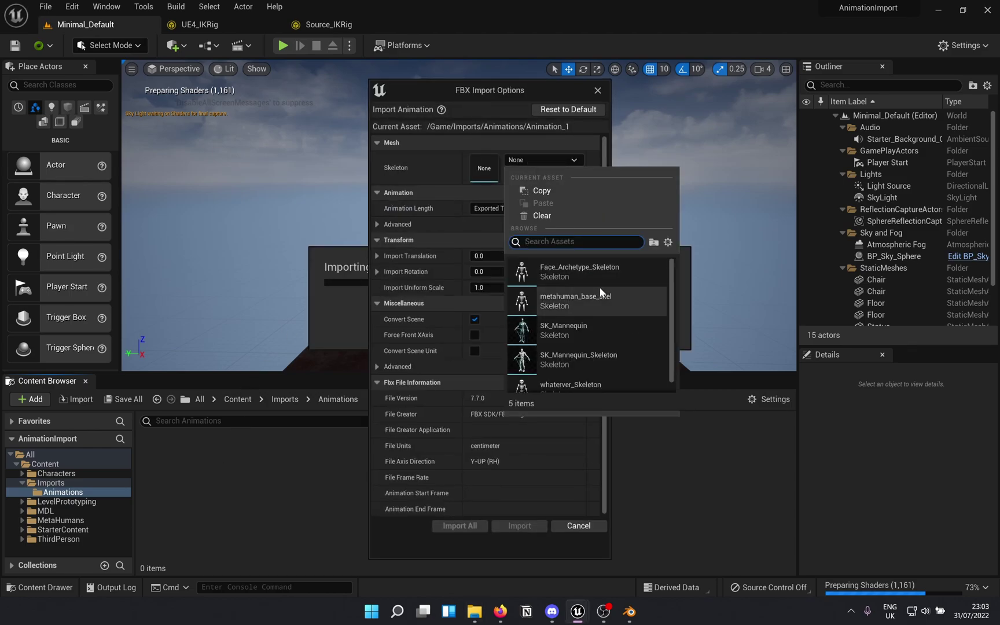
scroll(567, 370, "down", 1)
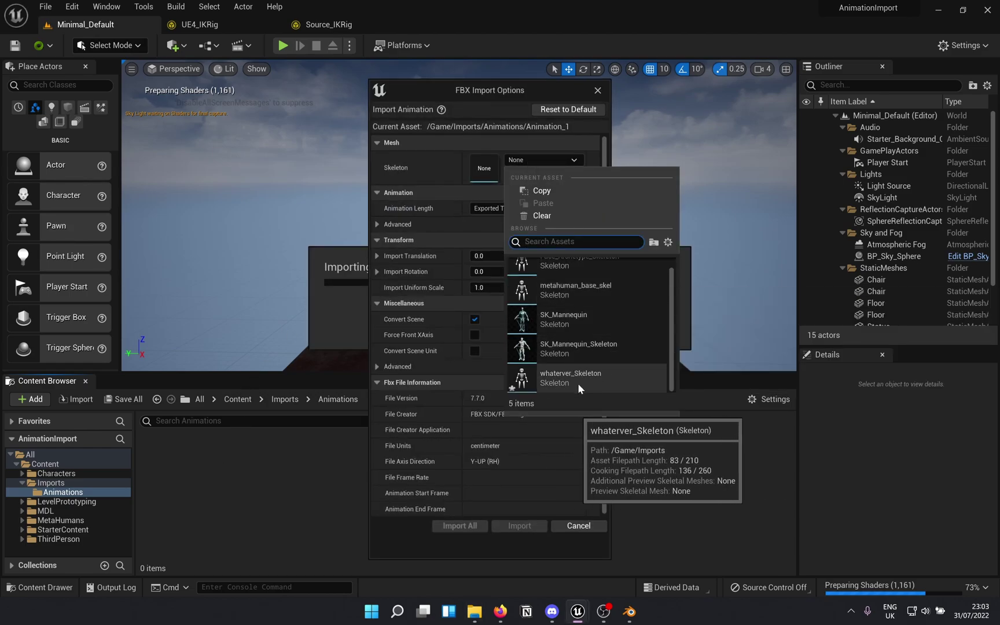
scroll(577, 384, "up", 1)
scroll(579, 384, "down", 1)
left_click(562, 378)
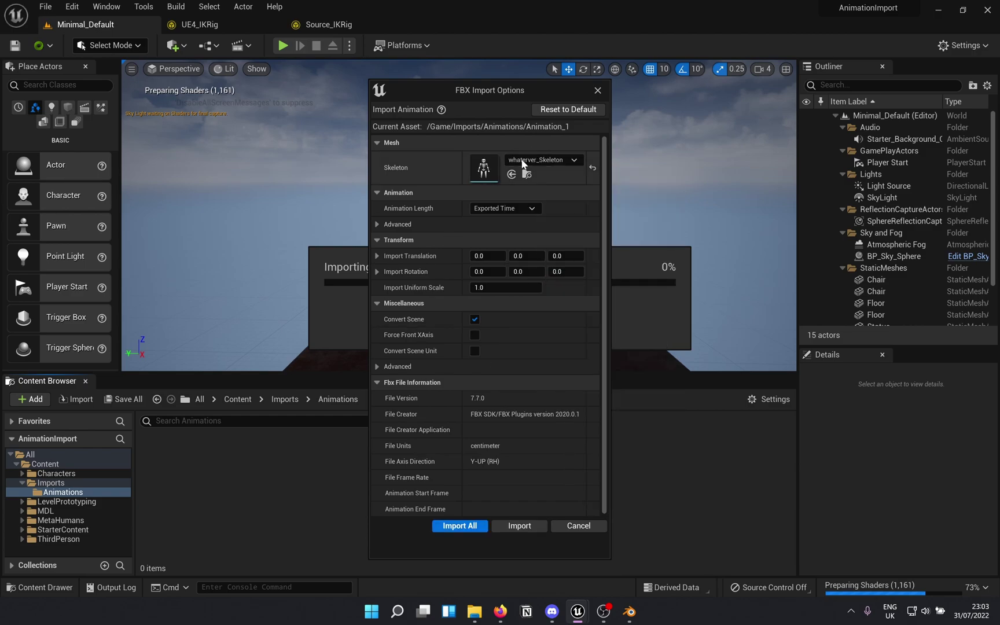
left_click(454, 527)
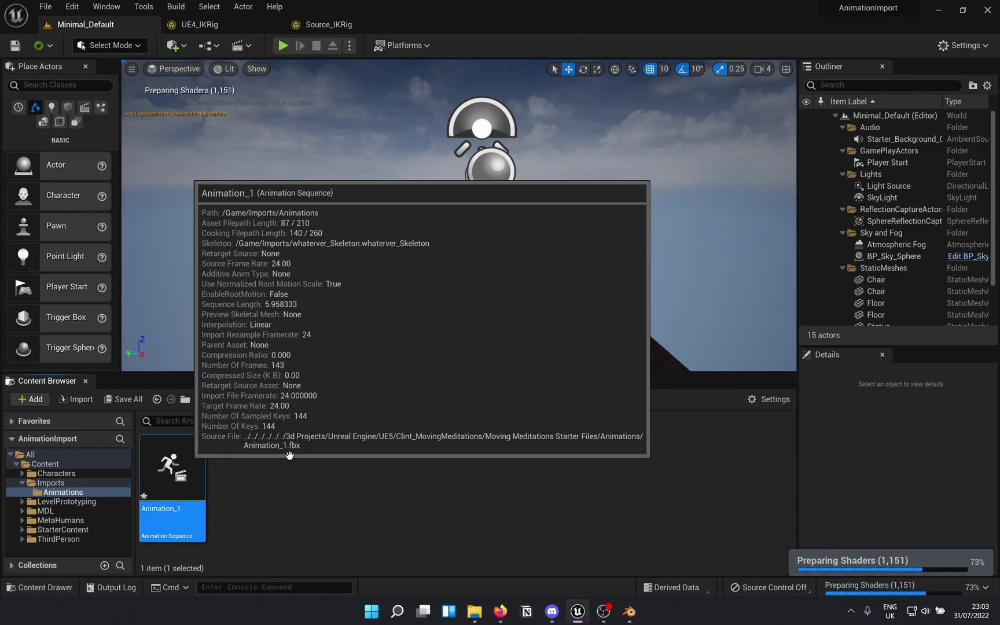
Preview the Animation_1 sequence with its mesh hidden to inspect the skeleton's motion, and close the asset.
double_click(192, 476)
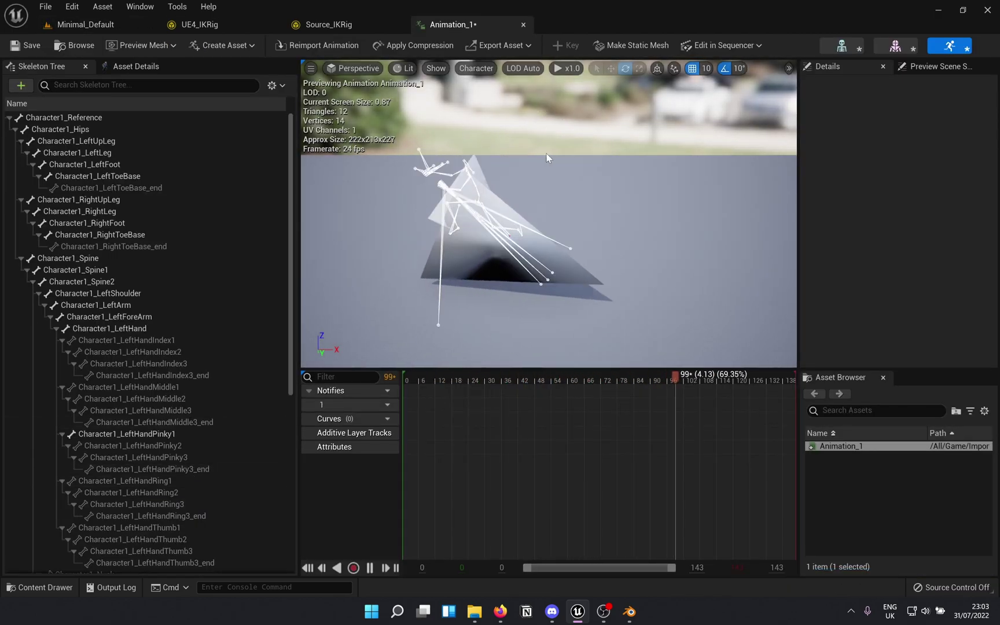
left_click(485, 69)
mouse_move(476, 98)
left_click(581, 182)
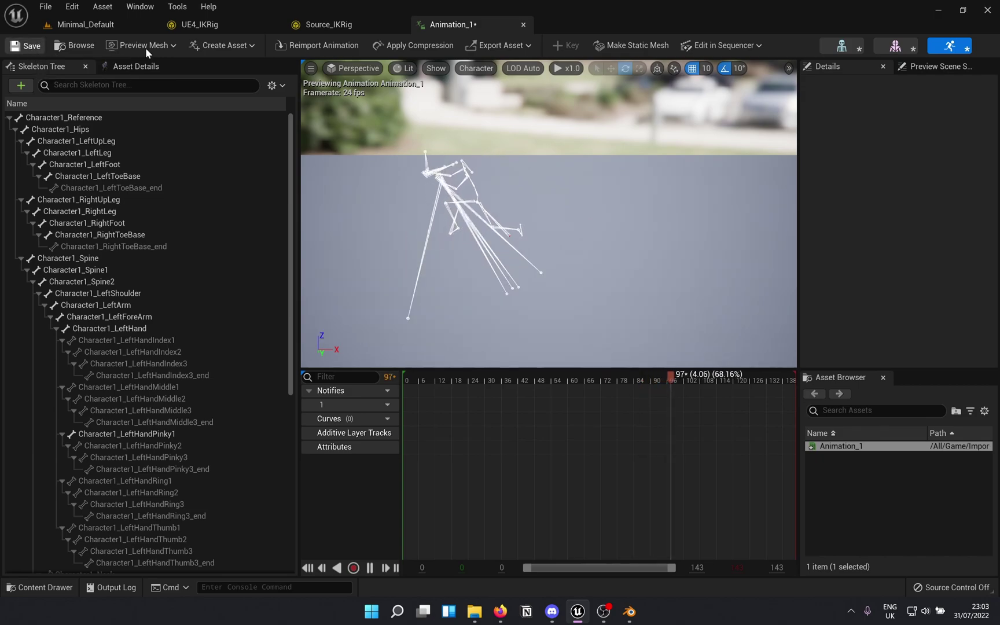
left_click(523, 25)
Create an IK Retargeter in the Imports folder that copies animation from Source_IKRig.
left_click(110, 26)
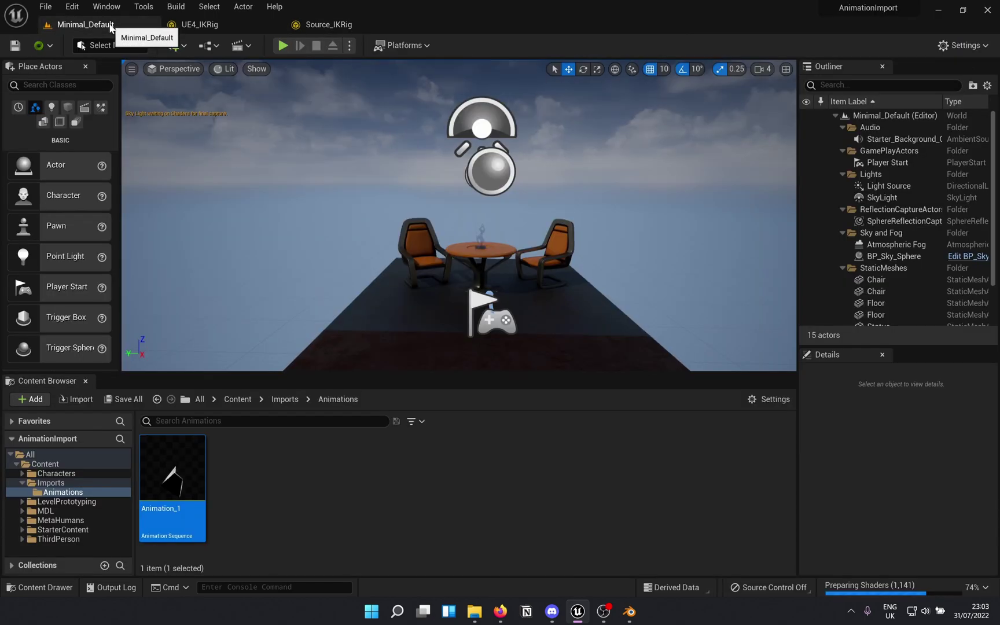
left_click(285, 399)
right_click(624, 512)
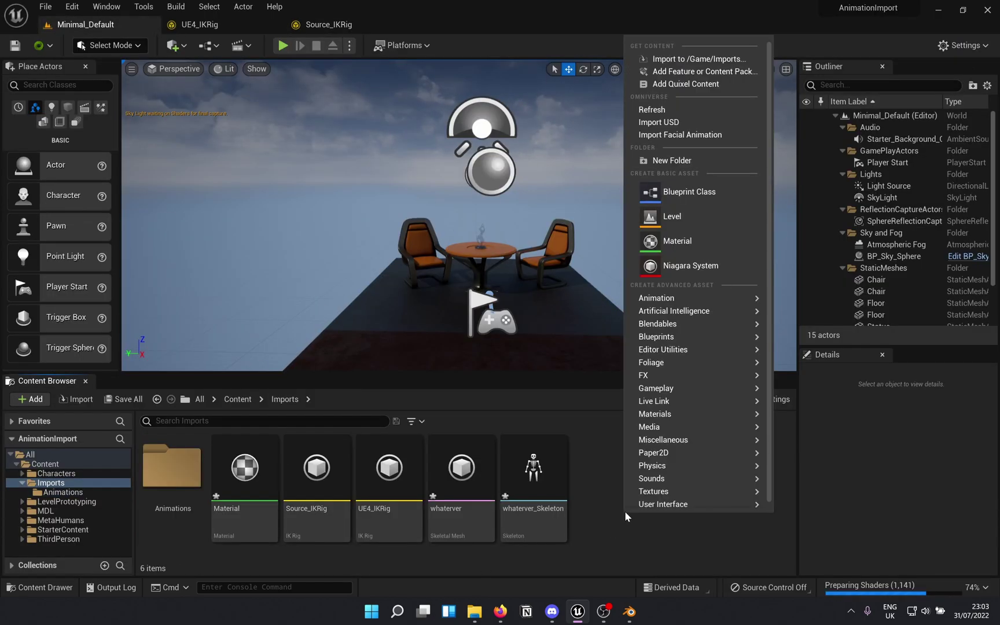
mouse_move(695, 298)
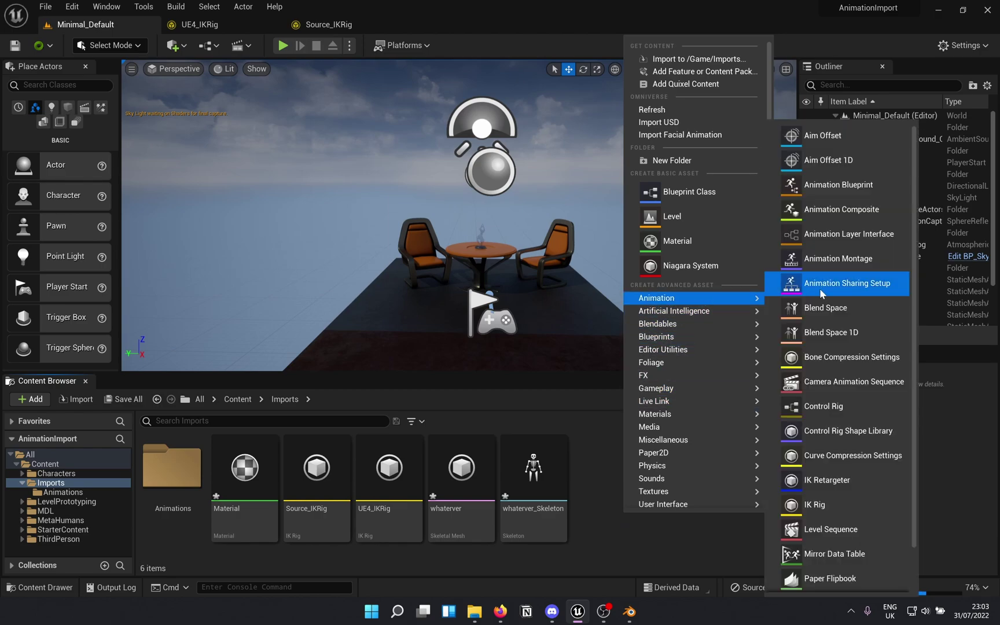
left_click(839, 480)
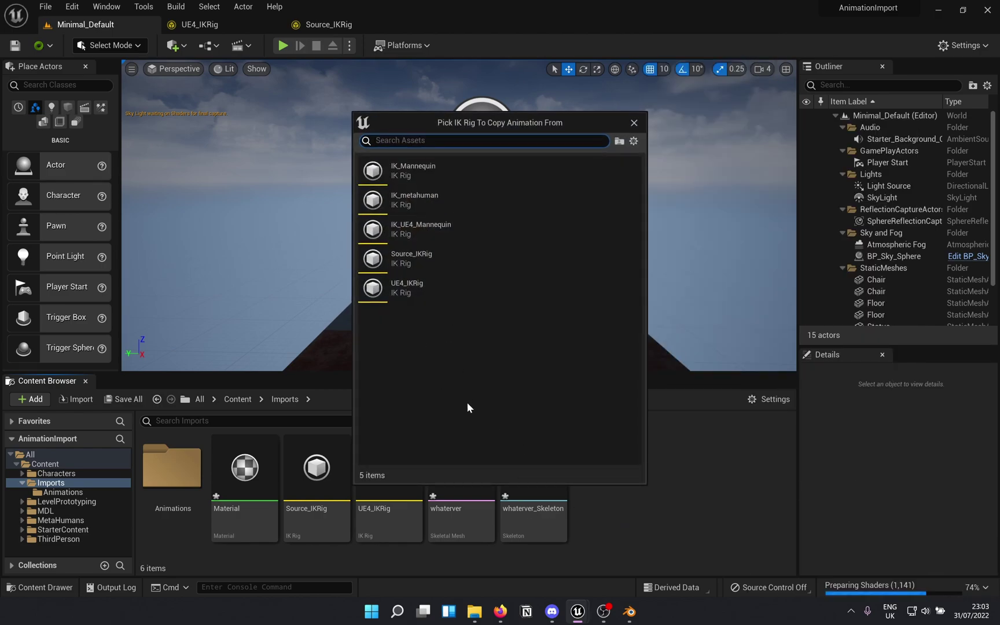
left_click(453, 261)
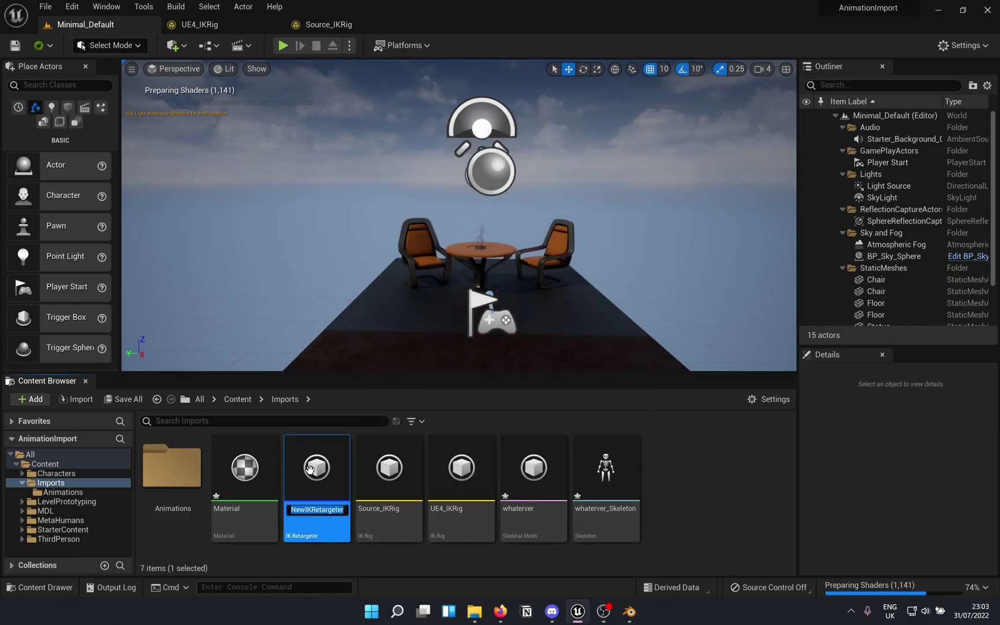
Name the new IK Retargeter Test_RTGR and open it for editing.
type("Test_RTG")
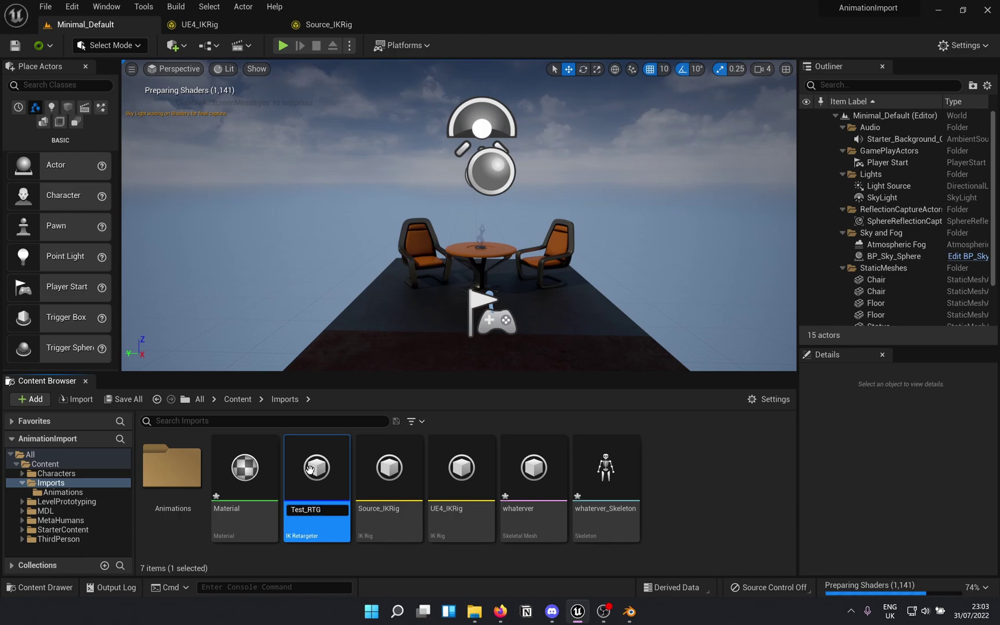
type("R")
key("Return")
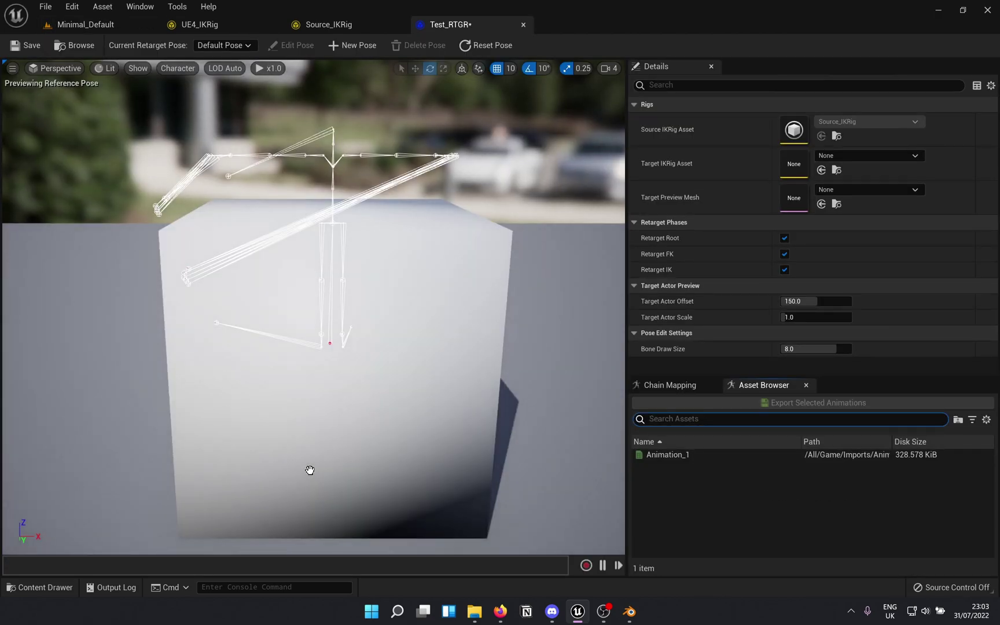
Open the choice of IK Rigs for the retargeter's Target IKRig Asset.
left_click(857, 155)
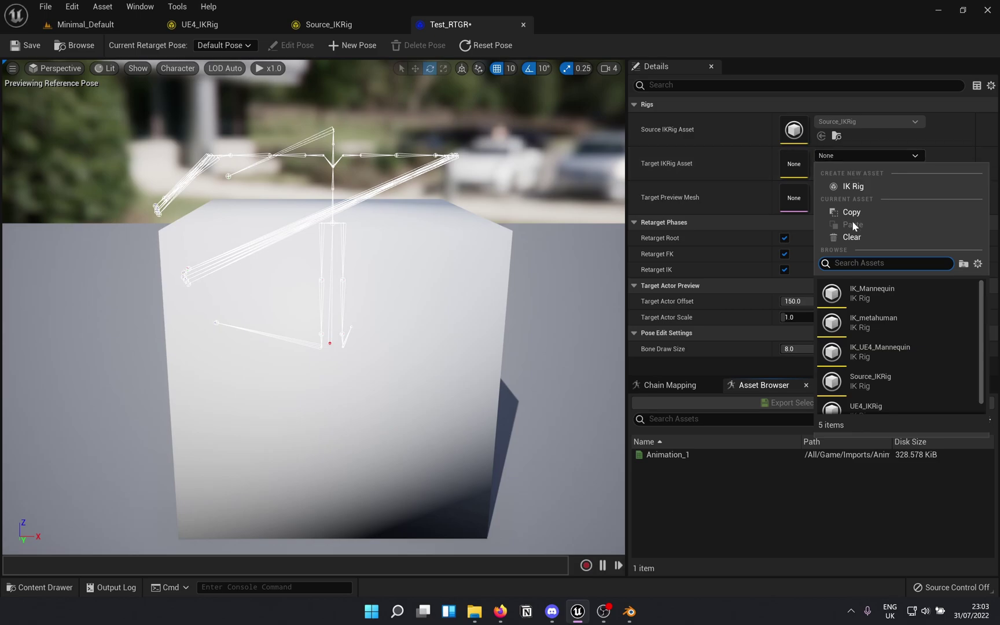
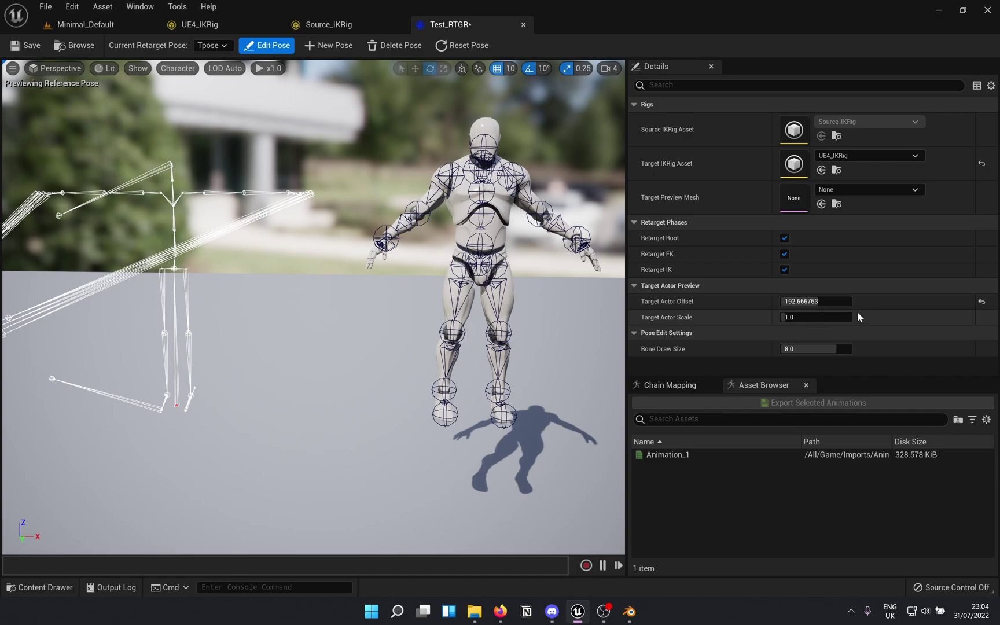
Set the Bone Draw Size to 1.0 and the viewport camera speed to 2.
key("Return")
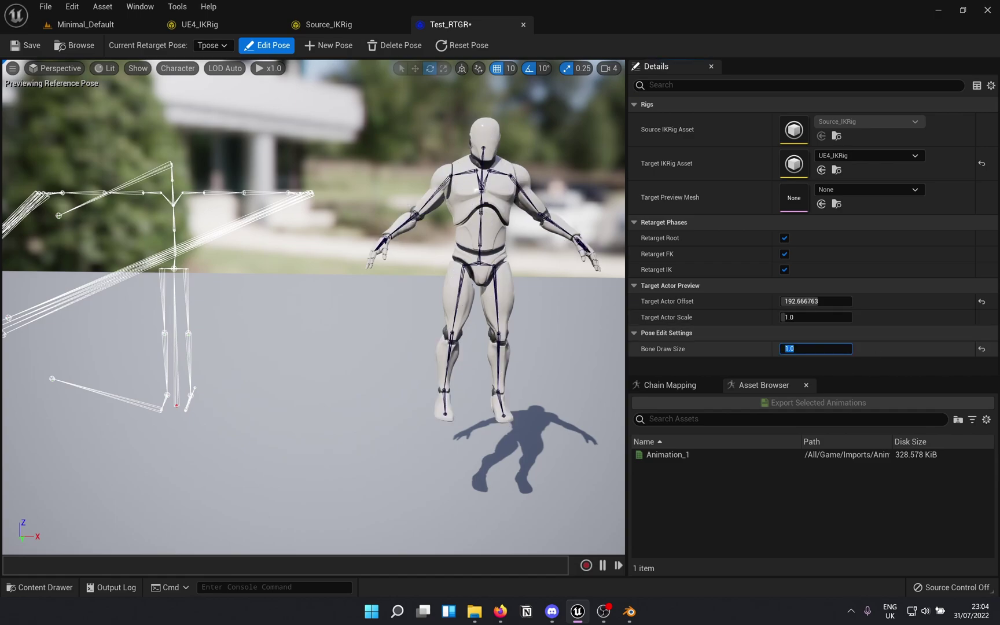
right_click_drag(528, 133, 528, 118)
left_click(610, 71)
key("d")
key("w")
key("s")
key("s")
key("a")
right_click_drag(110, 101, 111, 101)
key("q")
In the Right orthographic view, set rotation snapping to 2.812° and rotate the mannequin's left upper arm up to horizontal.
left_click(60, 68)
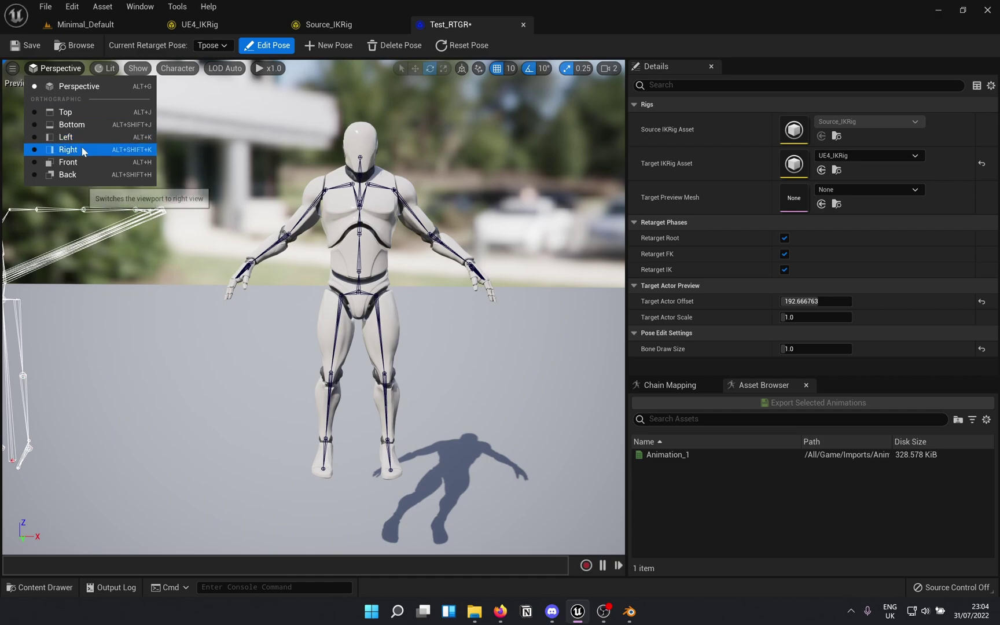
left_click(74, 148)
scroll(415, 272, "up", 10)
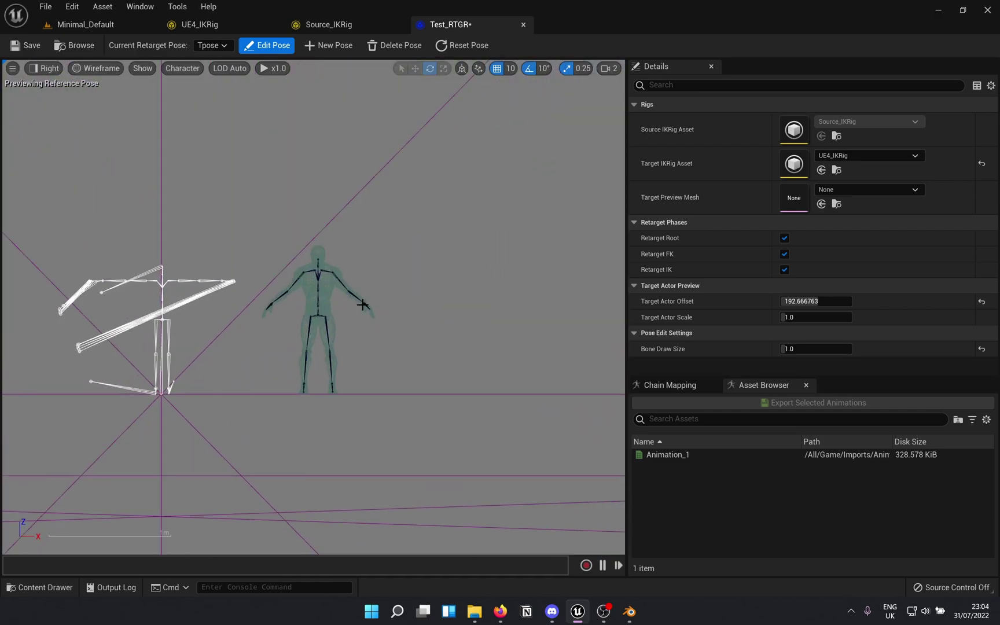
scroll(370, 255, "up", 3)
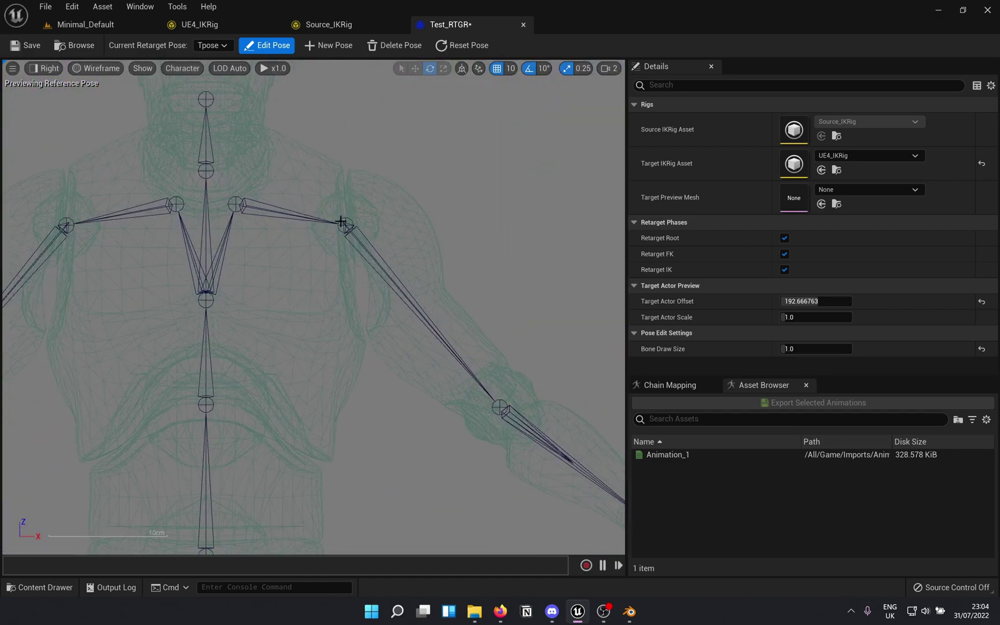
left_click(343, 227)
right_click_drag(539, 87, 514, 86)
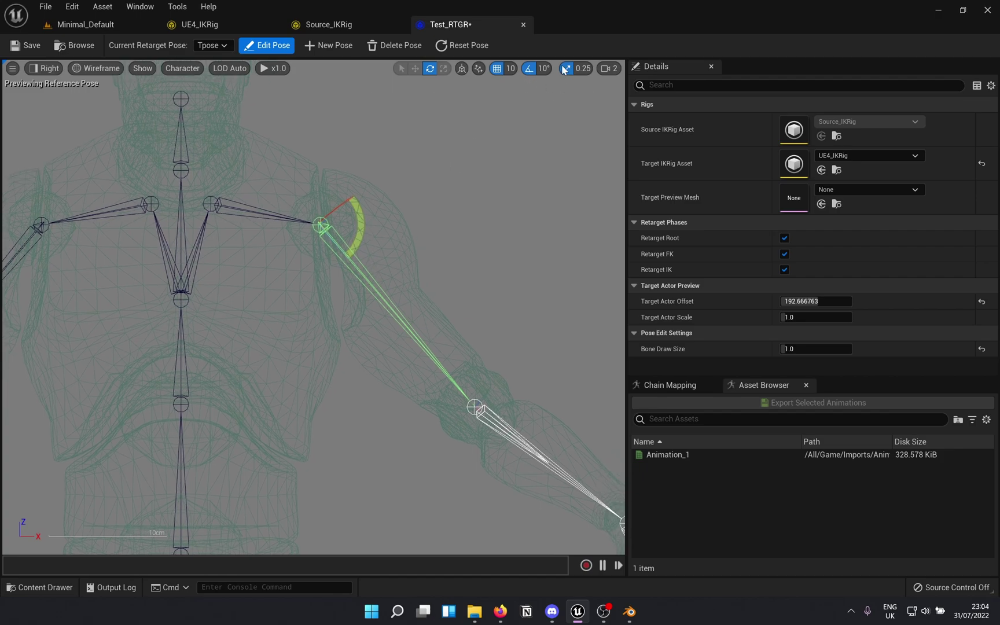
left_click(544, 68)
left_click(674, 100)
left_click_drag(353, 215, 341, 185)
Rotate the mannequin's right upper arm up to horizontal to match the left one.
right_click_drag(101, 313, 293, 311)
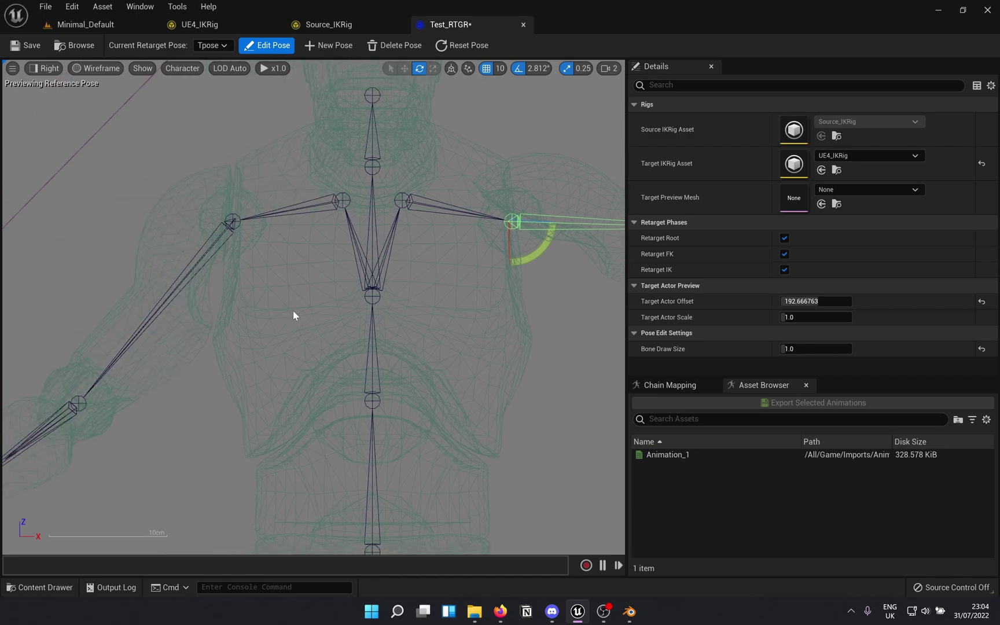
left_click(230, 221)
left_click_drag(195, 196, 220, 172)
Rotate the mannequin's left forearm about 8.4° at the elbow to level it with the upper arm.
right_click_drag(424, 386, 17, 438)
right_click_drag(513, 391, 415, 391)
left_click(242, 275)
left_click_drag(225, 243, 220, 257)
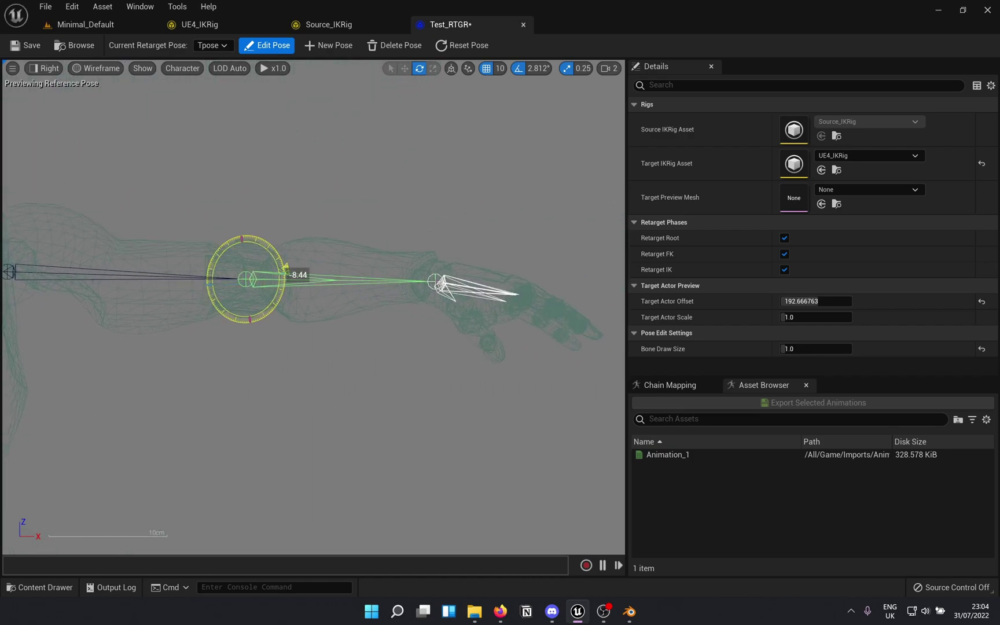
Rotate the mannequin's right forearm at the elbow to level it with the upper arm.
right_click_drag(243, 395, 493, 382)
right_click_drag(55, 382, 377, 369)
right_click_drag(118, 375, 243, 363)
left_click(177, 241)
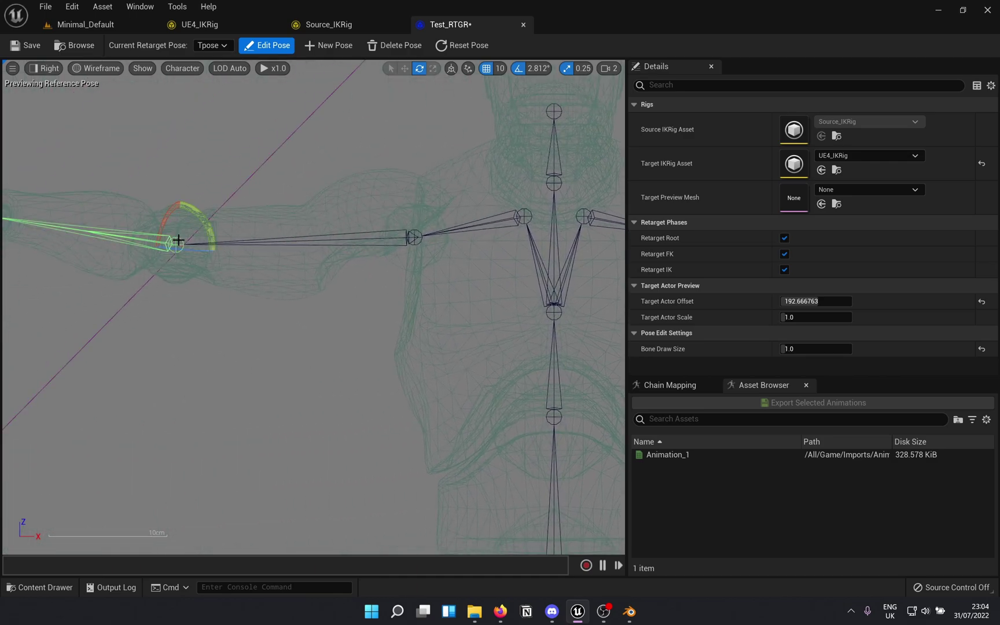
left_click_drag(206, 217, 197, 209)
Rotate the mannequin's left hand about 14° at the wrist to level it with the forearm.
scroll(347, 306, "down", 7)
right_click_drag(545, 372, 301, 277)
scroll(377, 289, "up", 9)
left_click(315, 181)
left_click_drag(287, 214, 306, 228)
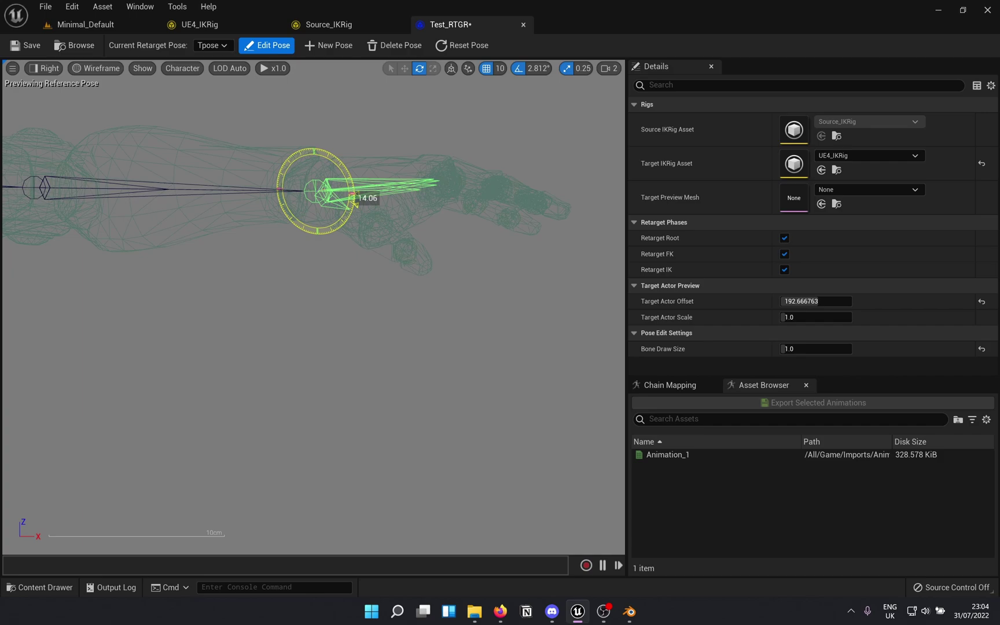
Rotate the mannequin's right hand at the wrist to level it with the forearm.
scroll(205, 302, "down", 4)
right_click_drag(112, 339, 161, 328)
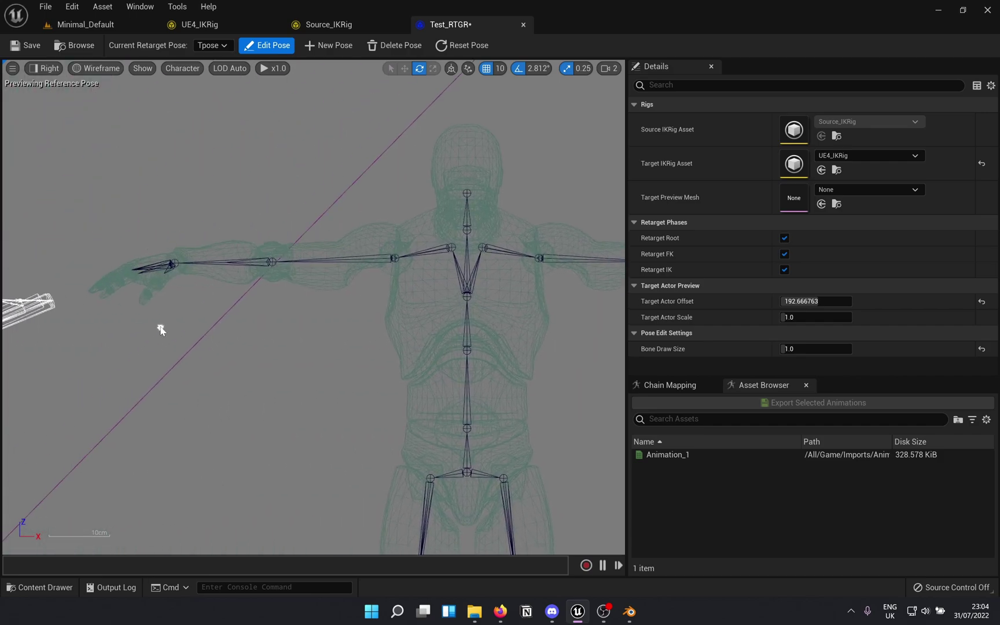
scroll(161, 329, "up", 4)
left_click(187, 219)
left_click_drag(217, 237, 240, 277)
scroll(492, 416, "down", 3)
right_click_drag(492, 416, 243, 353)
scroll(246, 338, "down", 2)
In the Top orthographic view, rotate the mannequin's right hand and adjust the right arm to straighten it.
left_click(44, 68)
left_click(71, 82)
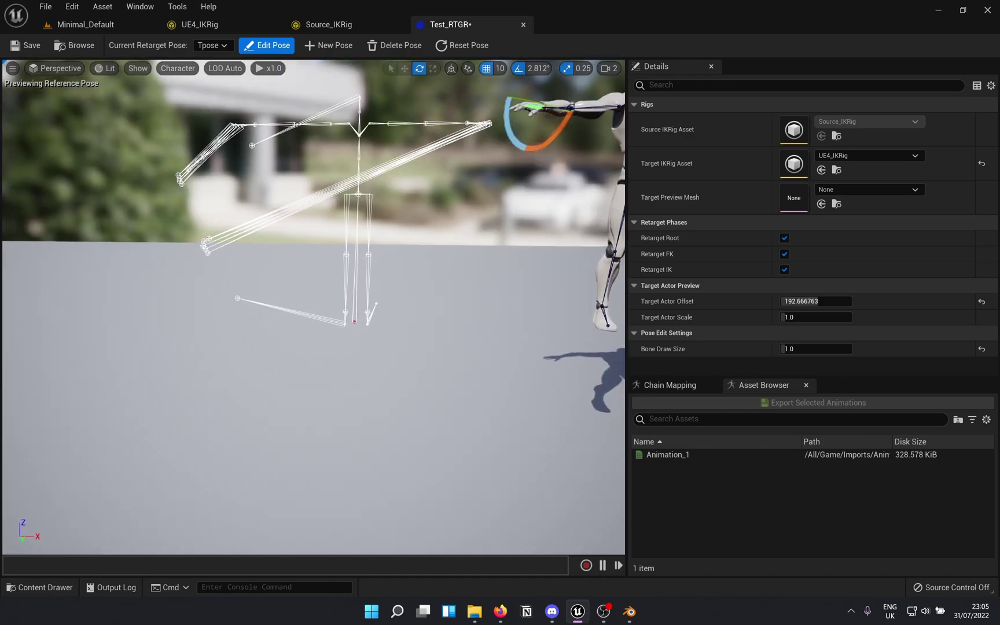
left_click(56, 69)
left_click(89, 106)
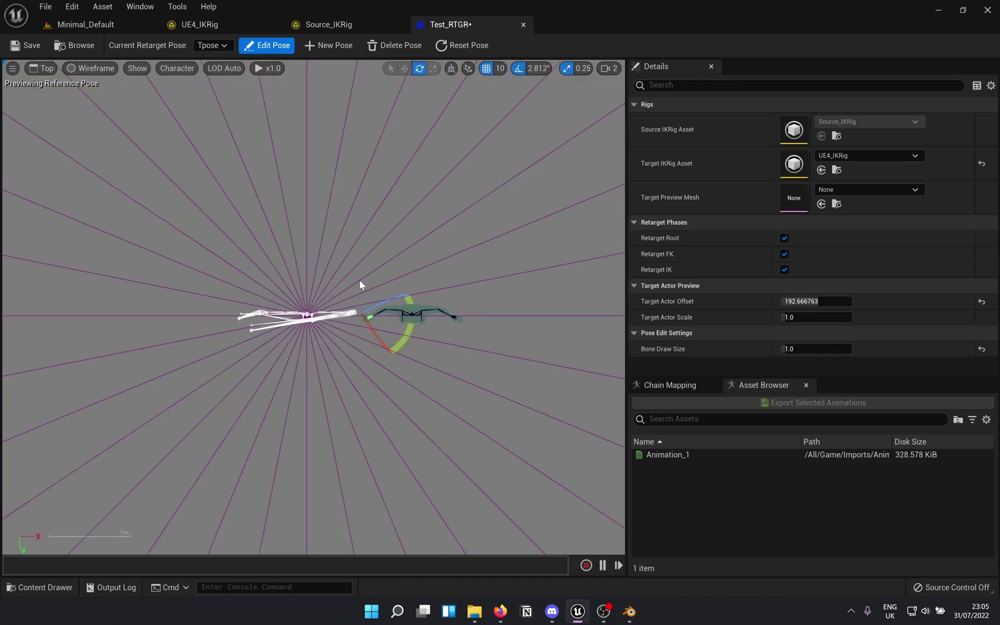
scroll(365, 266, "up", 5)
scroll(336, 205, "up", 3)
left_click_drag(312, 189, 324, 168)
scroll(318, 181, "down", 4)
right_click_drag(494, 313, 339, 346)
right_click_drag(196, 365, 291, 344)
left_click_drag(268, 186, 264, 187)
right_click_drag(452, 356, 137, 366)
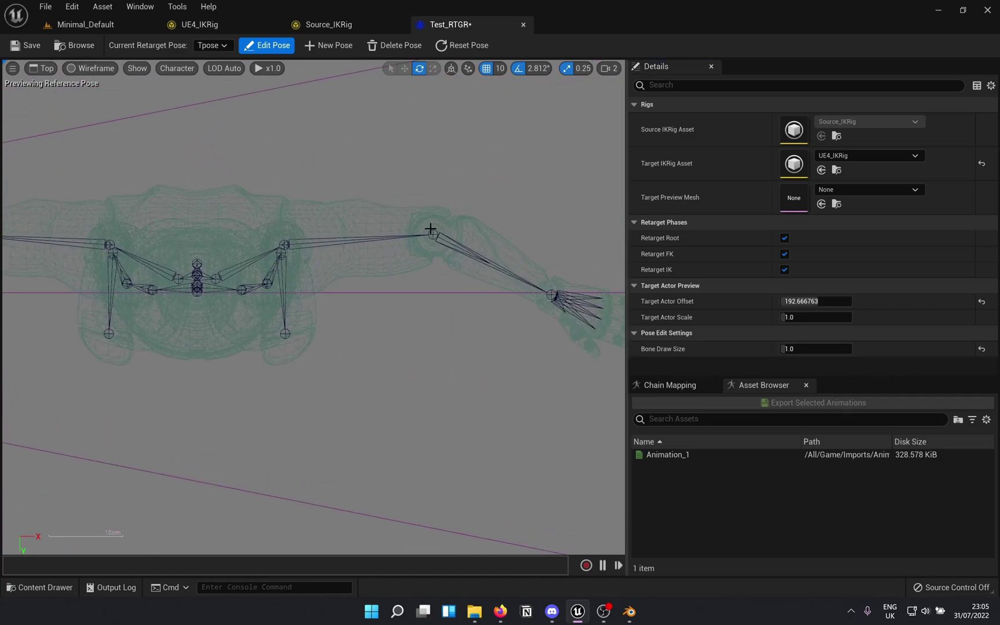
Rotate the mannequin's left forearm in line with its upper arm as seen from above, and fine-tune another arm joint.
left_click(431, 230)
mouse_move(463, 265)
left_mouse_down()
mouse_move(480, 242)
mouse_move(476, 255)
left_mouse_up()
right_click_drag(439, 334, 507, 307)
scroll(507, 307, "down", 4)
scroll(125, 269, "up", 7)
right_click_drag(125, 269, 253, 324)
left_click(236, 264)
mouse_move(255, 295)
left_mouse_down()
mouse_move(255, 317)
mouse_move(254, 309)
left_mouse_up()
Rotate the mannequin's left hand at the wrist so it lines up with the forearm as seen from above.
scroll(391, 349, "down", 3)
right_click_drag(390, 348, 421, 371)
scroll(426, 353, "up", 4)
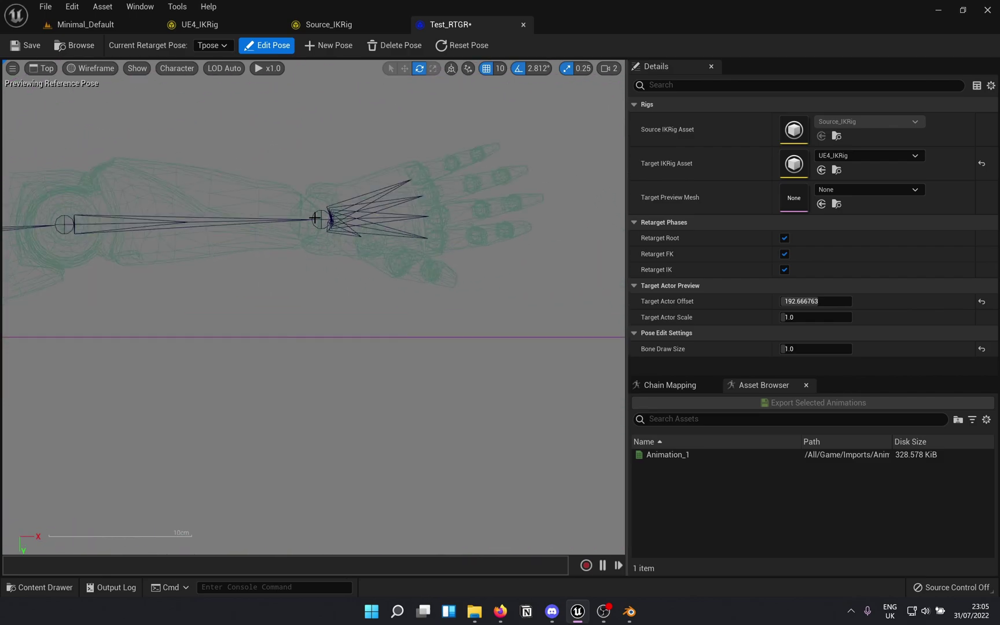
left_click(315, 218)
left_click_drag(322, 248, 321, 259)
scroll(400, 280, "down", 4)
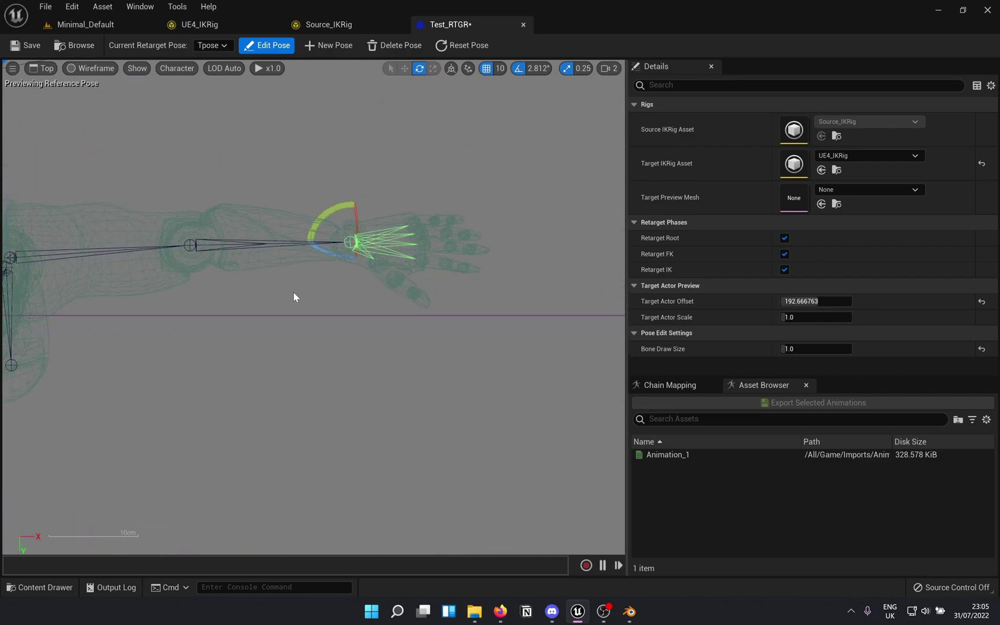
In the Right orthographic view, rotate both of the mannequin's thighs inward until the legs stand vertical.
scroll(294, 297, "down", 4)
left_click(44, 69)
left_click(63, 155)
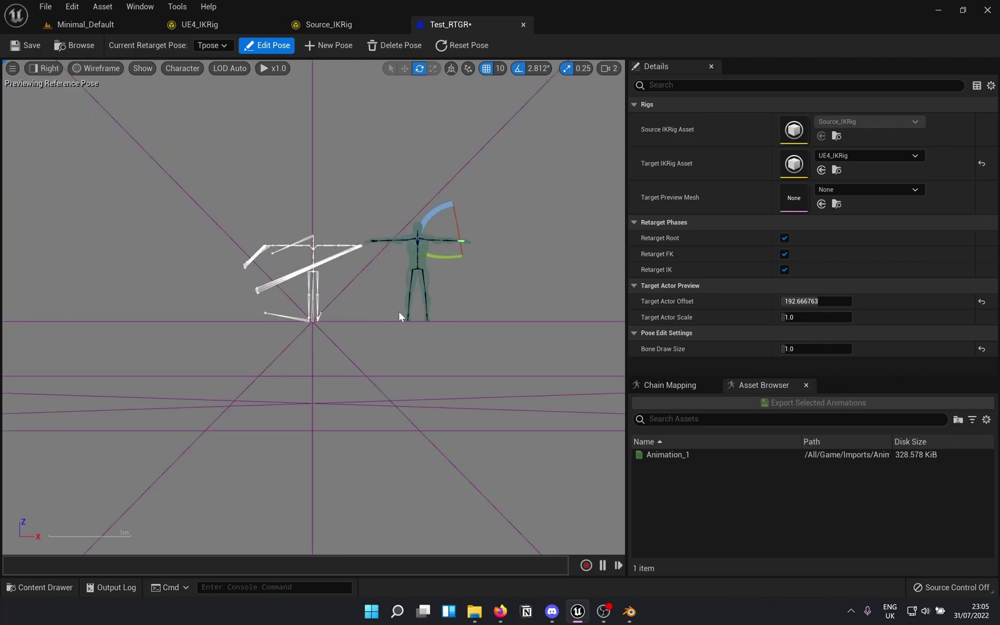
scroll(399, 315, "up", 6)
left_click_drag(272, 218, 280, 230)
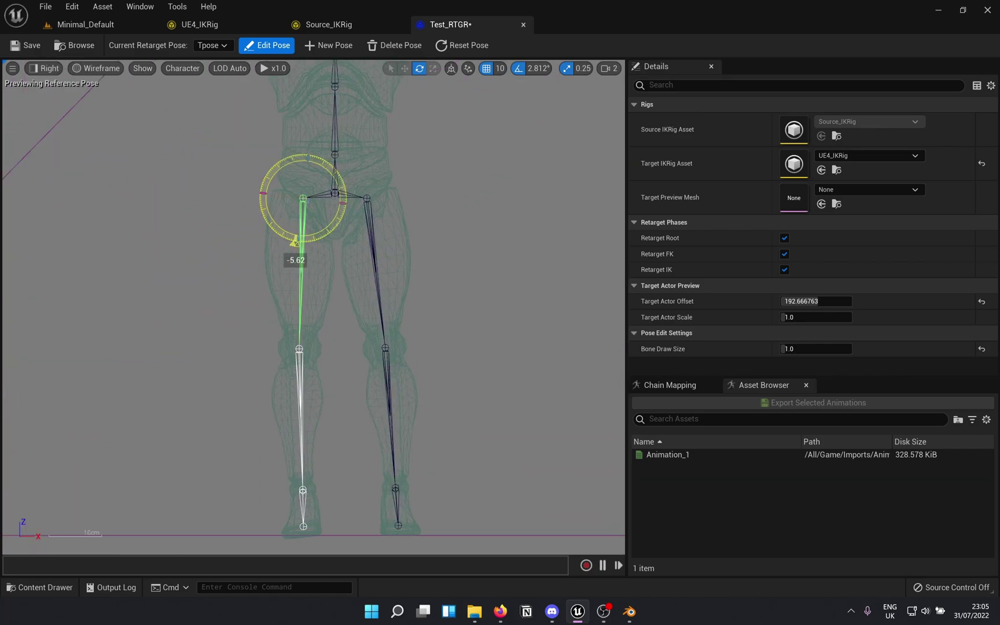
left_click(368, 197)
left_click_drag(399, 224, 387, 234)
scroll(443, 257, "down", 7)
right_click_drag(443, 256, 482, 299)
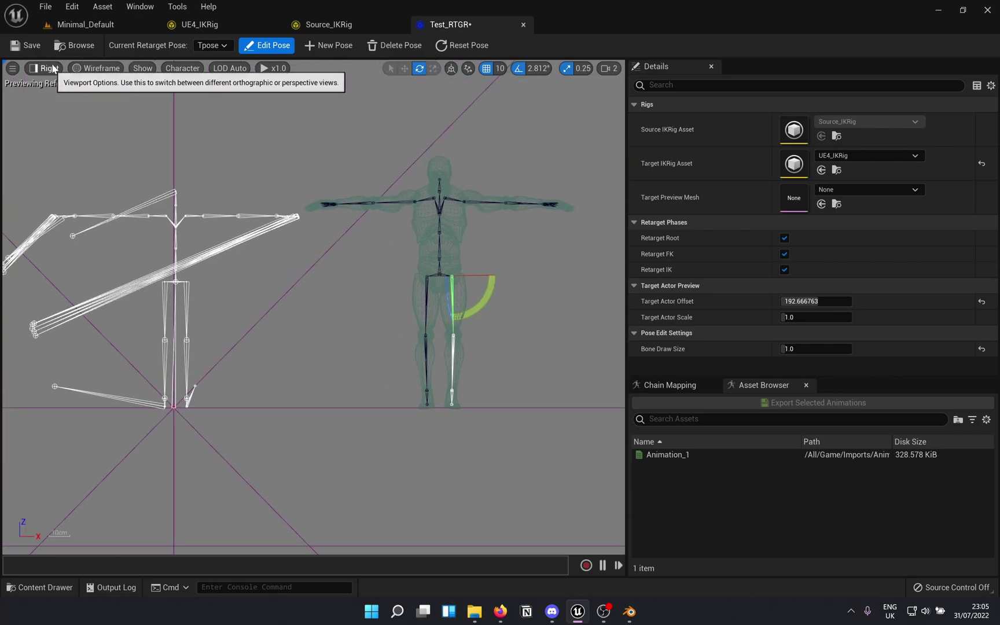
Return the viewport to the Perspective view and leave pose editing.
left_click(46, 68)
left_click(82, 92)
right_click_drag(156, 116, 278, 104)
mouse_move(427, 98)
right_mouse_down()
mouse_move(492, 64)
mouse_move(427, 98)
right_mouse_up()
left_click(281, 47)
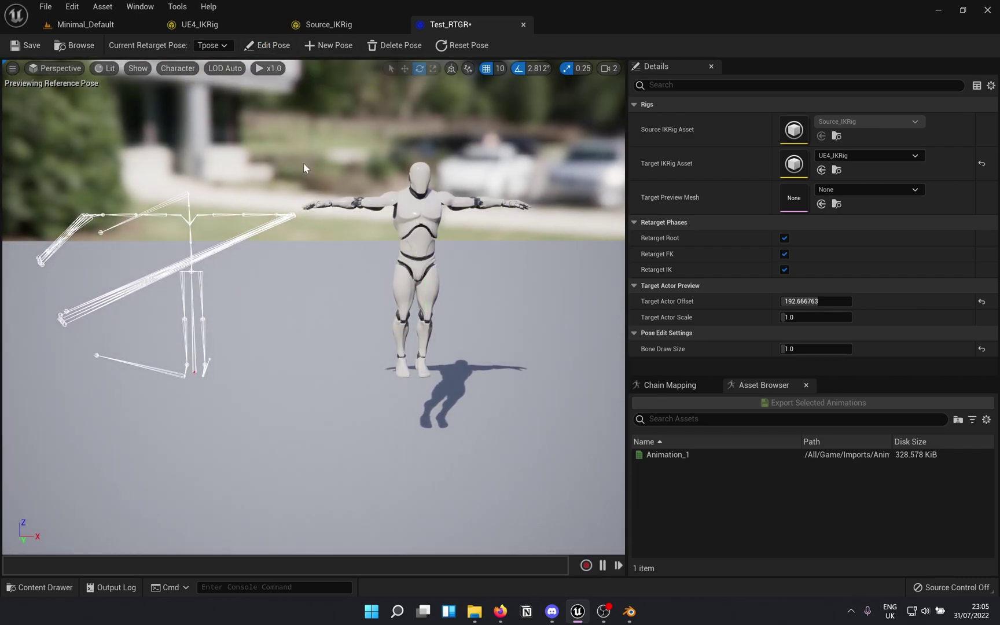
right_click_drag(303, 163, 303, 165)
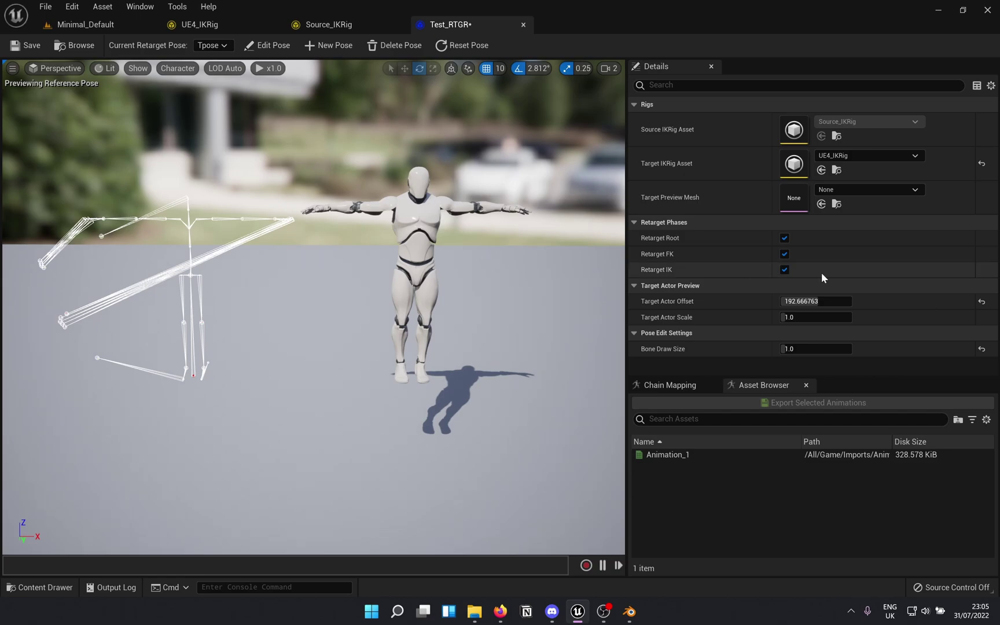
Preview Animation_1 on the retargeted mannequin and save the Test_RTGR retargeter.
left_click(720, 455)
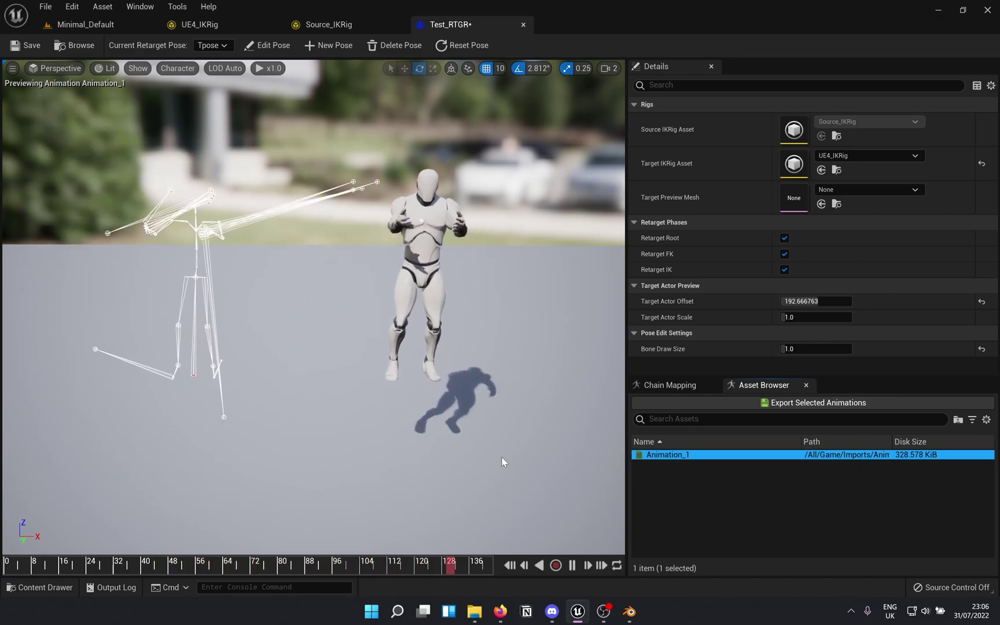
left_click(29, 45)
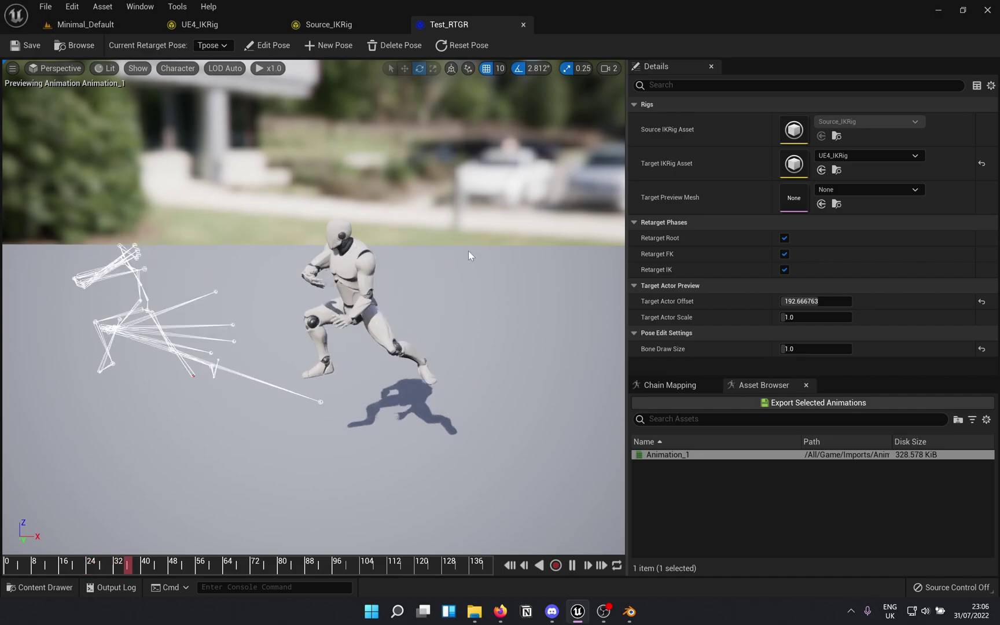
Start Duplicate and Retarget Animation Assets for Animation_1 in the Imports/Animations folder.
left_click(140, 23)
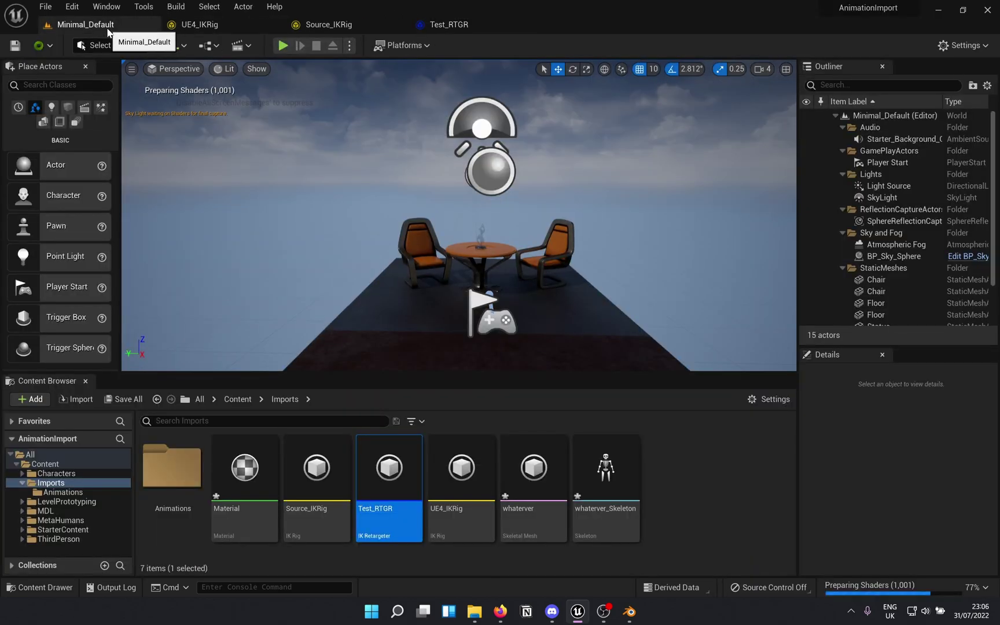
double_click(161, 476)
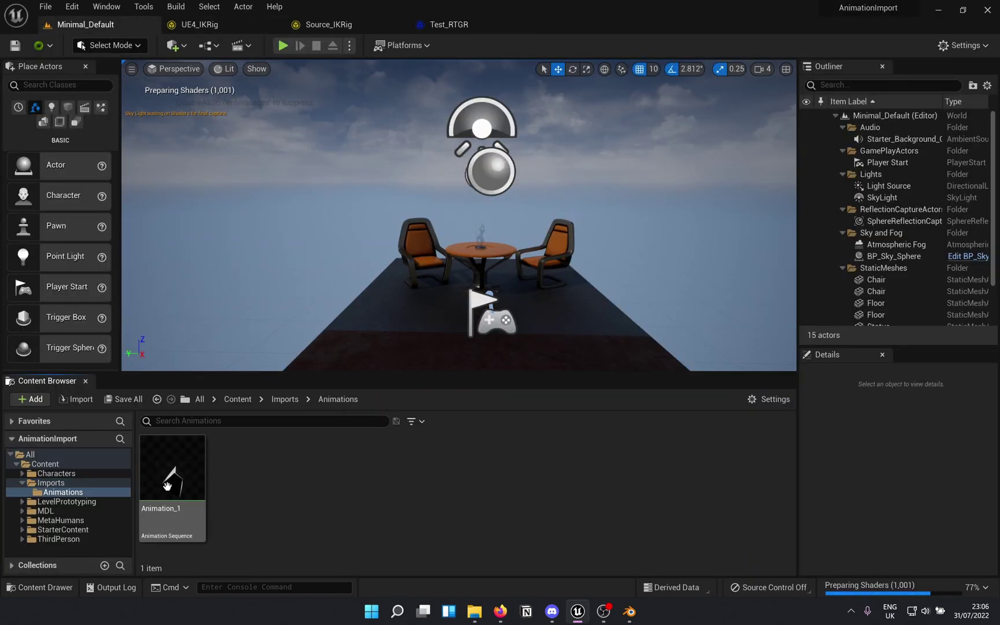
right_click(169, 487)
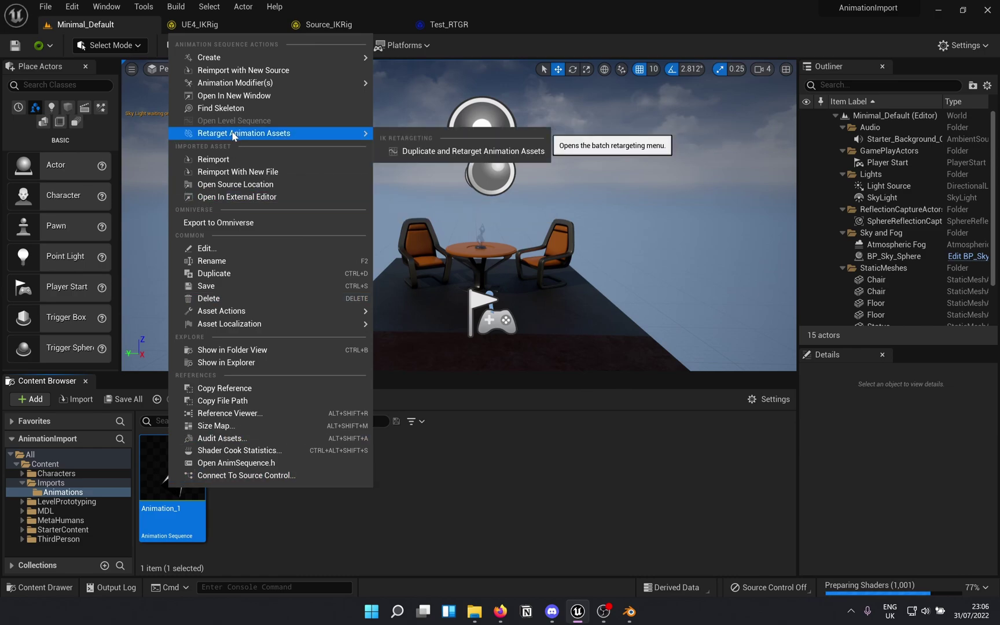
left_click(399, 151)
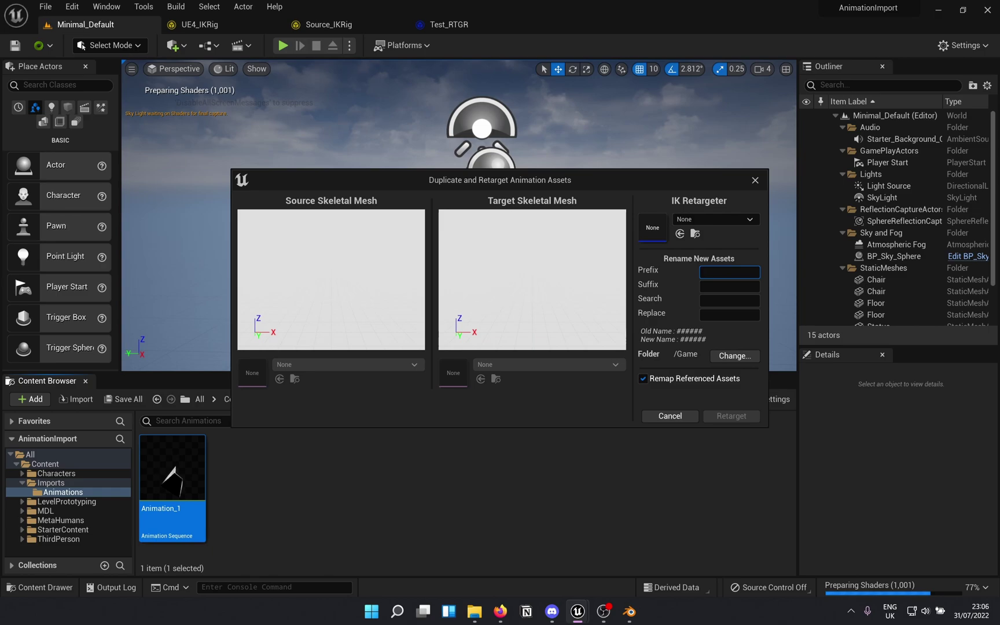
Give the new assets the prefix UE4_ and use Test_RTGR as the IK Retargeter.
left_click(725, 220)
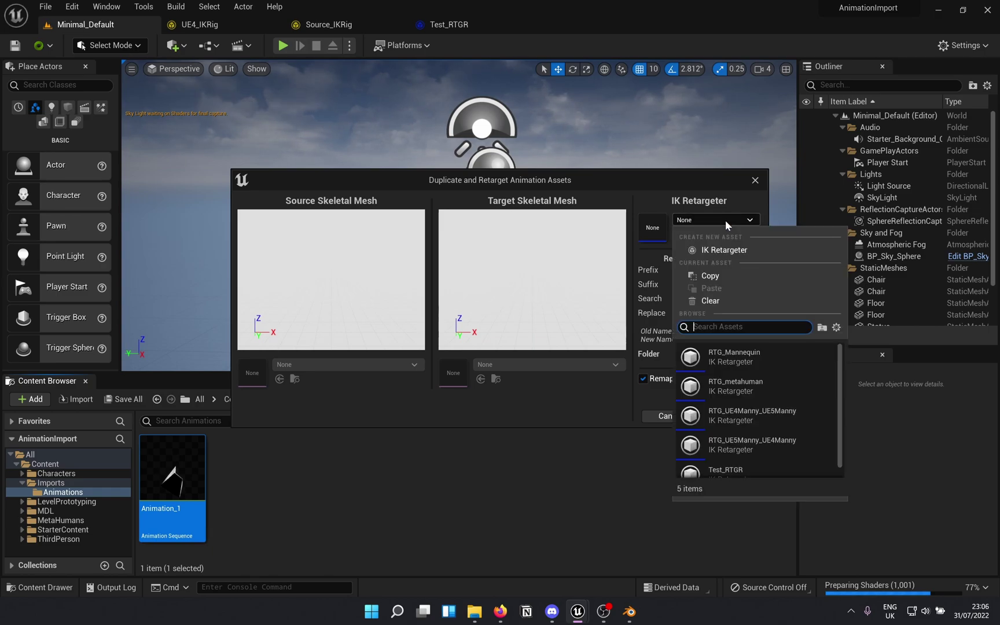
left_click(779, 360)
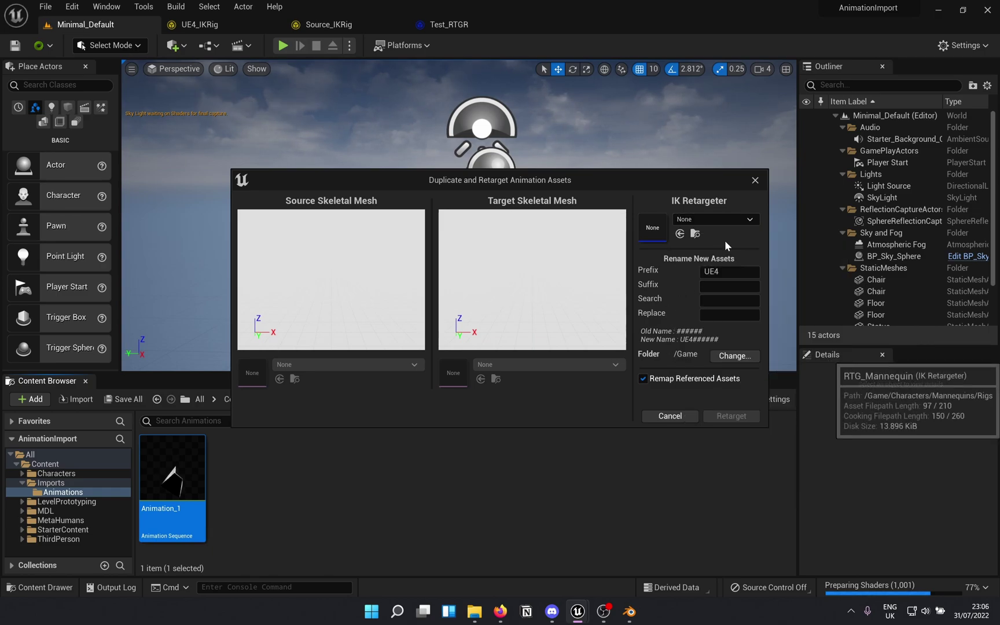
left_click(730, 220)
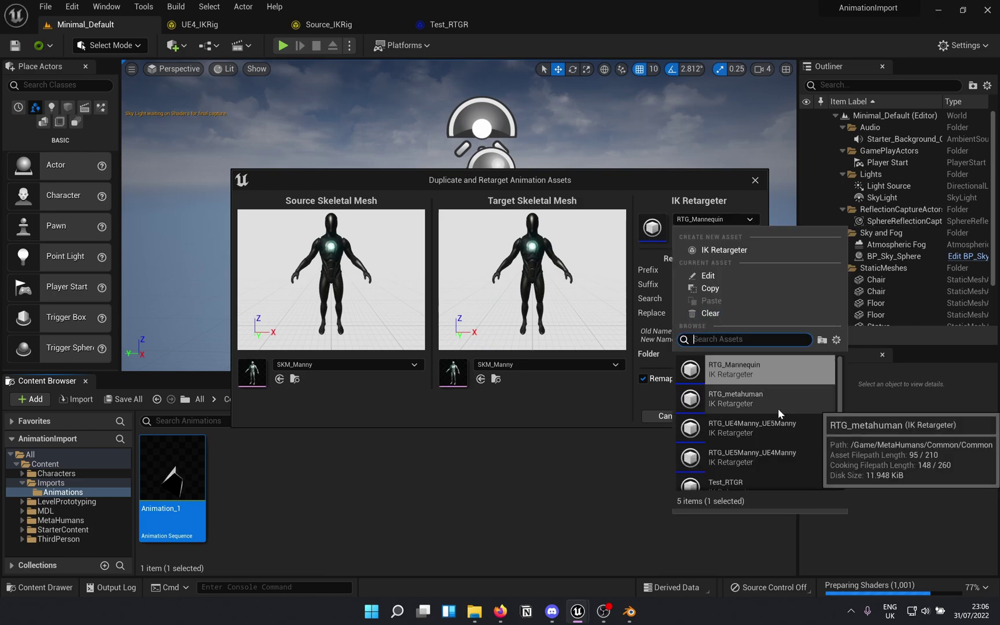
scroll(778, 408, "down", 1)
left_click(738, 472)
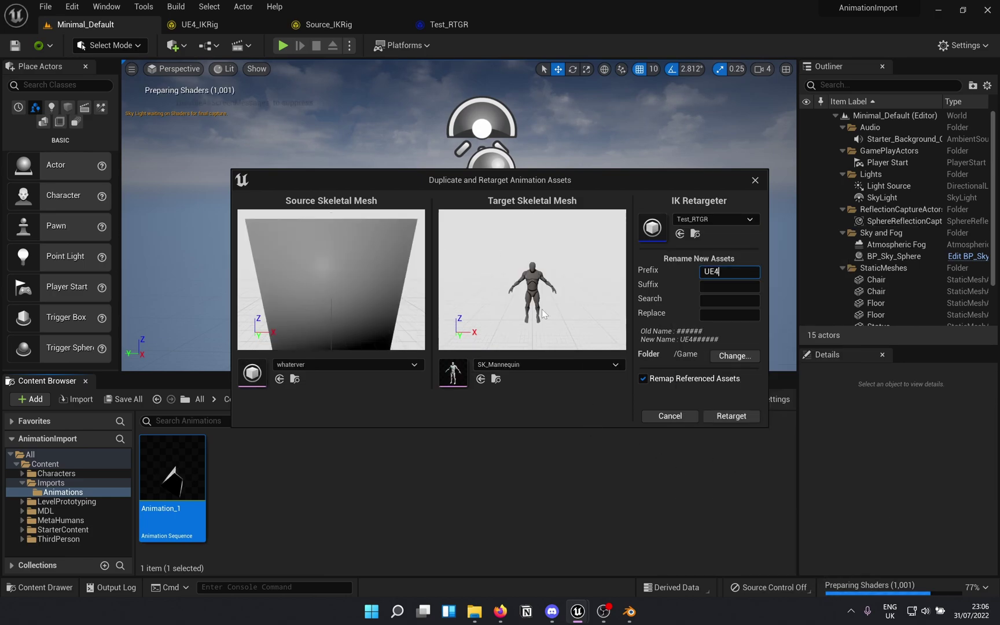
Set the output folder to /Game/Imports/Animations and retarget the animation.
left_click(734, 356)
left_click(426, 263)
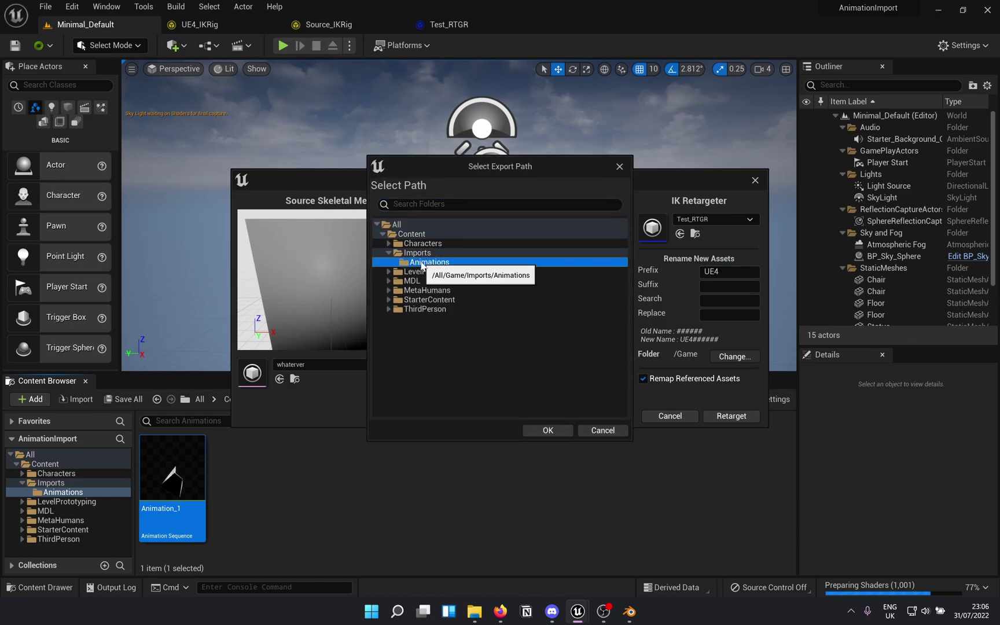
left_click(548, 430)
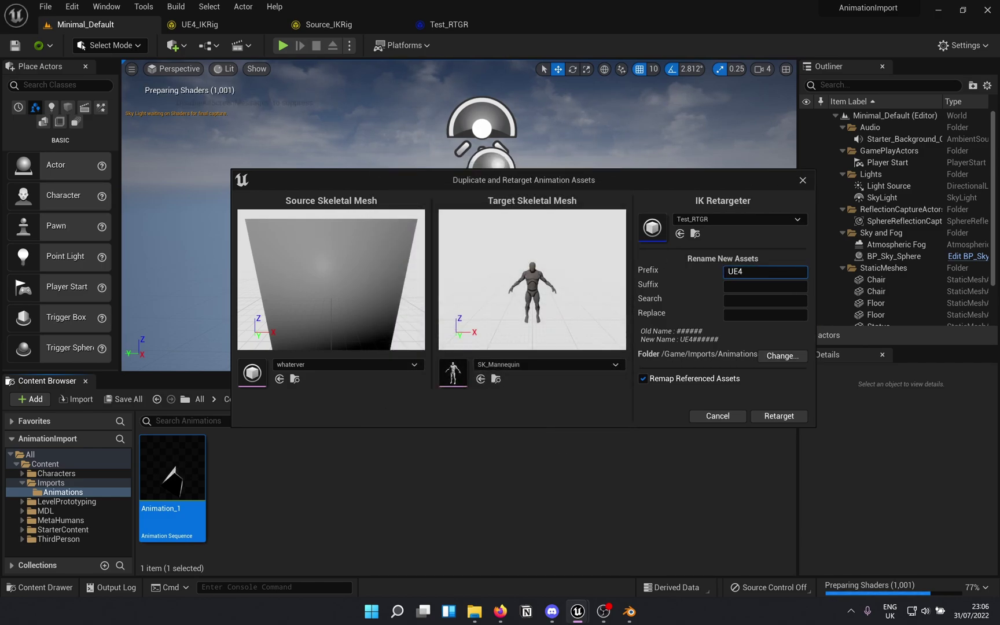
left_click(780, 417)
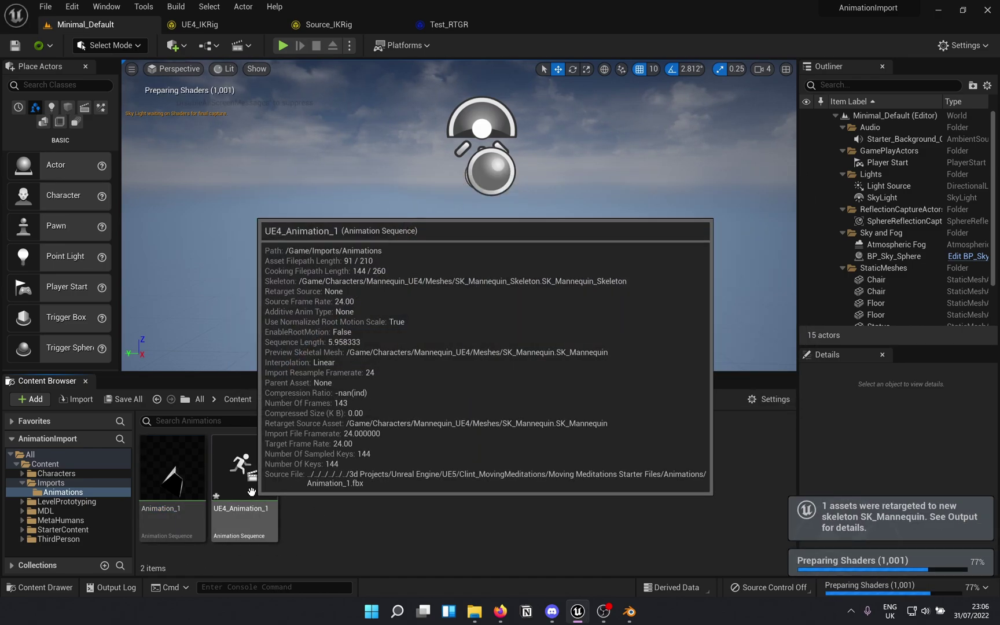
Open UE4_Animation_1 to check the retargeted motion, and return to the Minimal_Default level.
double_click(251, 491)
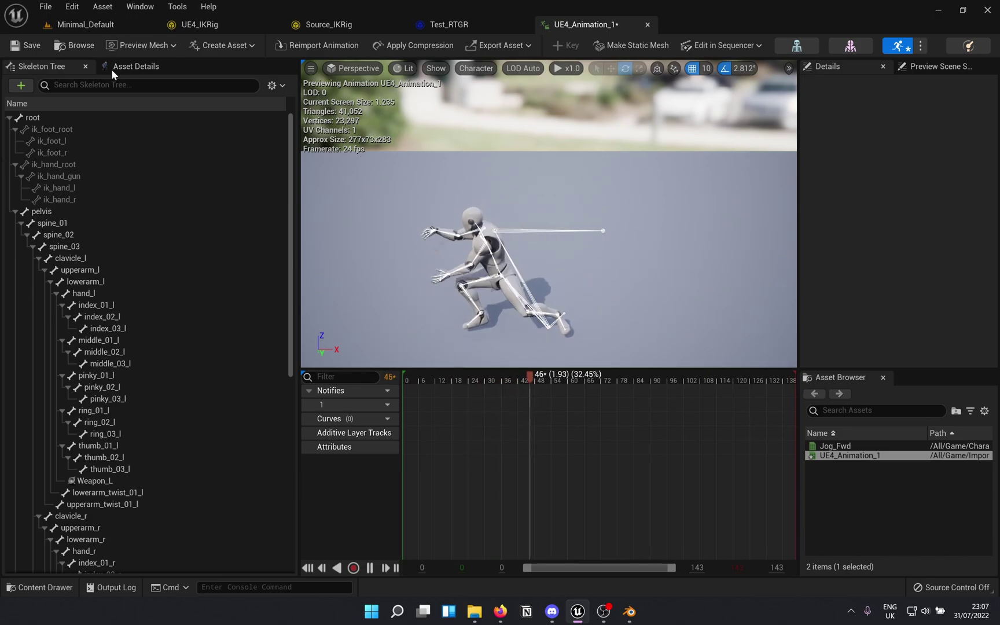
left_click(91, 28)
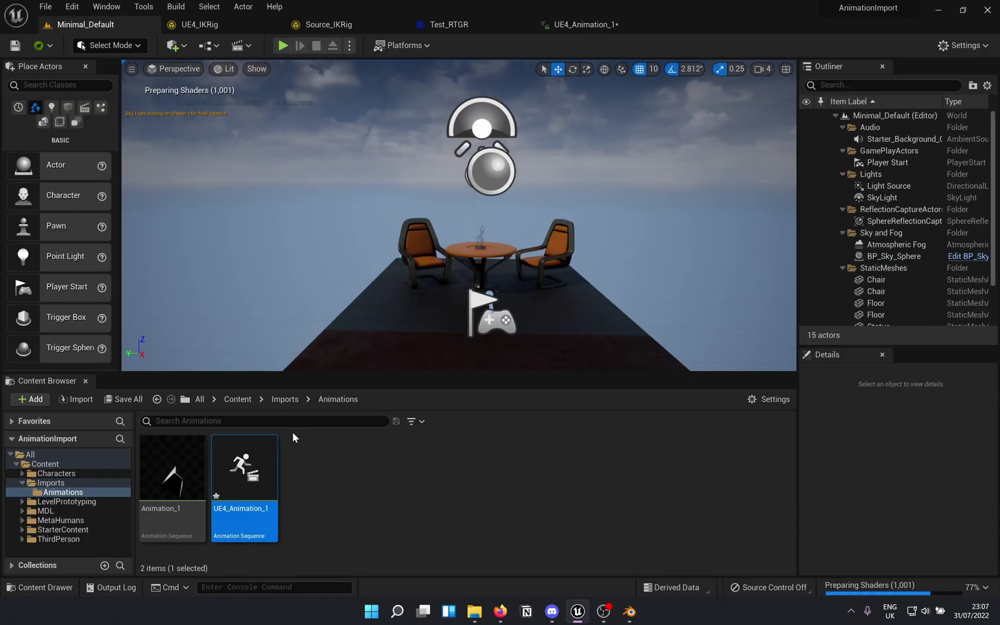
Create an IK Rig in the Imports folder from the f_med_nrw_body skeletal mesh, name it MH_IKRig and open it.
left_click(285, 399)
right_click(673, 497)
mouse_move(731, 289)
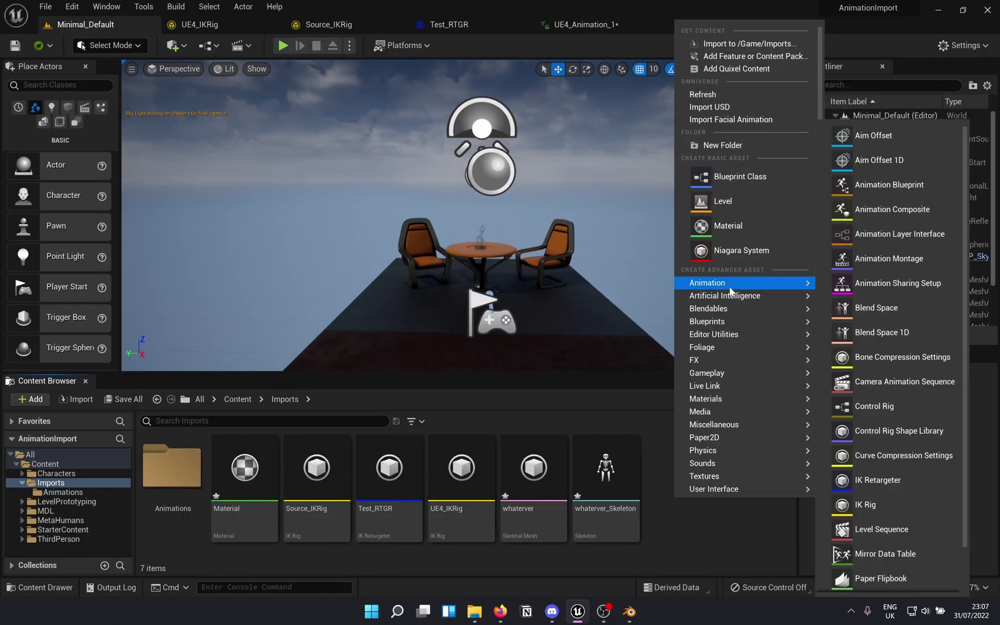
left_click(866, 505)
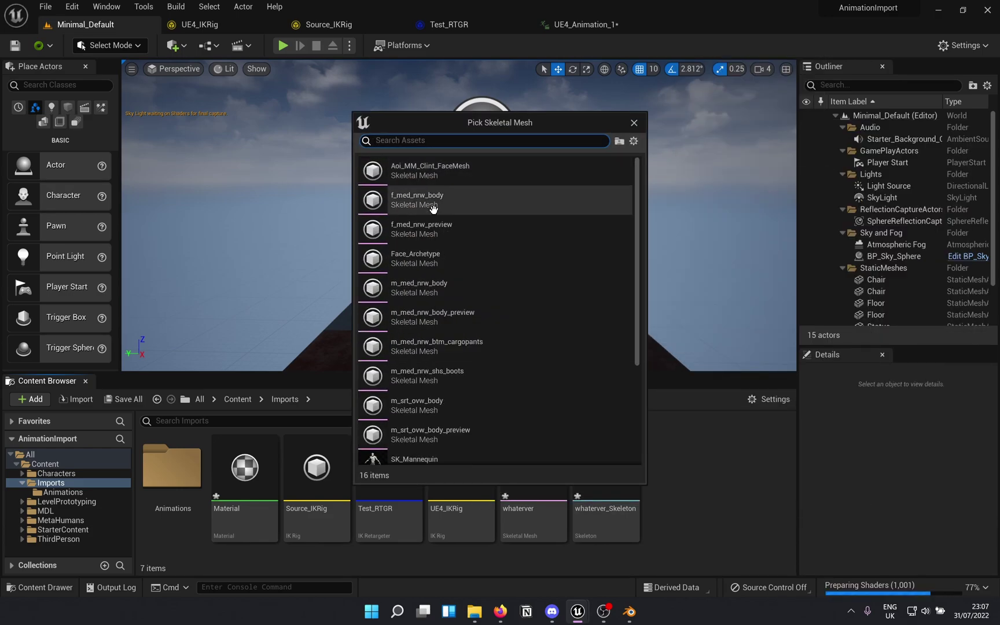
left_click(428, 208)
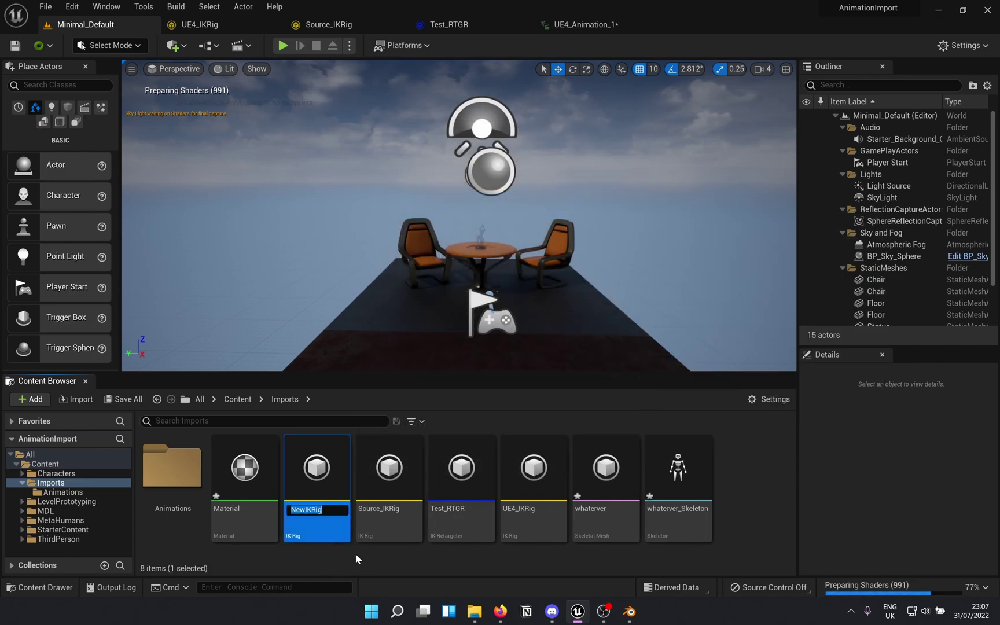
type("MH_IK")
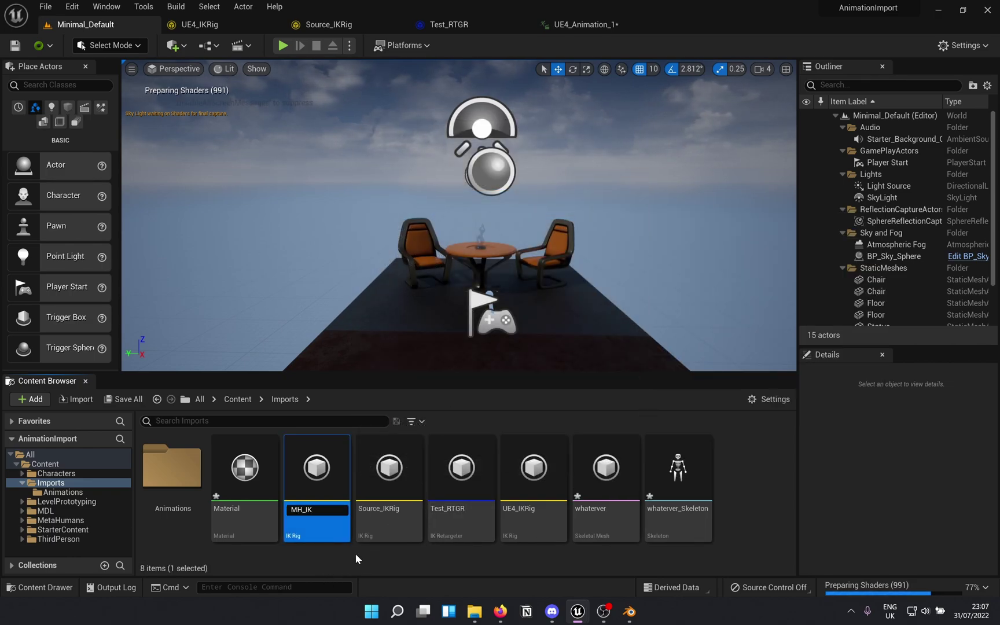
type("Rig")
key("Return")
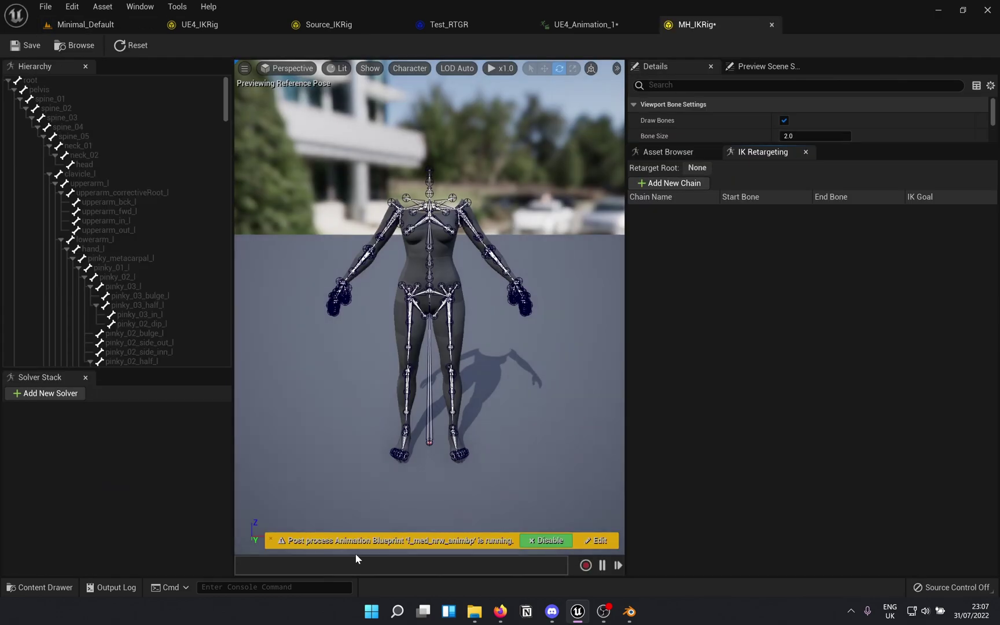
Add six retarget chains to MH_IKRig and name the first one head.
left_click(671, 183)
left_click(671, 183)
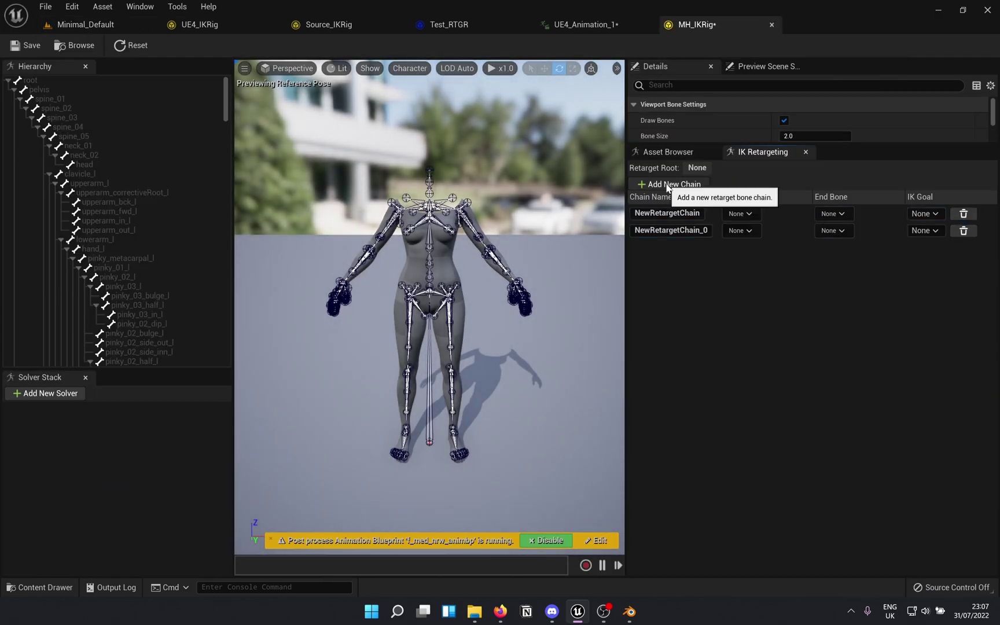
left_click(672, 183)
left_click(671, 183)
left_click(671, 183)
left_click(672, 183)
left_click(667, 213)
type("he")
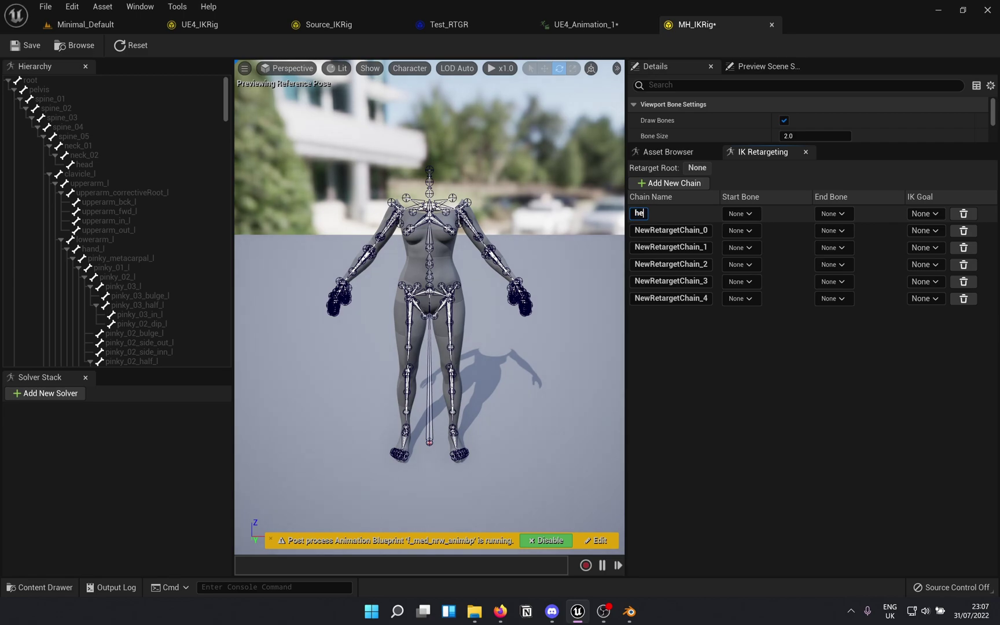
type("ad")
key("Return")
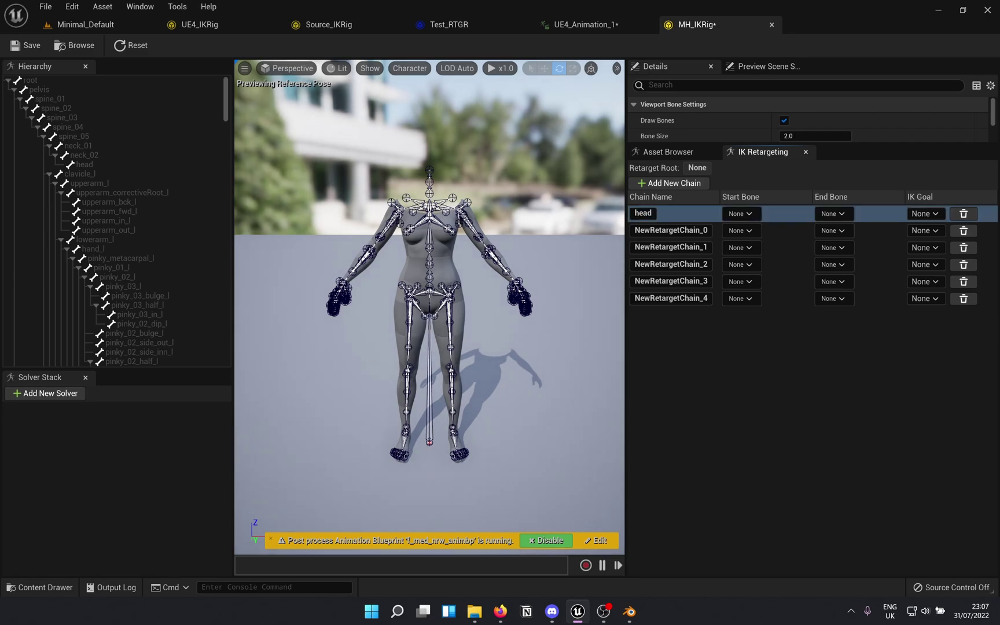
Name the remaining retarget chains spine, arm_l, arm_r, leg_l and leg_r.
left_click(671, 230)
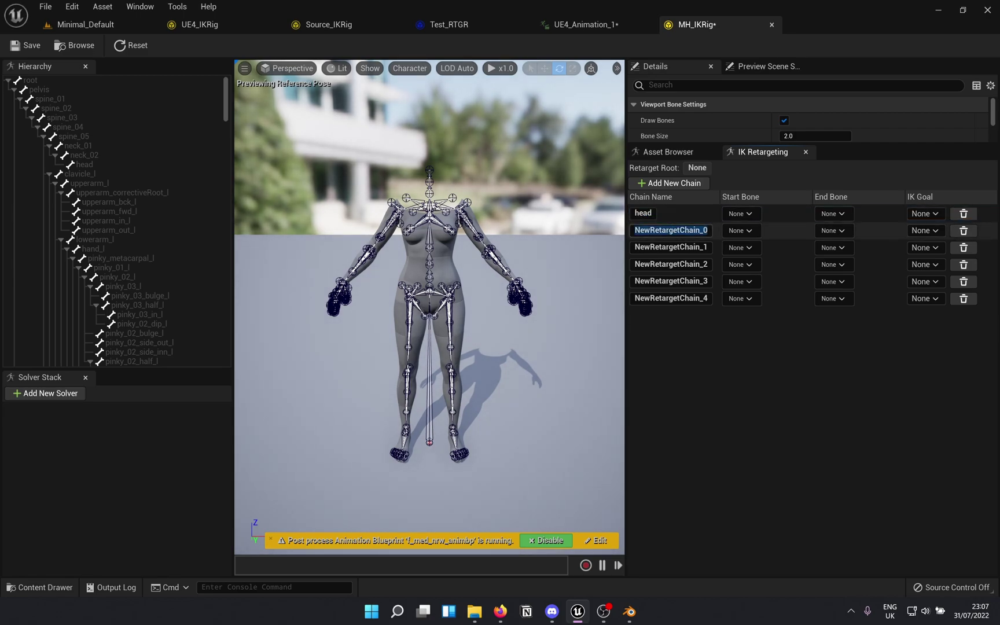
double_click(678, 230)
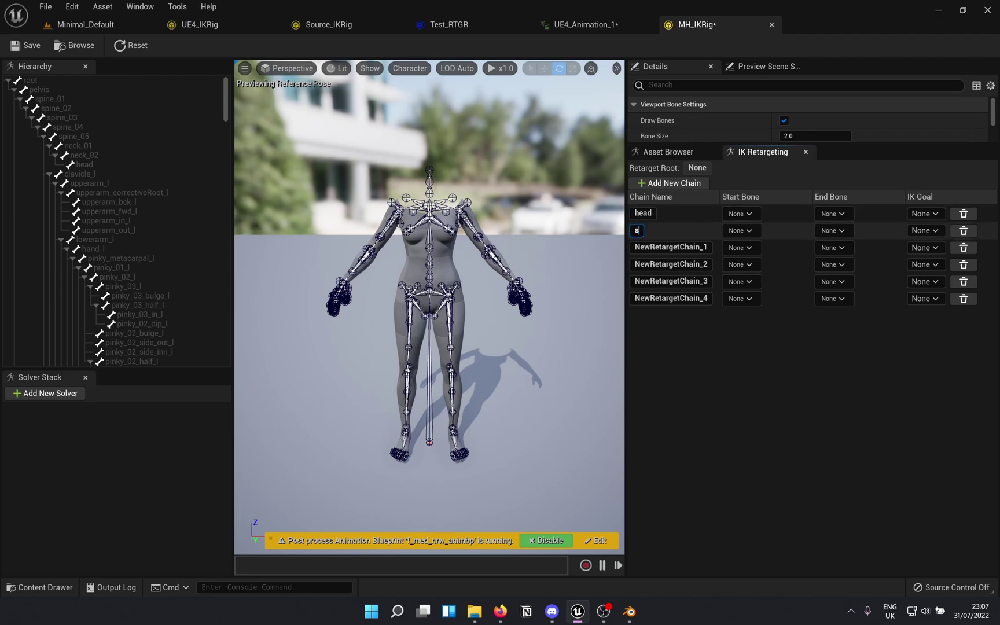
left_click(671, 247)
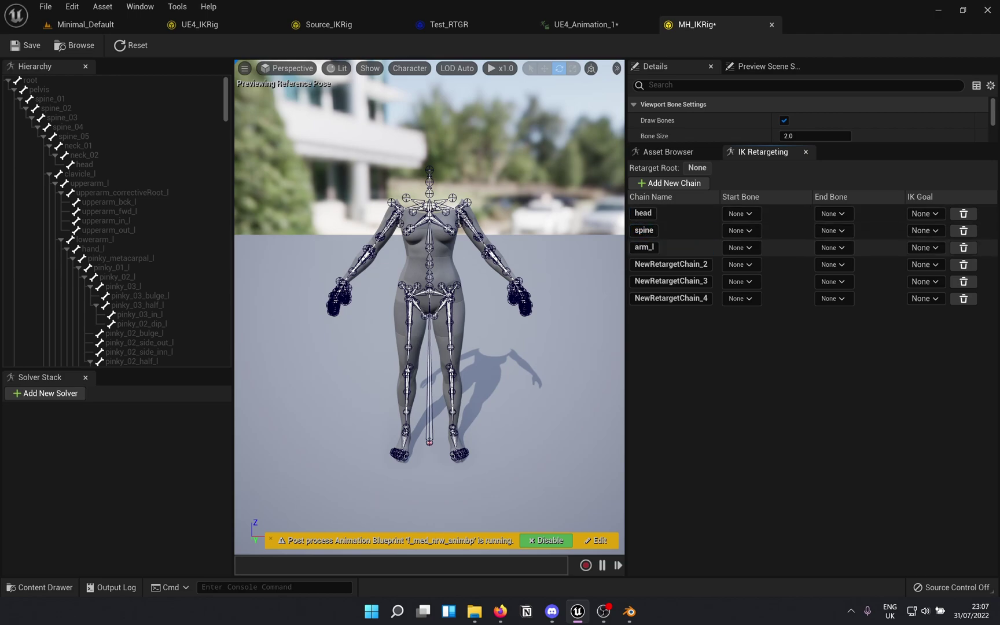
left_click(671, 282)
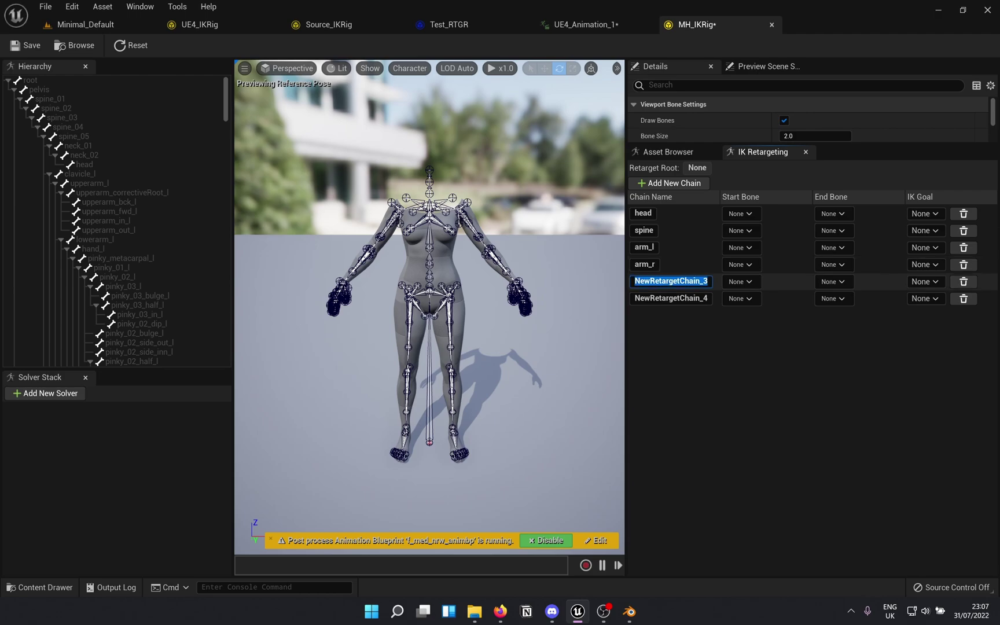
left_click(695, 298)
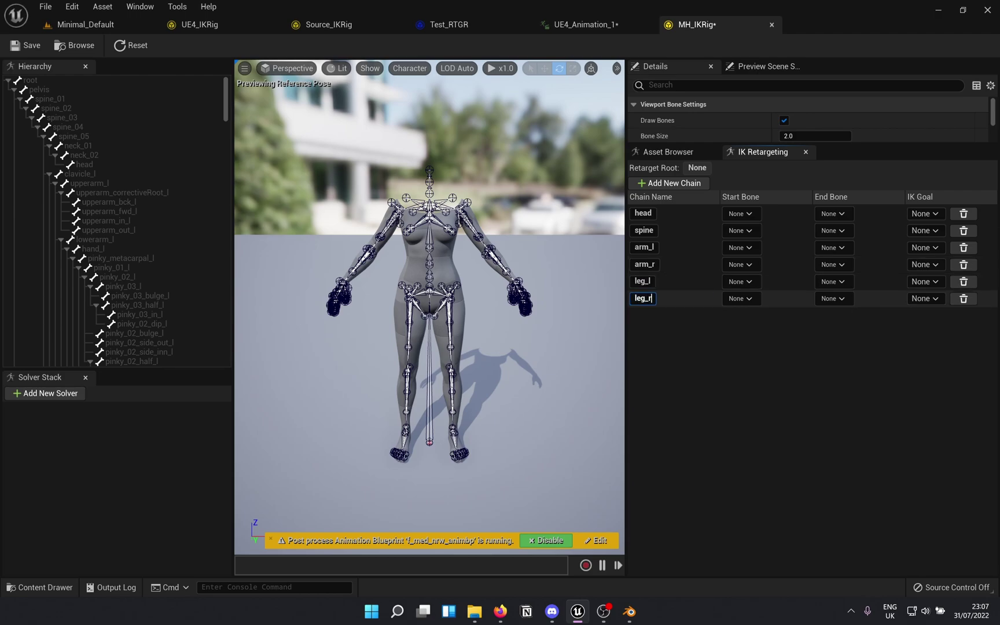
key("Return")
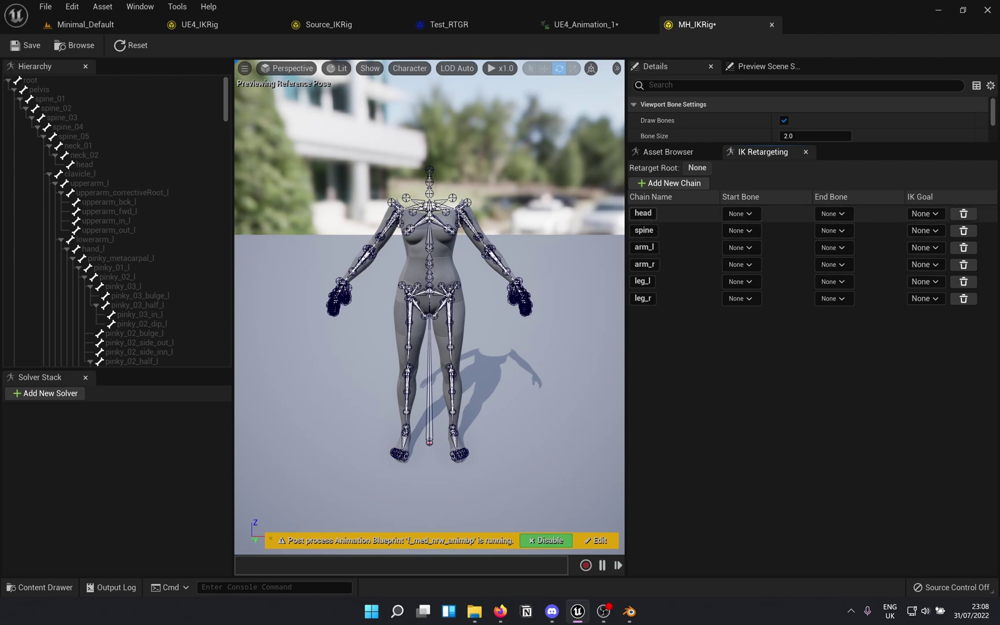
Set the head chain to run from neck_01 to head and the spine chain from spine_01 to spine_05.
left_click(742, 213)
left_click(839, 319)
left_click(833, 215)
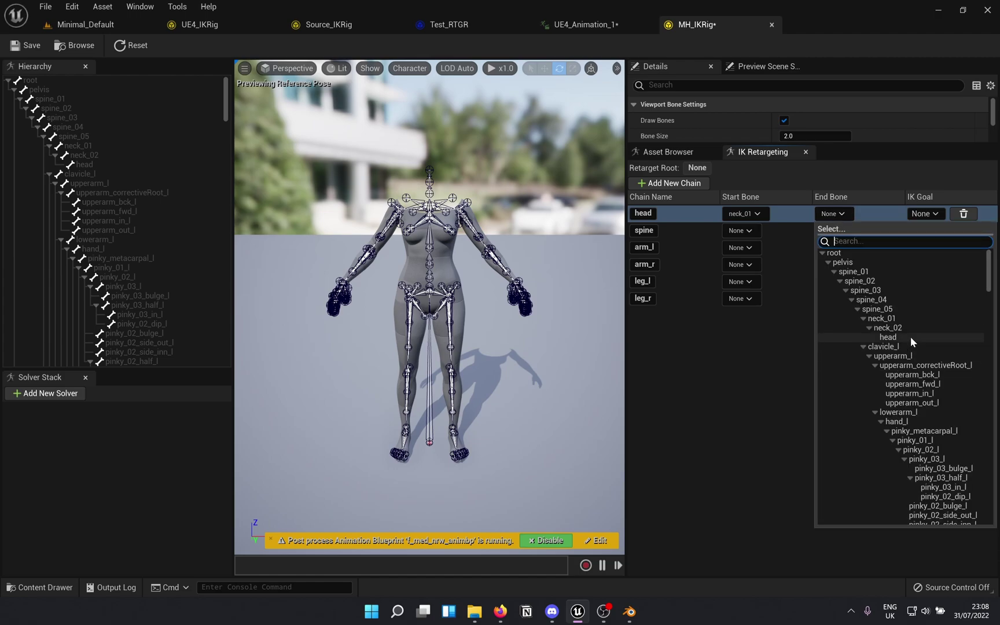
left_click(910, 335)
left_click(750, 232)
left_click(760, 288)
left_click(823, 232)
left_click(899, 324)
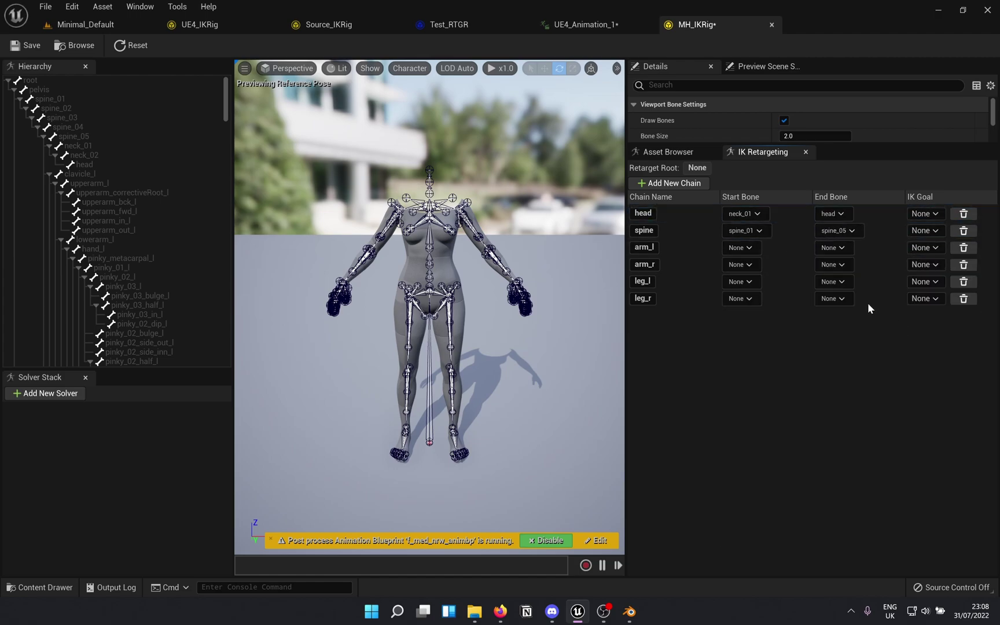
Set the arm_l chain to run from clavicle_l to hand_l and the arm_r chain from clavicle_r to hand_r.
left_click(741, 247)
left_click(791, 380)
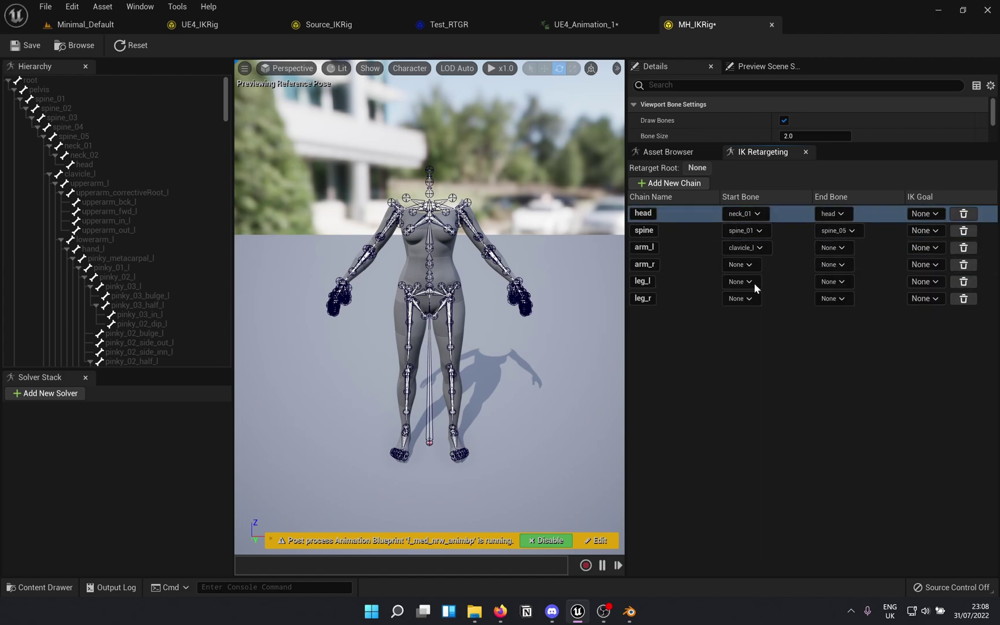
left_click(833, 248)
left_click(919, 454)
left_click(745, 265)
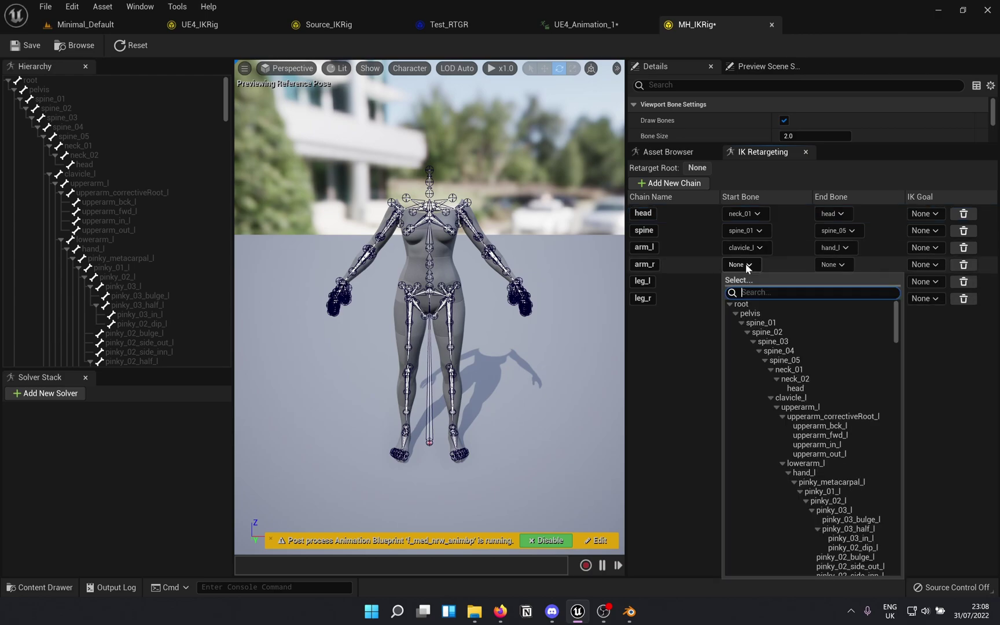
left_click(783, 400)
left_click(834, 265)
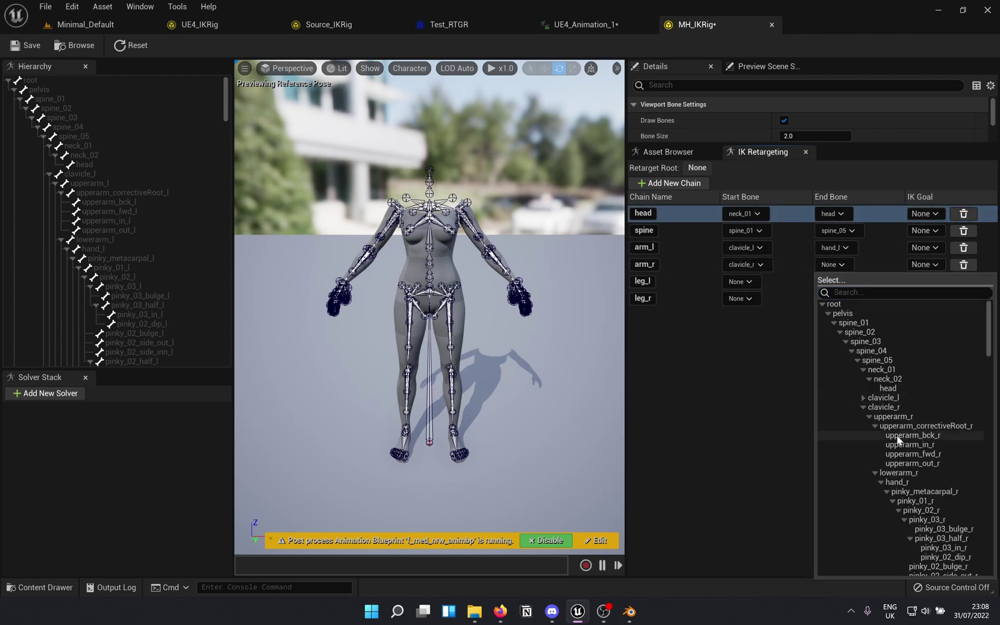
left_click(920, 484)
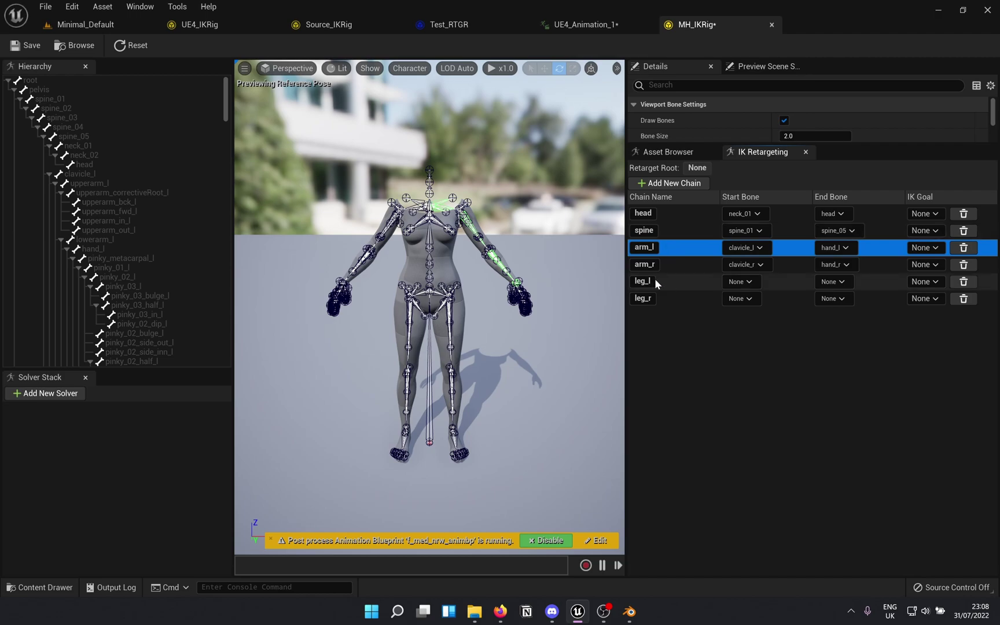
Set the leg_l chain's start bone to thigh_l and its end bone to ball_l.
left_click(741, 281)
left_click(742, 339)
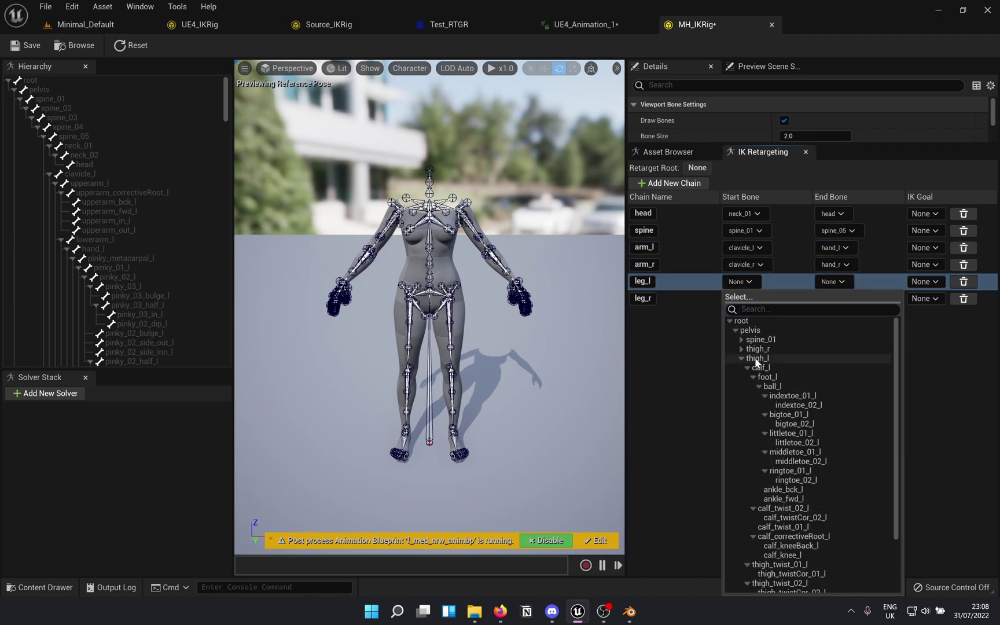
left_click(758, 357)
left_click(832, 282)
left_click(833, 341)
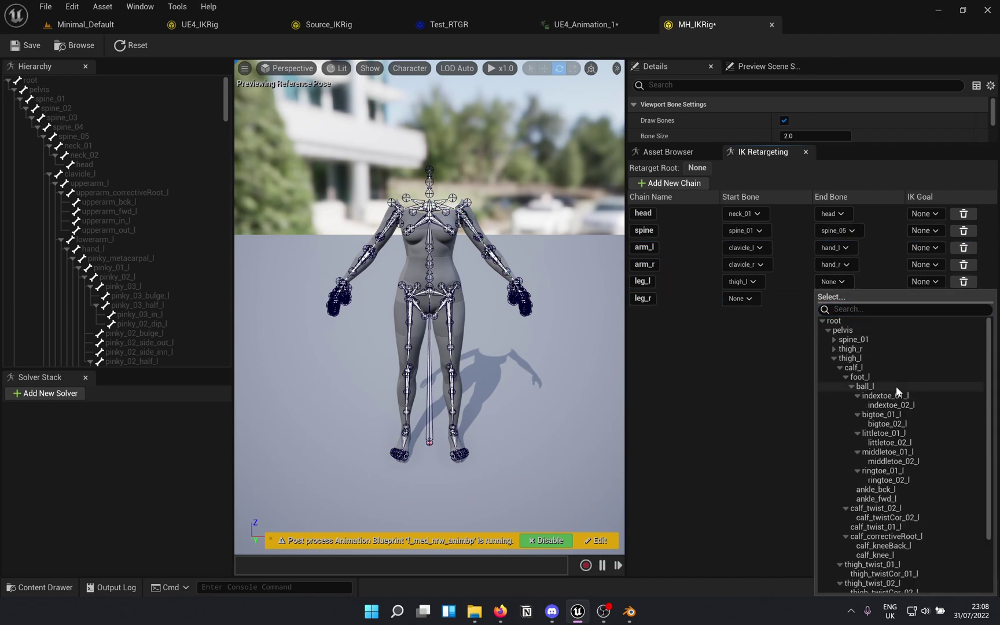
left_click(898, 388)
Set the leg_r chain's start bone to thigh_r and its end bone to ball_r.
left_click(731, 300)
left_click(782, 340)
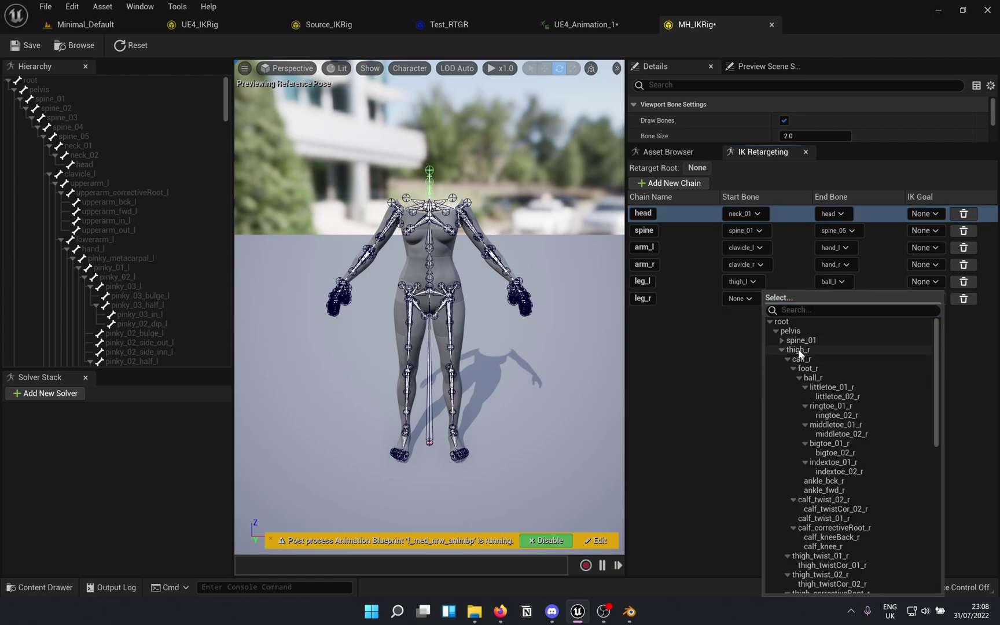
left_click(797, 349)
left_click(833, 298)
left_click(651, 340)
left_click(686, 378)
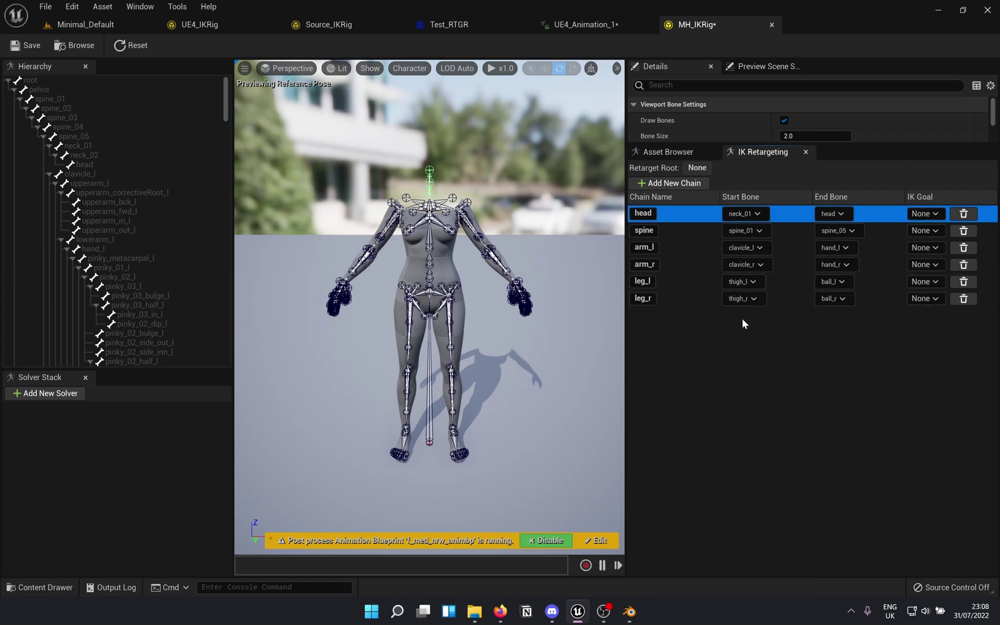
Set the pelvis bone as the retarget root, and save MH_IKRig and UE4_Animation_1.
right_click(45, 90)
left_click(105, 266)
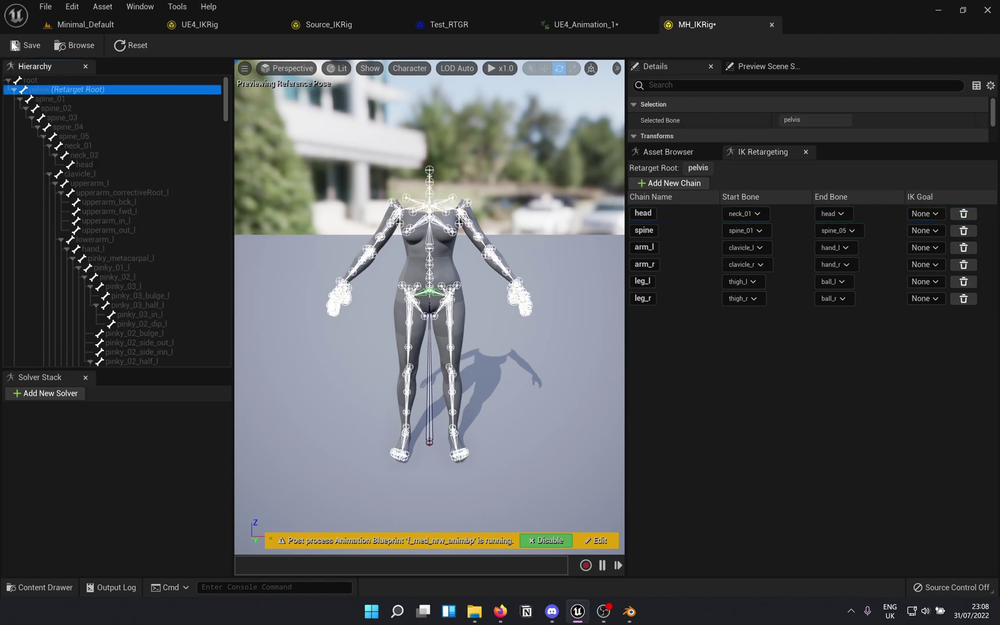
left_click(585, 24)
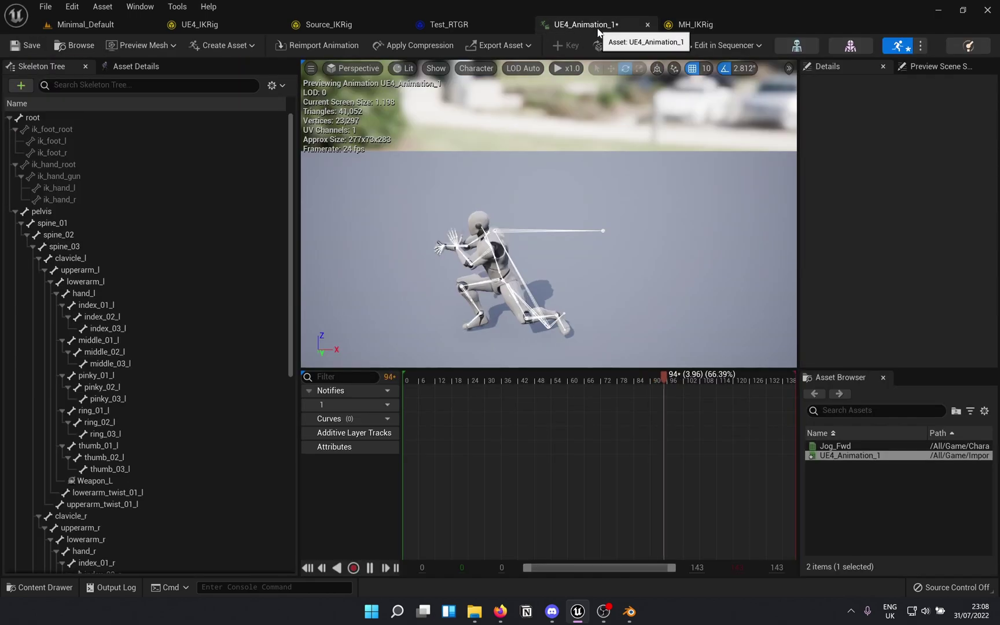
left_click(31, 46)
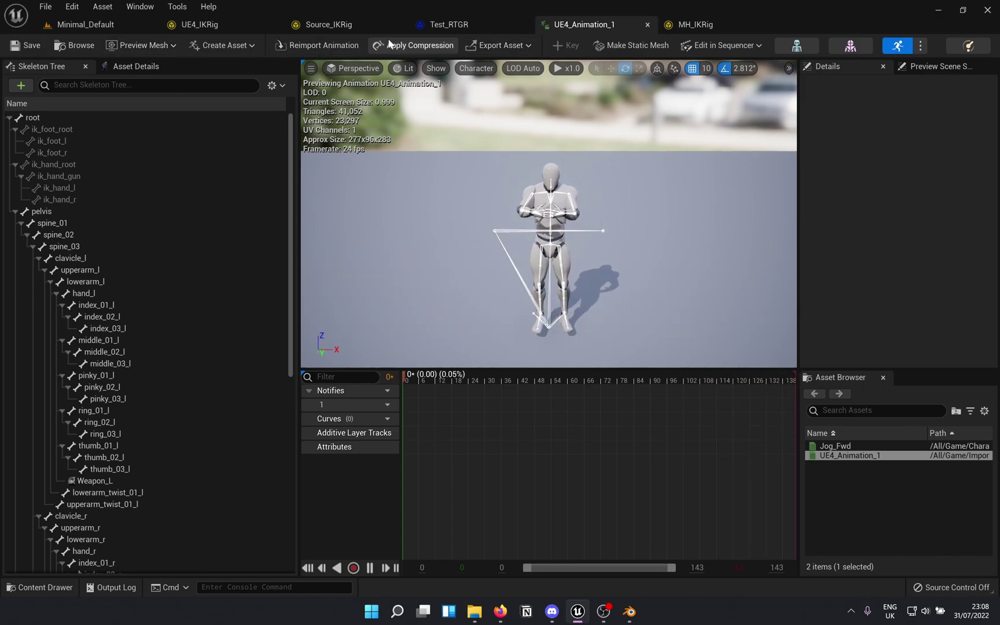
Create an IK Retargeter in the Imports folder with Source_IKRig as its source, and name it Test_MH_RTGR.
left_click(498, 46)
left_click(467, 28)
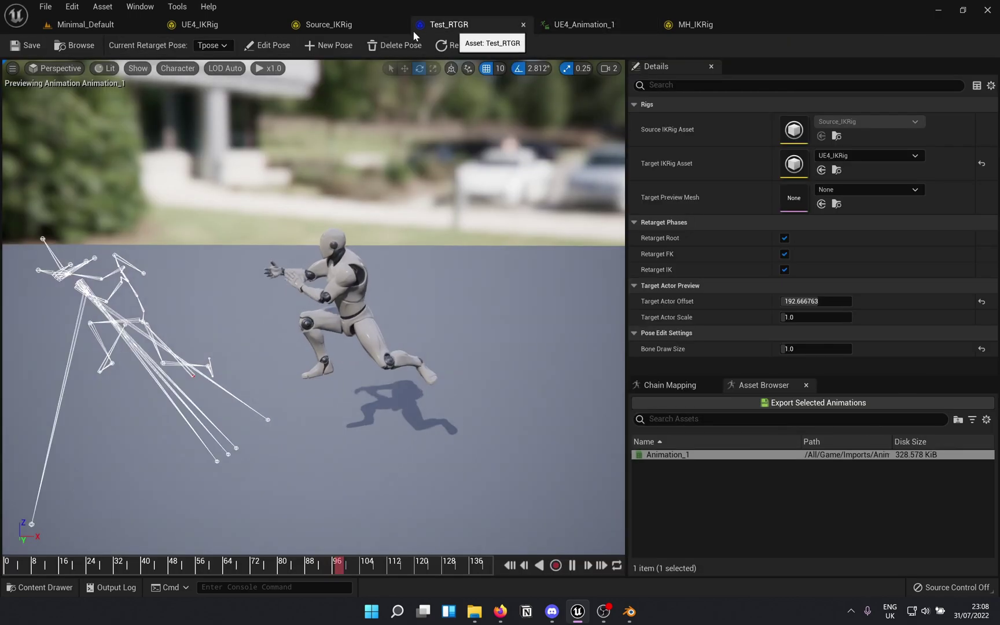
left_click(98, 28)
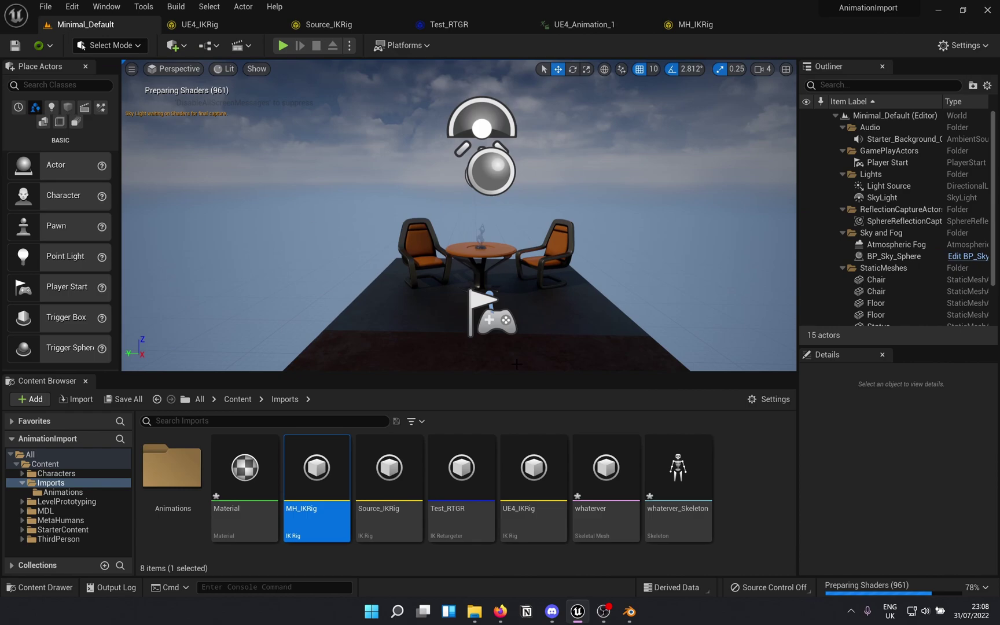
right_click(722, 492)
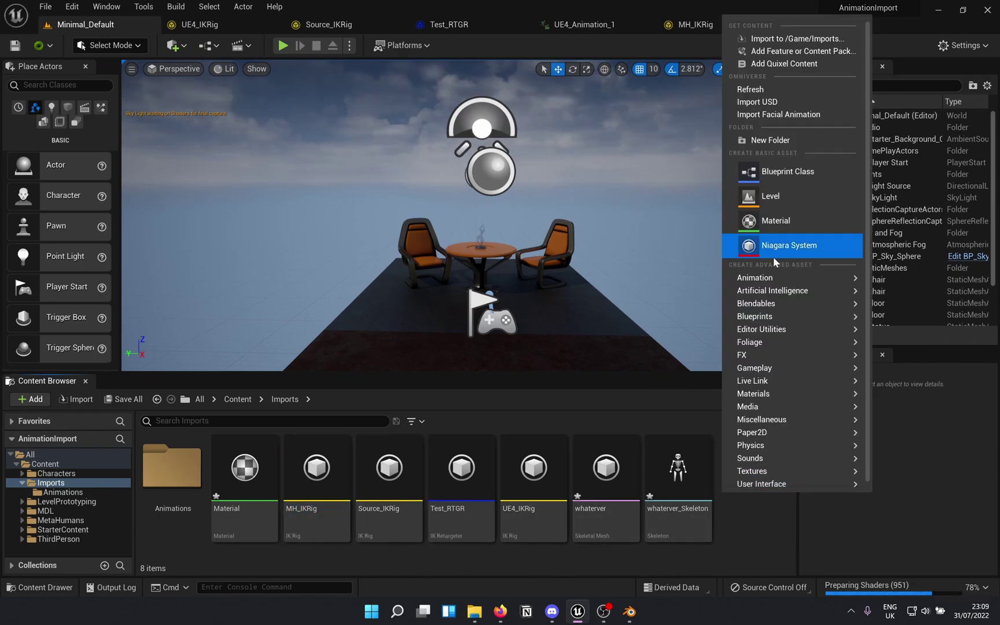
mouse_move(777, 278)
left_click(630, 480)
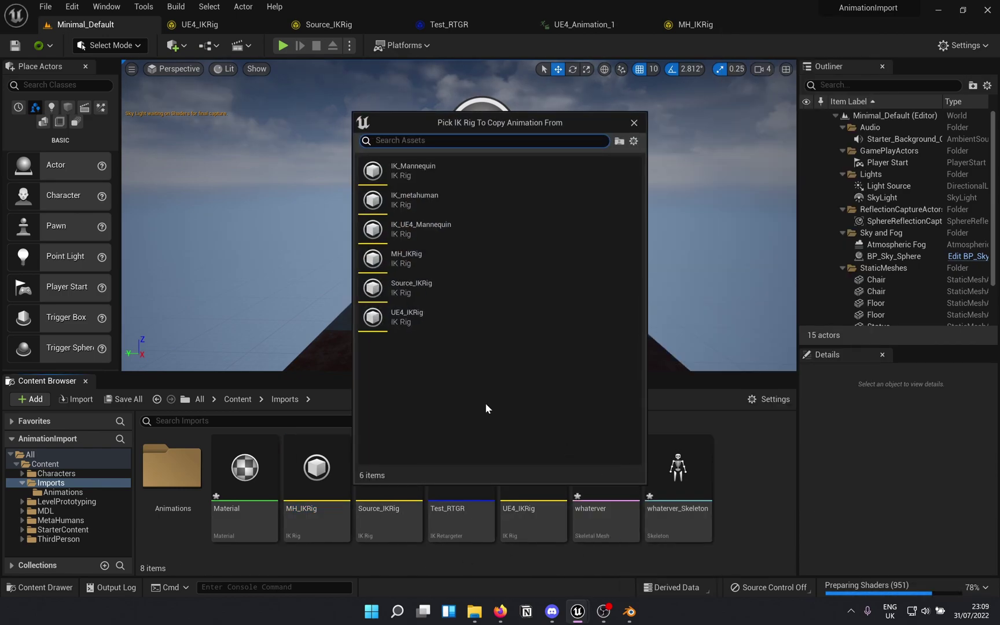
left_click(405, 288)
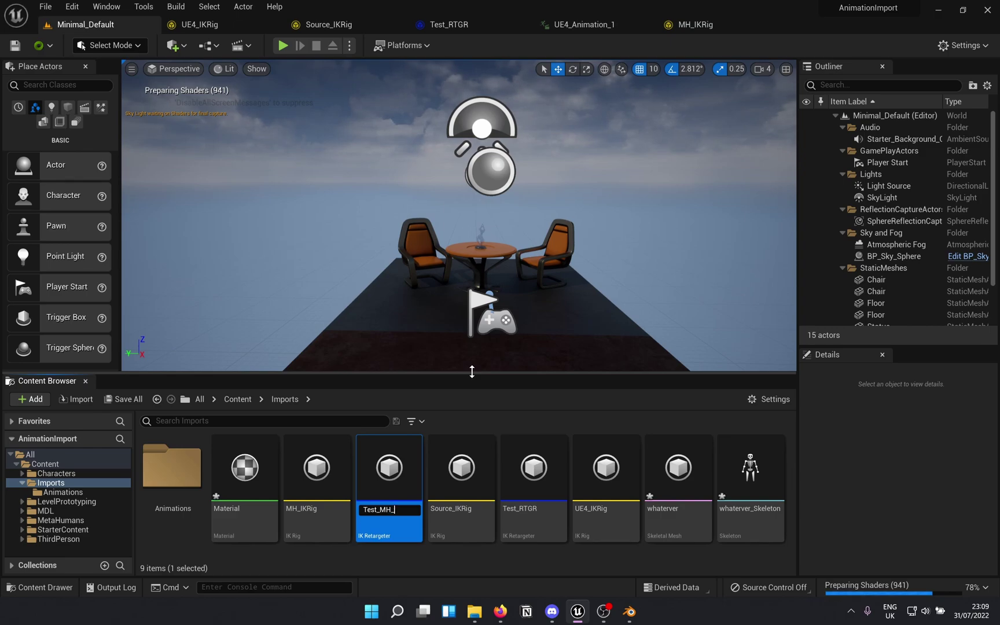
key("Return")
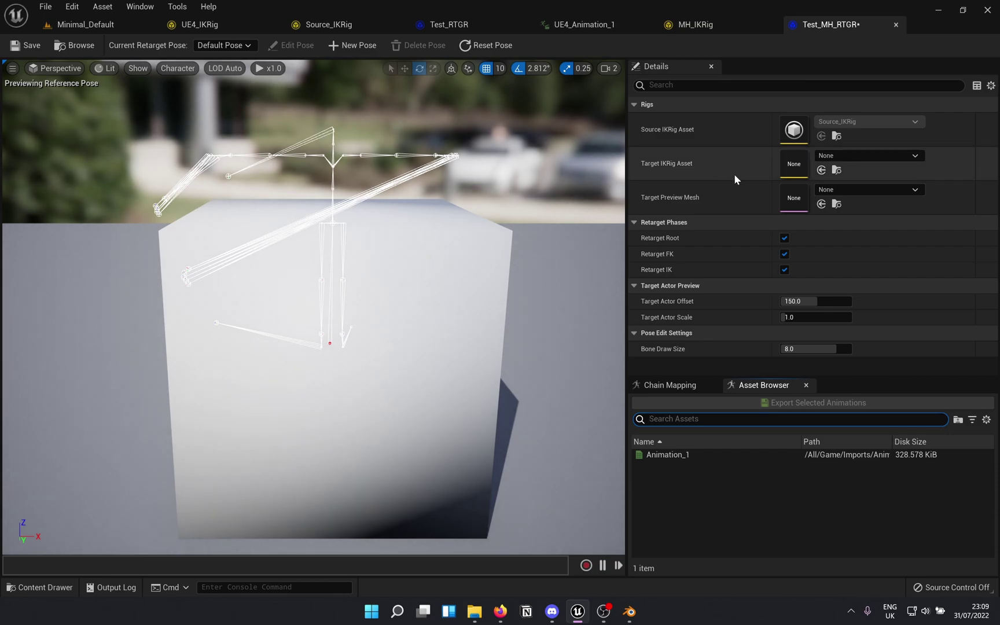
Open Test_MH_RTGR and set its target IK Rig to MH_IKRig.
left_click(880, 155)
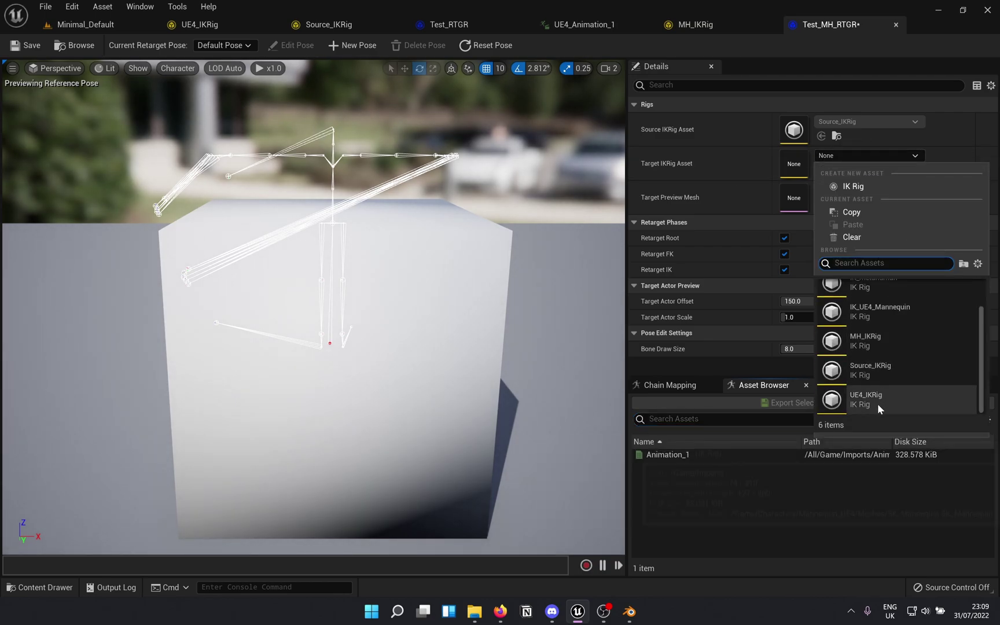
left_click(877, 343)
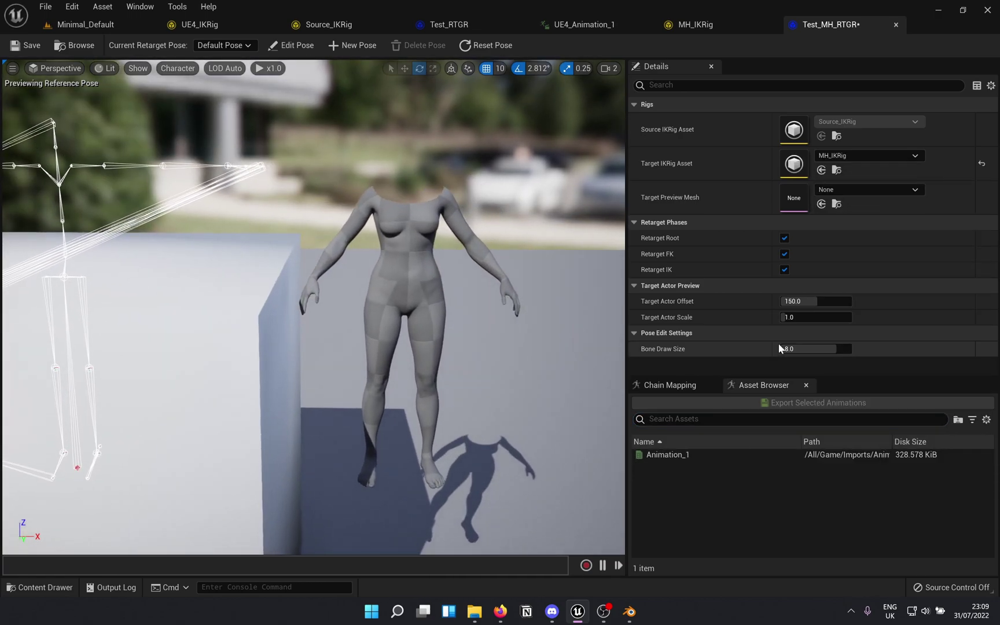
Increase the target actor offset to about 192.67 so the MetaHuman body stands farther from the source skeleton.
left_click_drag(805, 301, 833, 300)
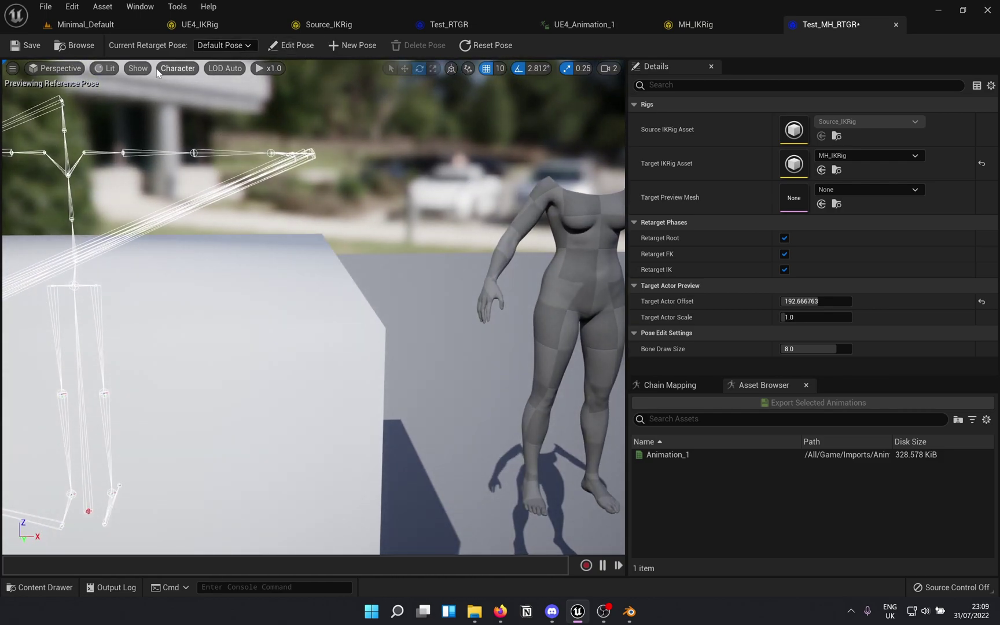
left_click(172, 68)
mouse_move(218, 101)
left_click(272, 182)
right_click_drag(393, 196, 324, 196)
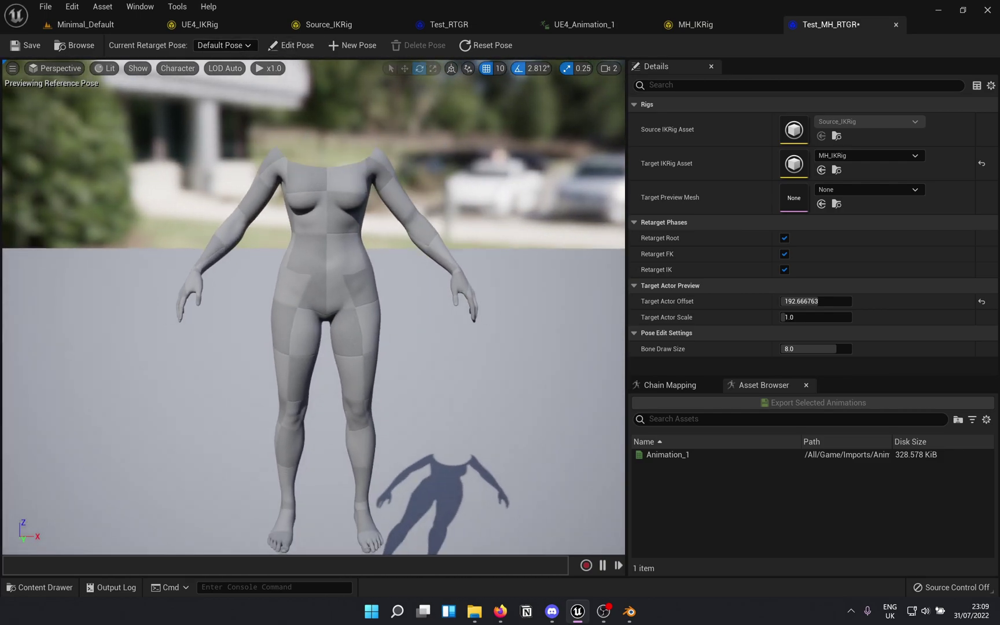
Create a new retarget pose named TPose and turn on pose editing.
left_click(351, 46)
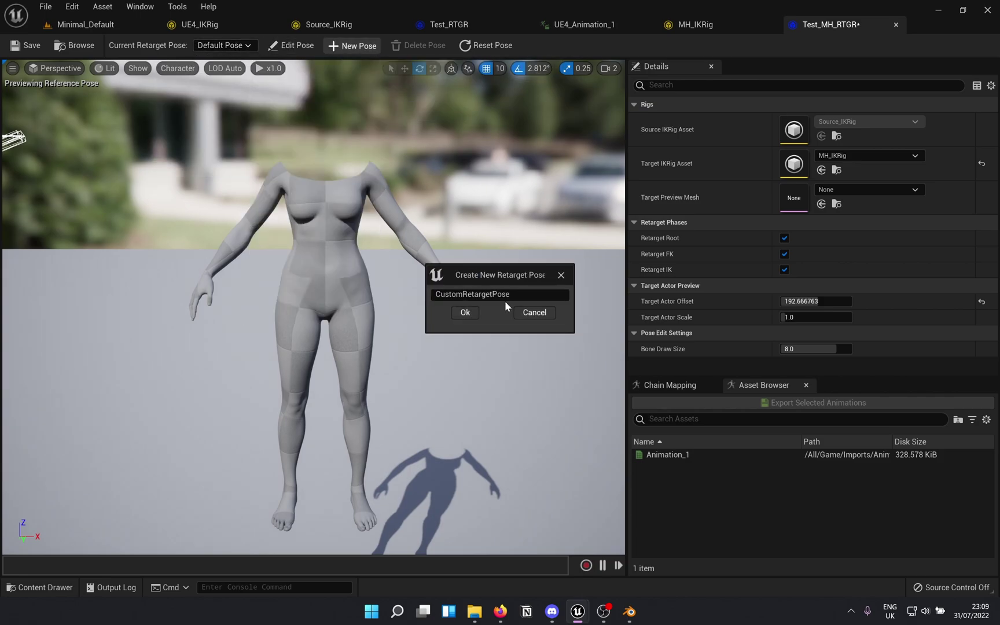
type("TPose")
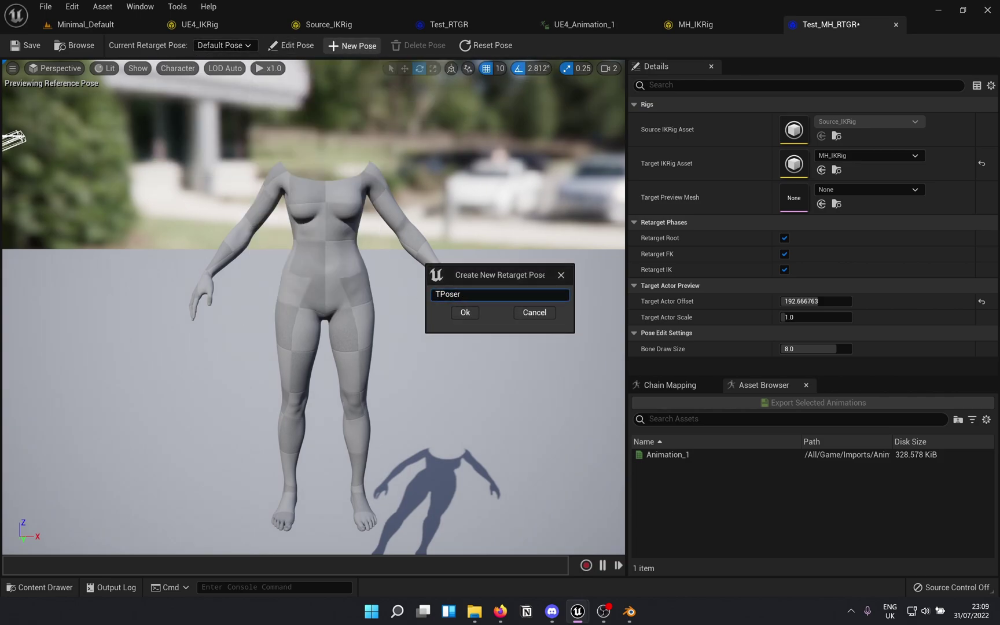
left_click(464, 312)
left_click(261, 50)
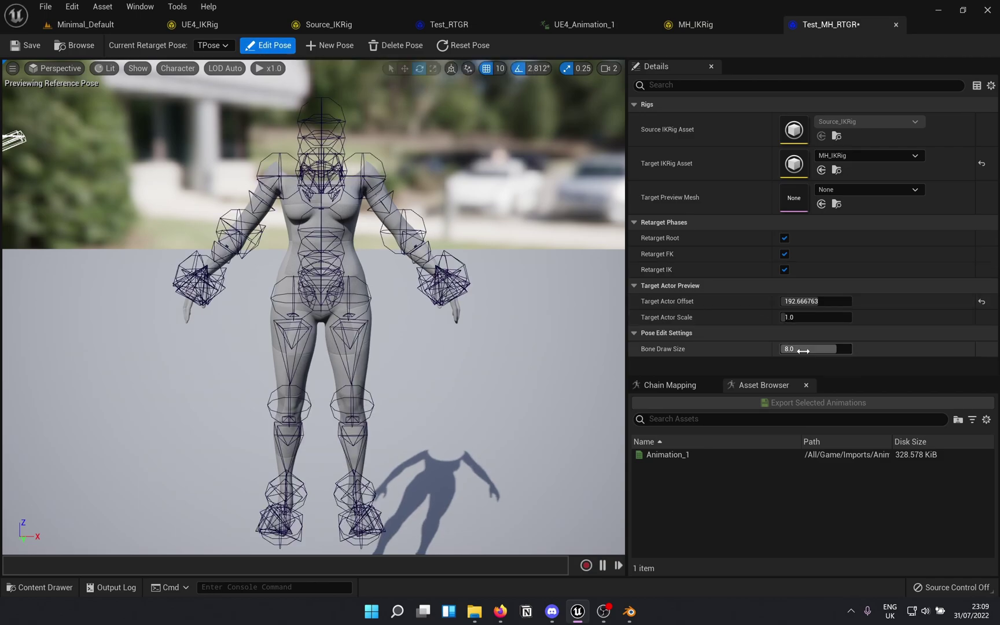
Set the bone draw size in the pose edit settings to 1.0.
left_click(811, 348)
type("1")
key("Return")
In the Right view, rotate both upper arm bones of the MetaHuman body until the arms are horizontal.
left_click(55, 68)
left_click(64, 166)
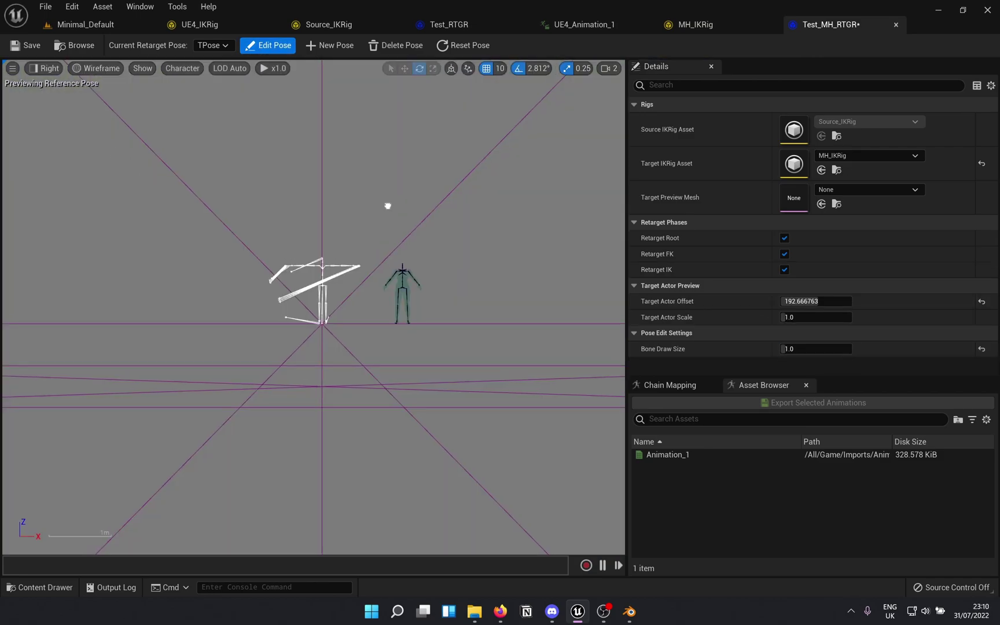
scroll(330, 218, "up", 8)
scroll(339, 218, "up", 3)
left_click(422, 277)
scroll(278, 239, "down", 3)
left_click_drag(389, 216, 339, 223)
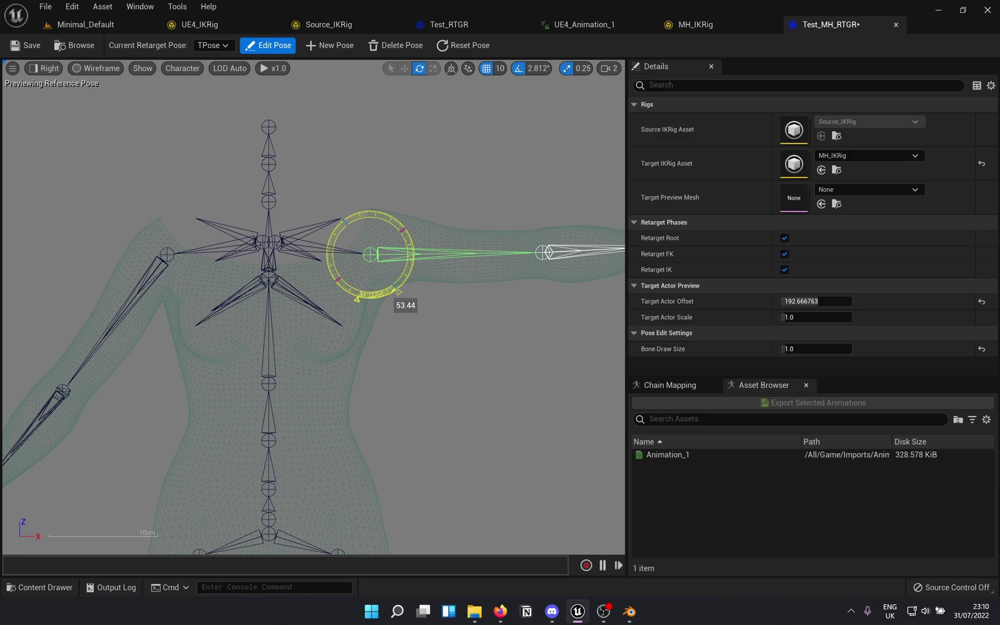
left_click(166, 250)
left_click_drag(177, 211, 191, 221)
Rotate the left hand by about 17 degrees to line up with the forearm, and level the right hand likewise.
right_click_drag(453, 326, 323, 333)
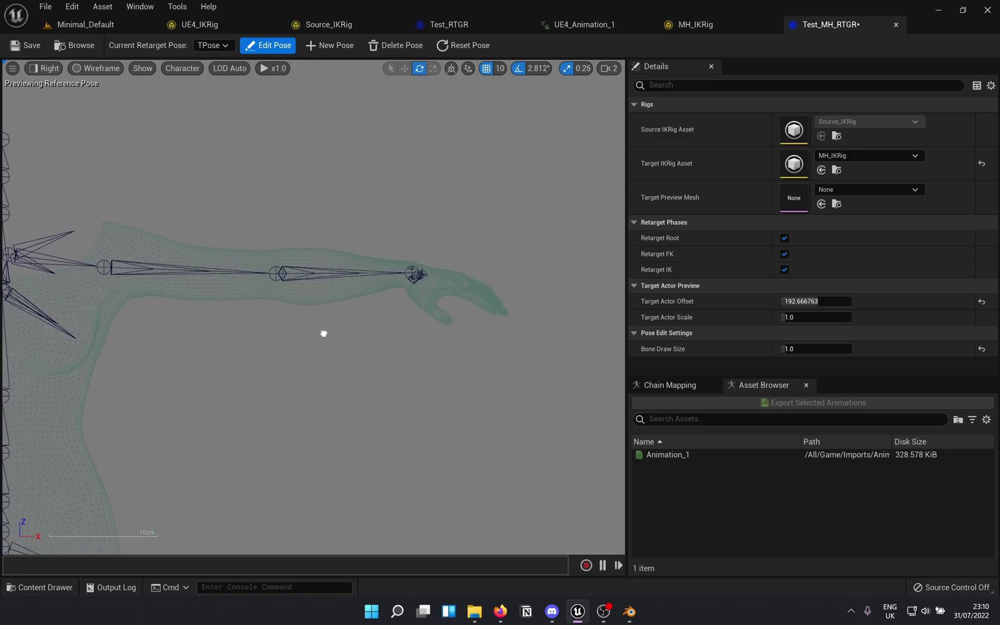
scroll(402, 261, "up", 4)
left_click_drag(396, 277, 440, 283)
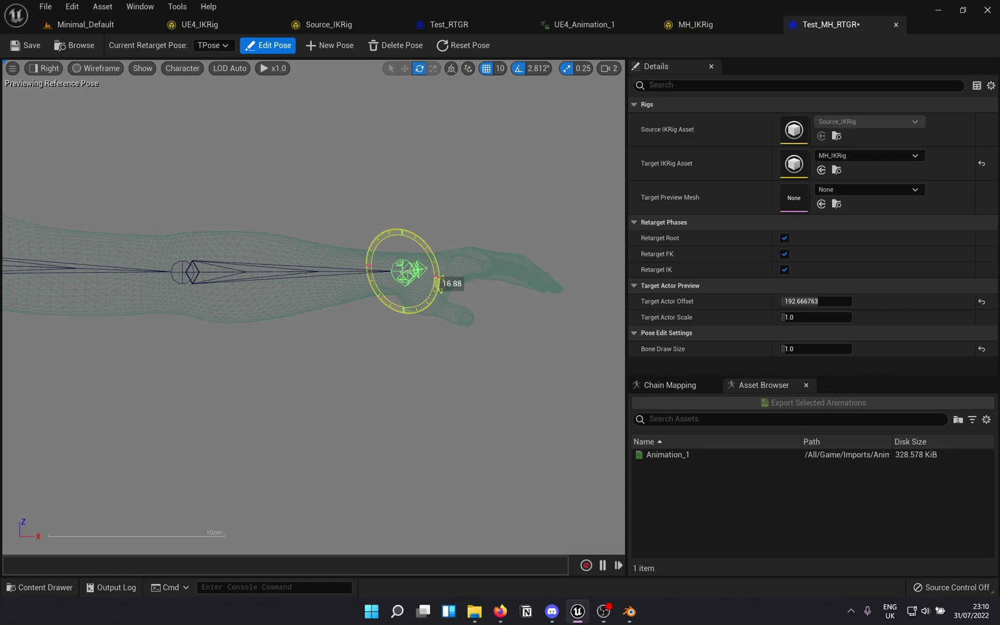
scroll(317, 341, "down", 2)
right_click_drag(317, 341, 511, 334)
right_click_drag(239, 364, 579, 352)
right_click_drag(136, 355, 283, 351)
left_click(120, 272)
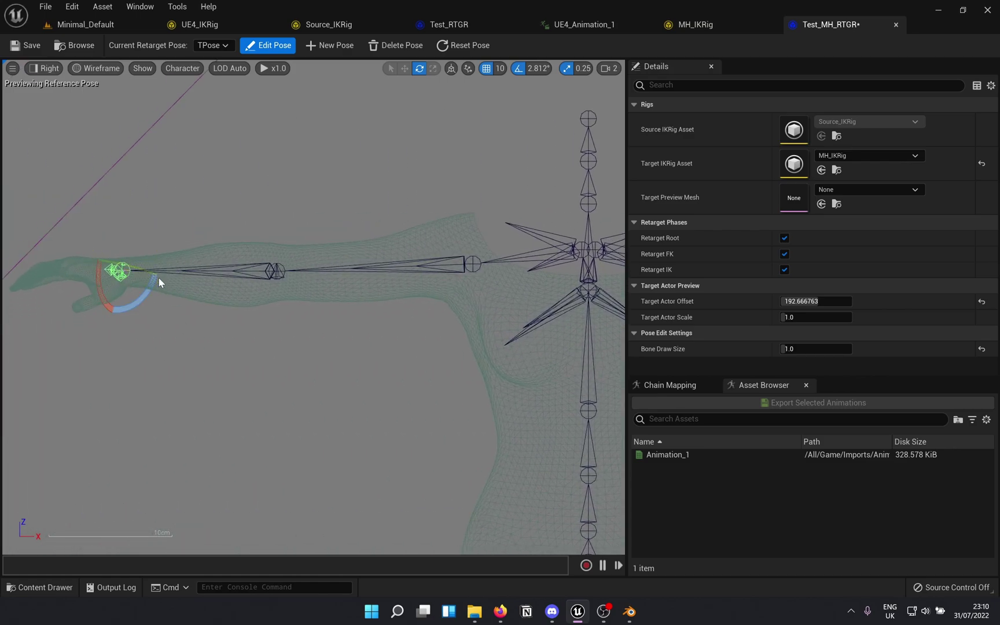
Rotate both thigh bones so that the legs point straight down.
scroll(383, 390, "down", 5)
scroll(301, 339, "up", 4)
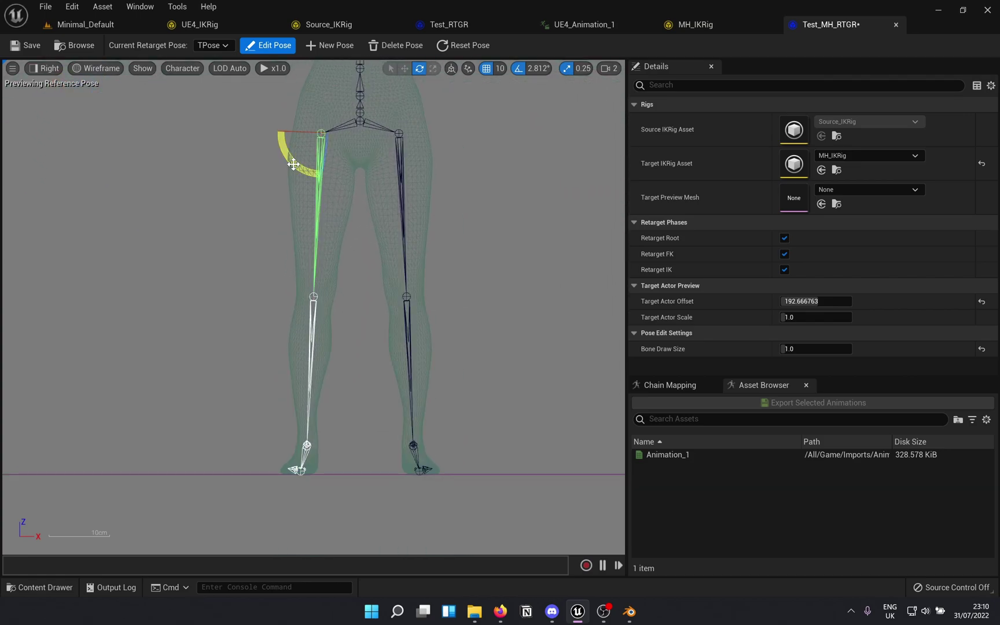
left_click_drag(293, 165, 306, 169)
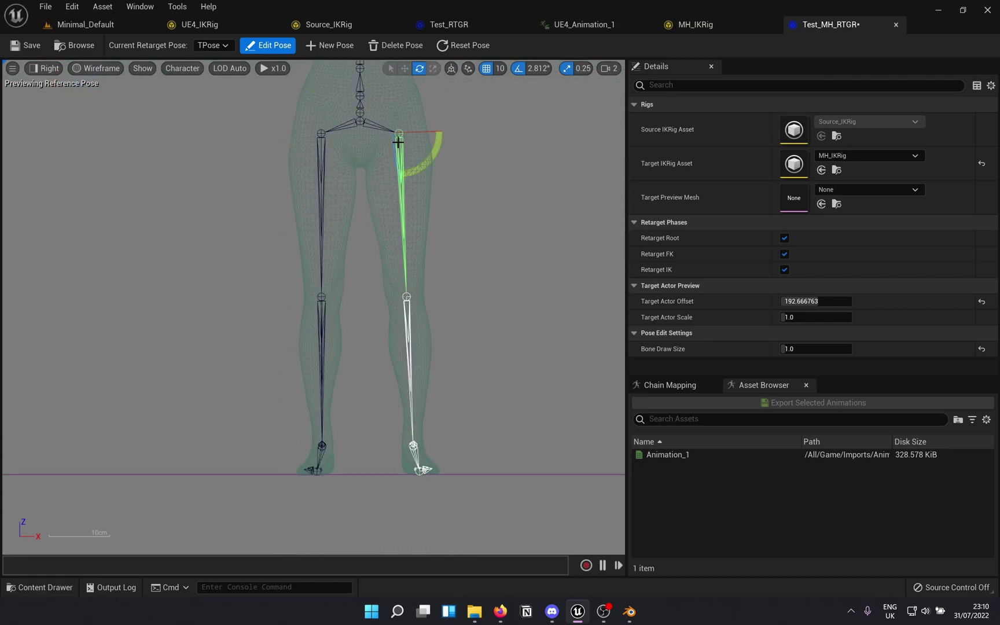
left_click_drag(430, 162, 424, 183)
In the Top view, rotate the right forearm by about -36.56 degrees to line up with its upper arm.
scroll(424, 183, "down", 3)
right_click_drag(475, 86, 421, 270)
scroll(256, 226, "up", 4)
right_click_drag(257, 225, 274, 315)
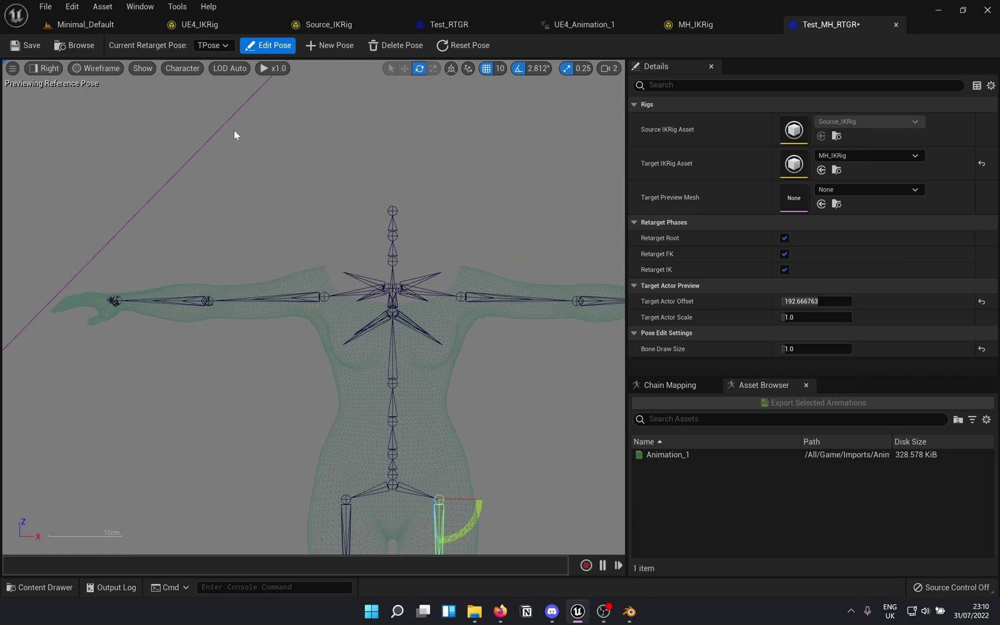
left_click(44, 67)
left_click(69, 110)
scroll(404, 319, "up", 6)
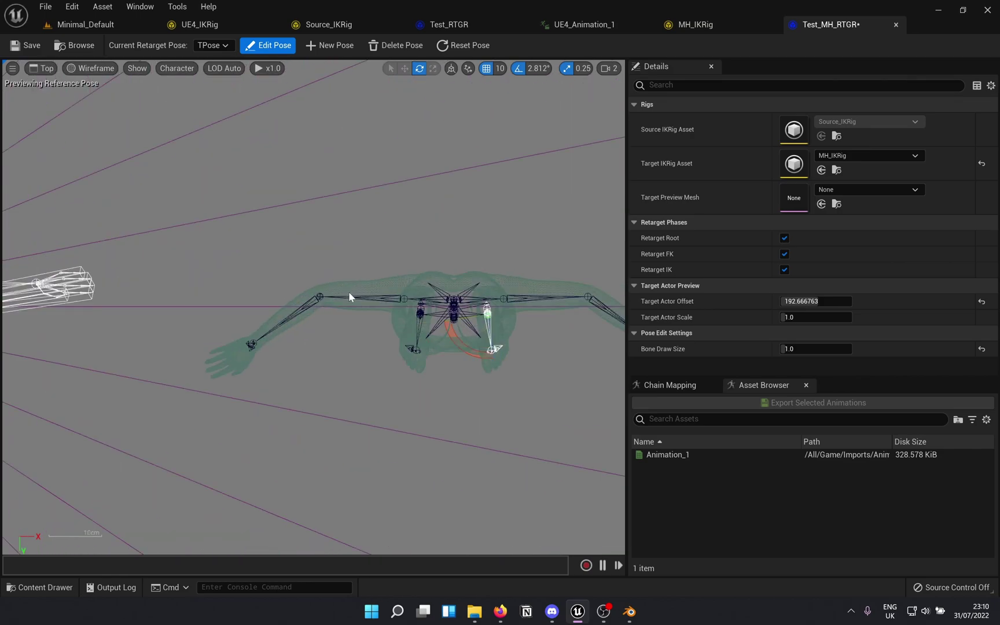
left_click(295, 328)
left_click_drag(295, 329, 264, 347)
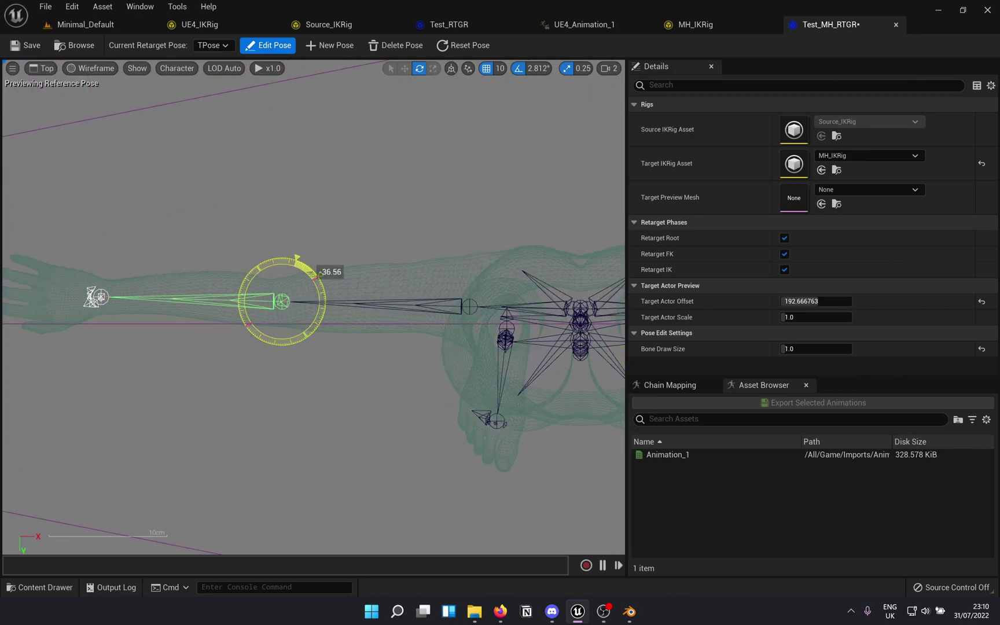
Rotate the left forearm by about -33.75 degrees to line up with its upper arm.
right_click_drag(526, 273, 421, 273)
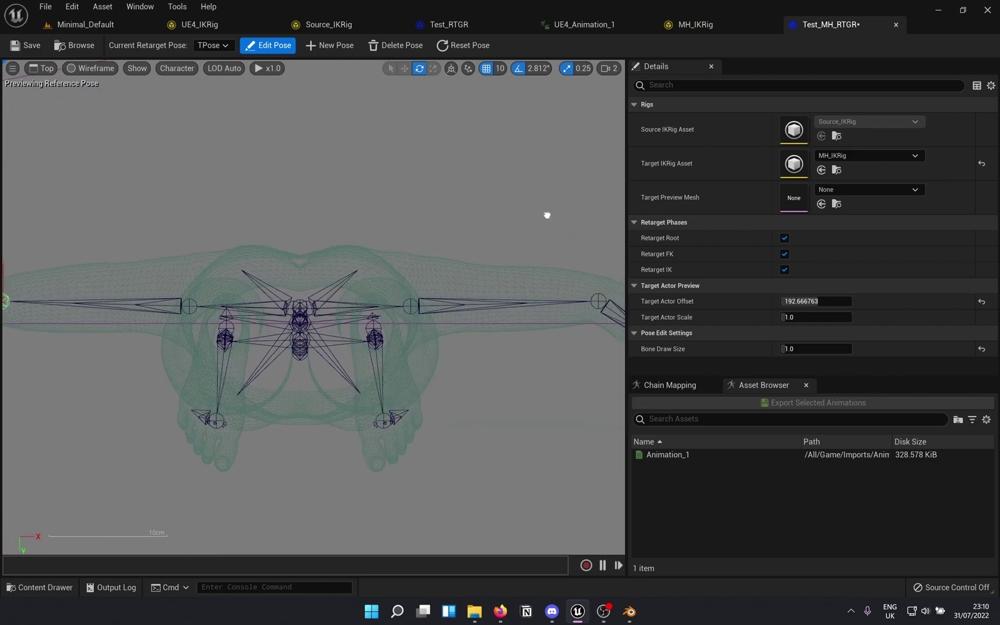
right_click_drag(586, 295, 383, 295)
left_click(383, 295)
left_click_drag(394, 265, 431, 293)
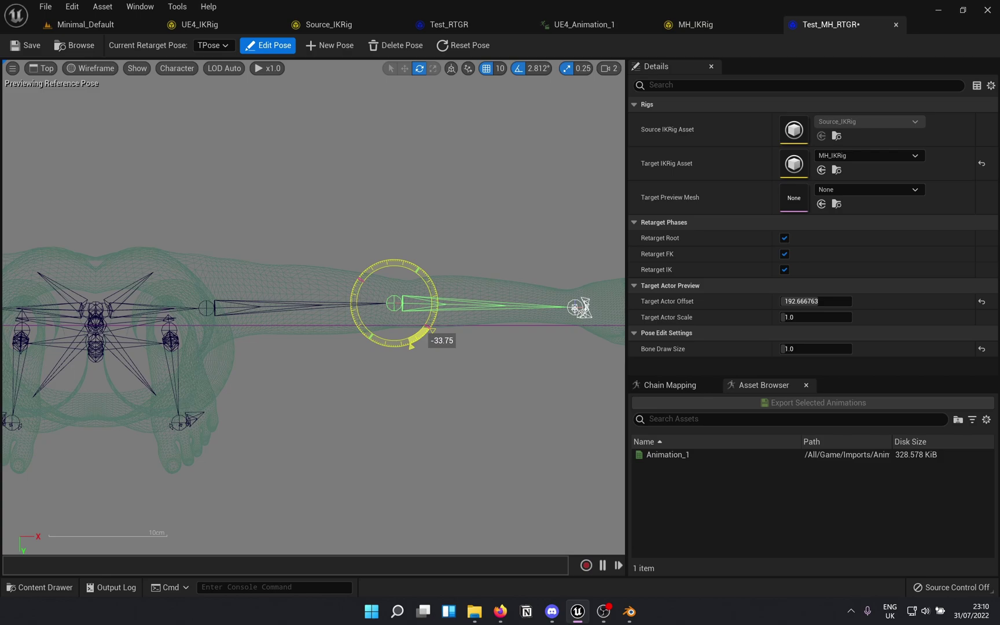
Roll the left hand by about -19.69 degrees and the right hand by about -14.06 degrees to flatten the palms.
right_click_drag(445, 244, 335, 230)
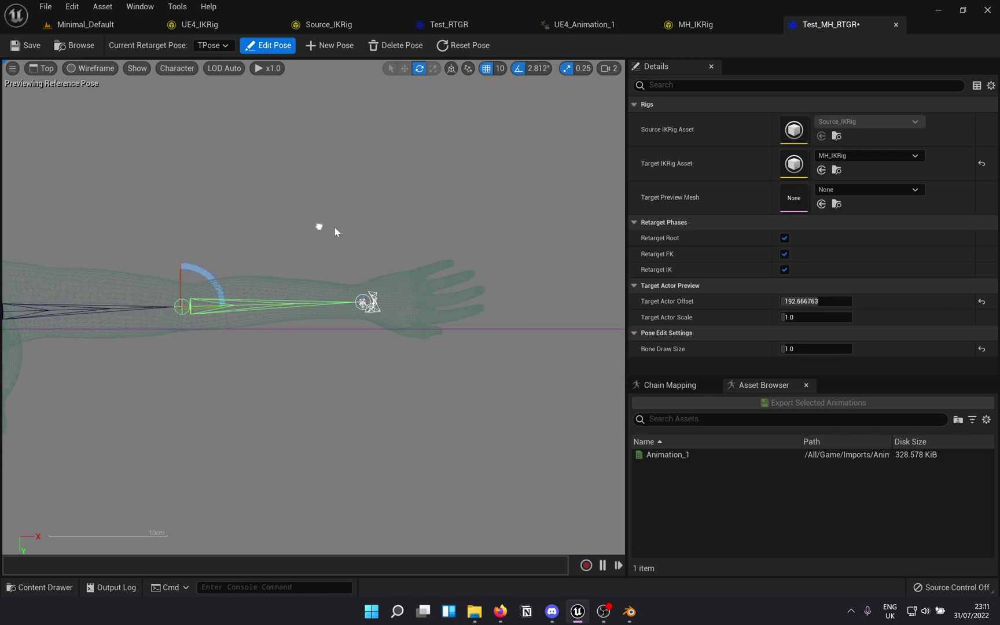
scroll(452, 231, "up", 3)
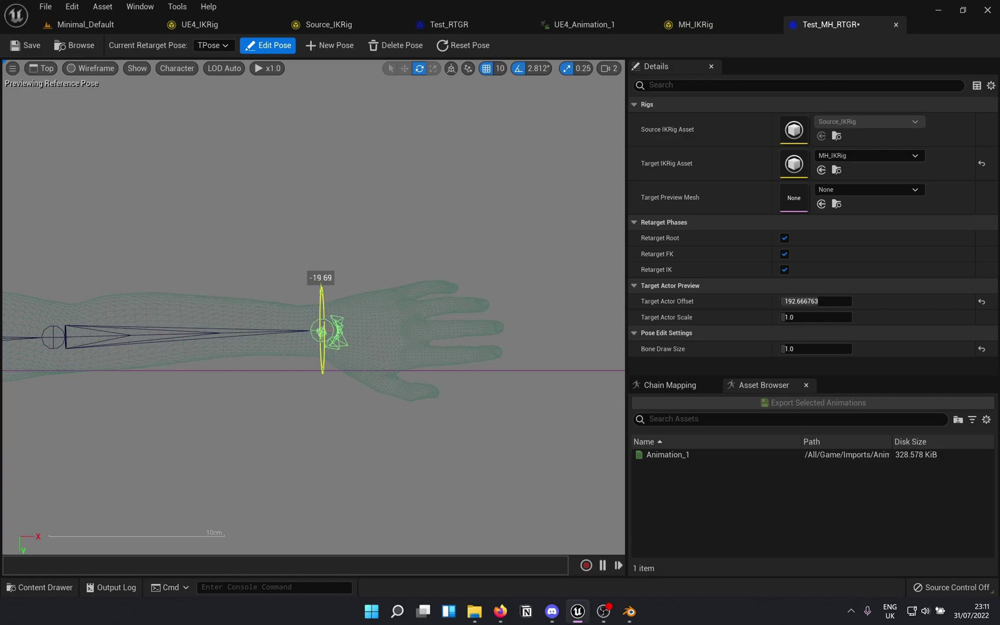
scroll(243, 376, "down", 6)
right_click_drag(226, 382, 520, 376)
right_click_drag(149, 383, 552, 380)
scroll(255, 329, "up", 6)
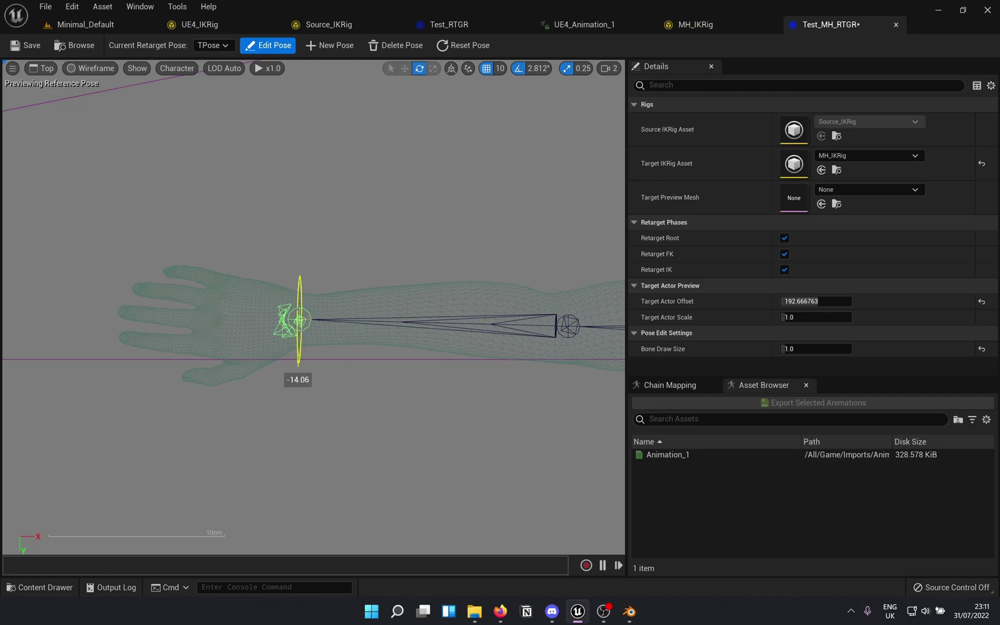
Return to the Perspective view and turn off pose editing.
scroll(347, 376, "down", 8)
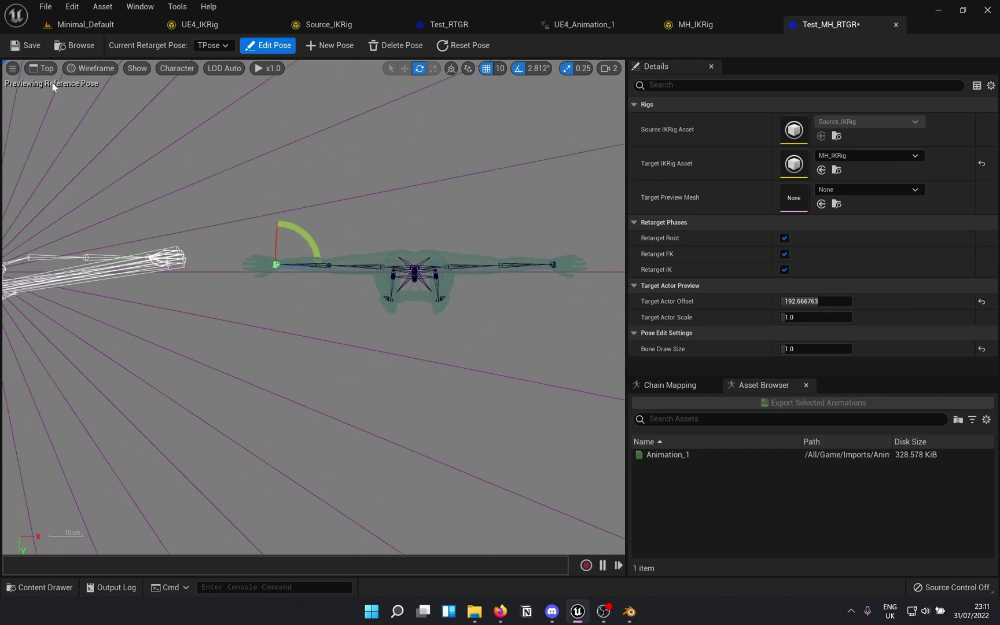
key("alt+g")
left_click(282, 53)
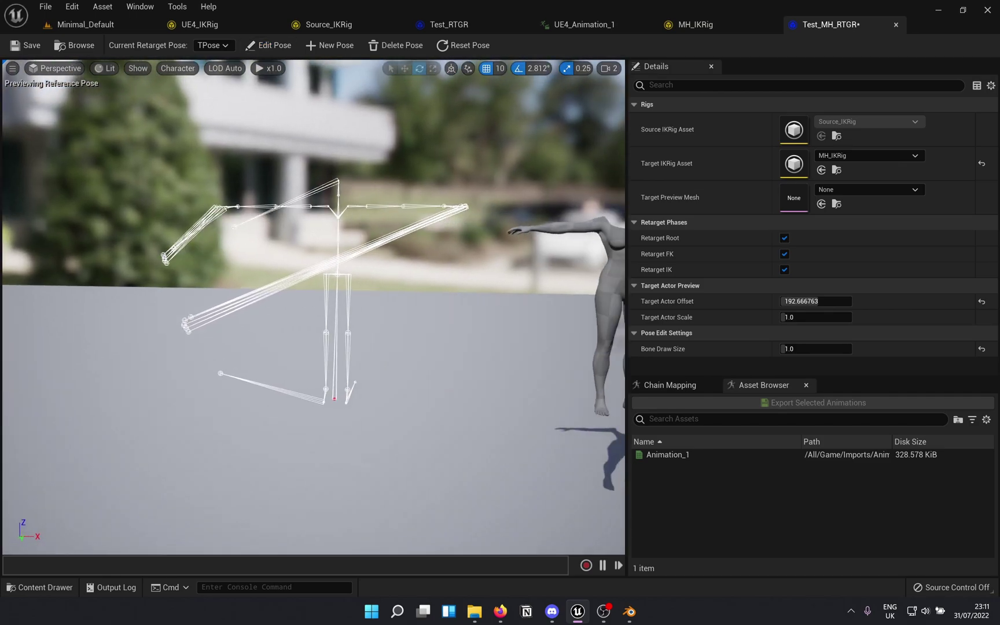
right_click_drag(526, 349, 526, 349)
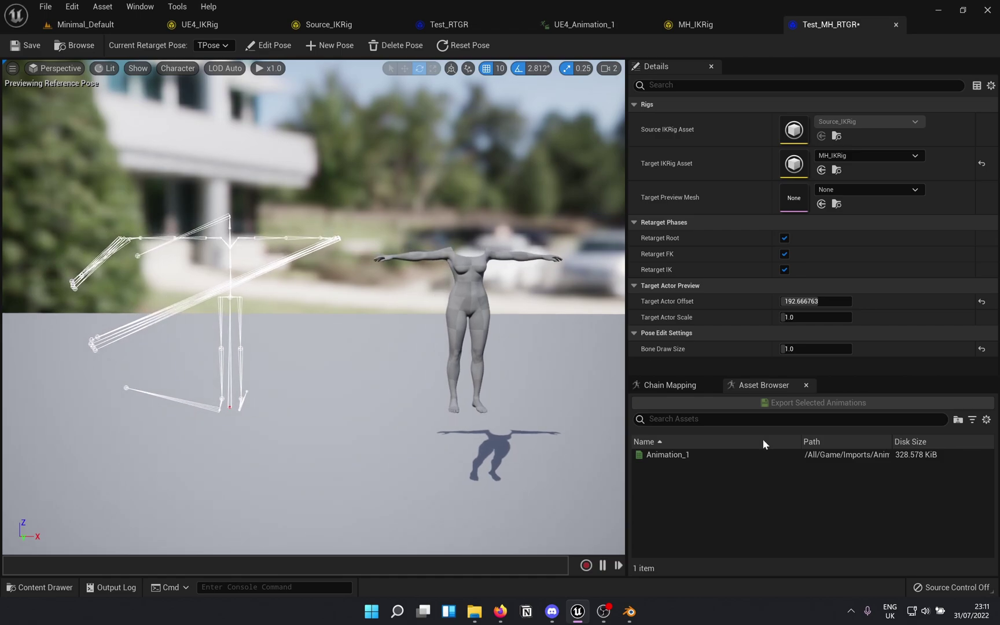
Preview Animation_1 on the MetaHuman body and save Test_MH_RTGR.
left_click(710, 454)
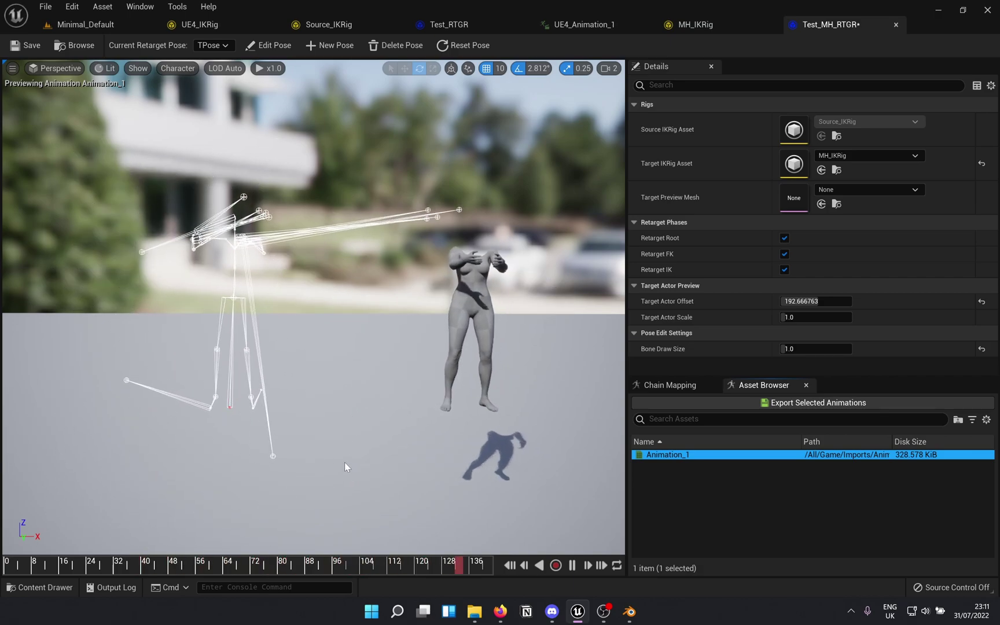
left_click(32, 46)
Start duplicating and retargeting Animation_1 from the Imports/Animations folder, with Test_MH_RTGR as the IK Retargeter.
left_click(105, 26)
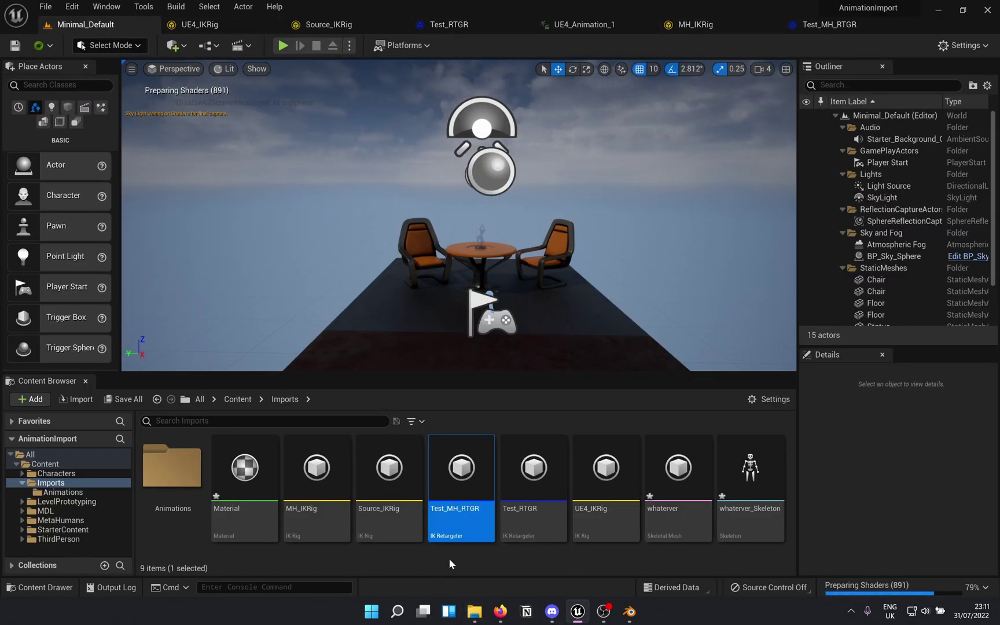
double_click(172, 468)
left_click(179, 477)
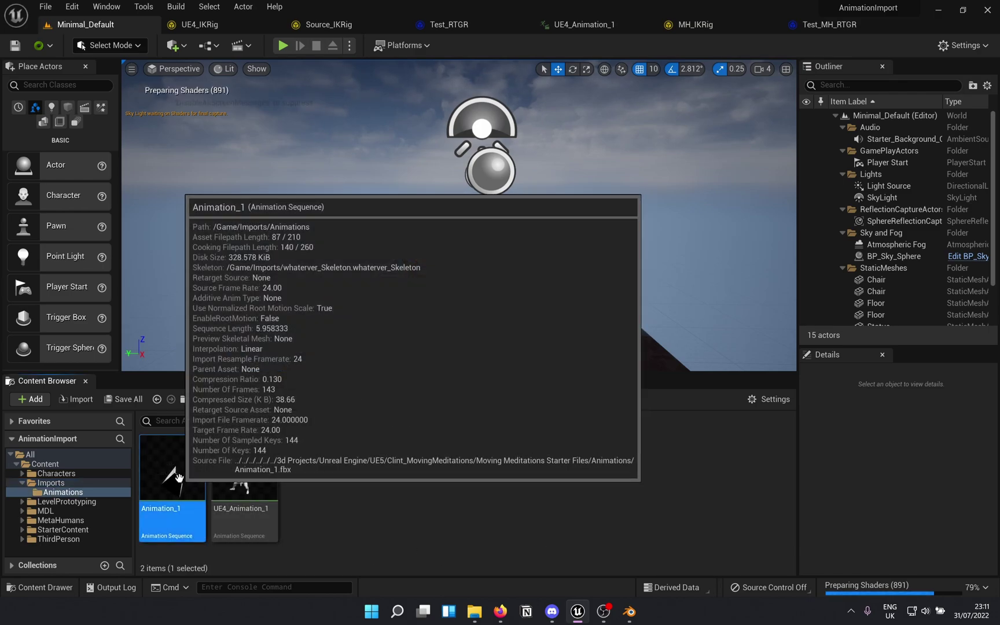
right_click(179, 478)
mouse_move(302, 126)
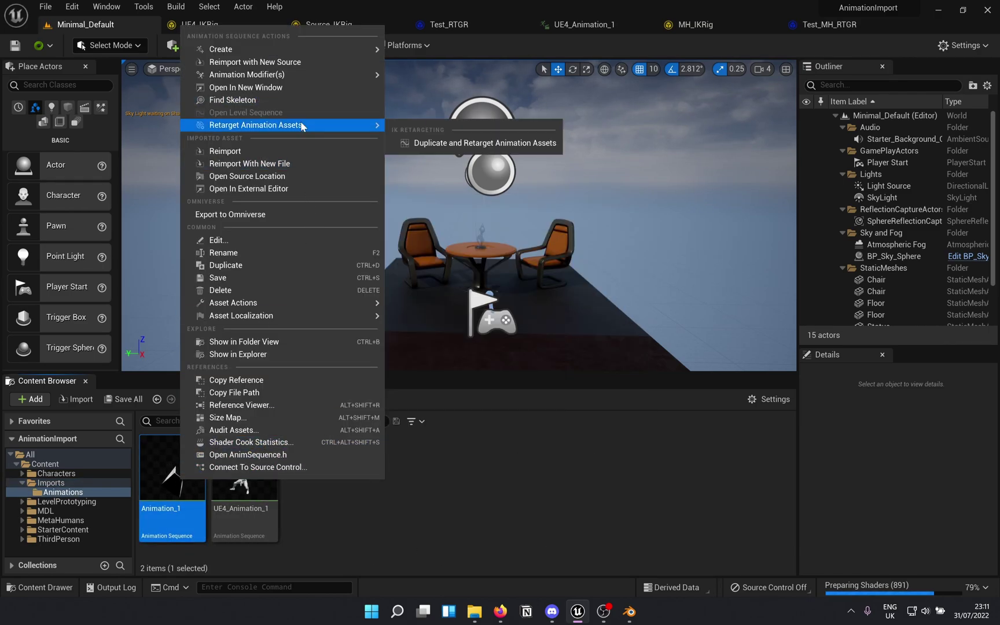
left_click(443, 143)
left_click(717, 220)
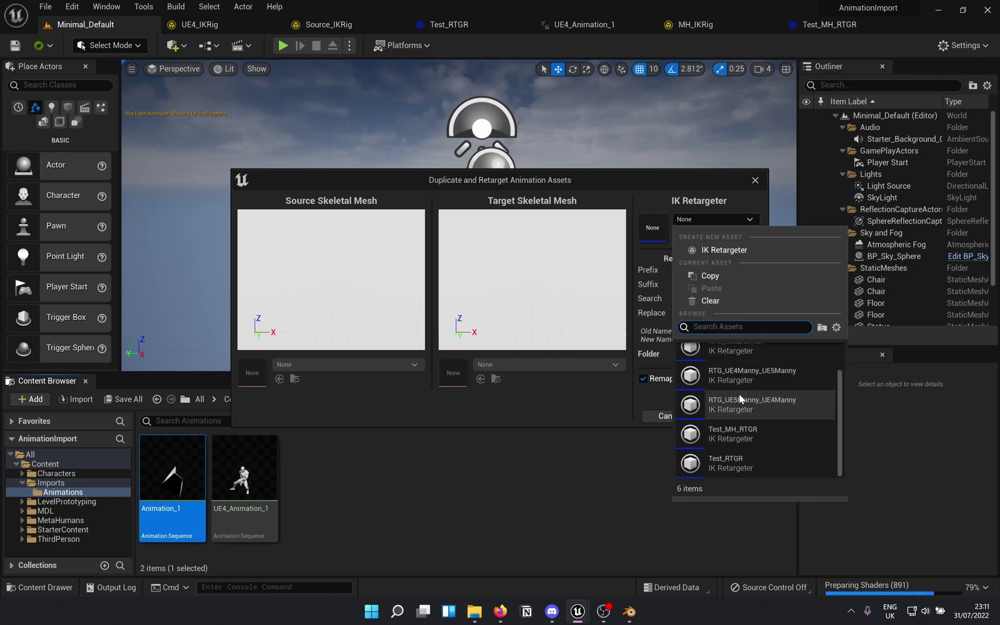
left_click(758, 434)
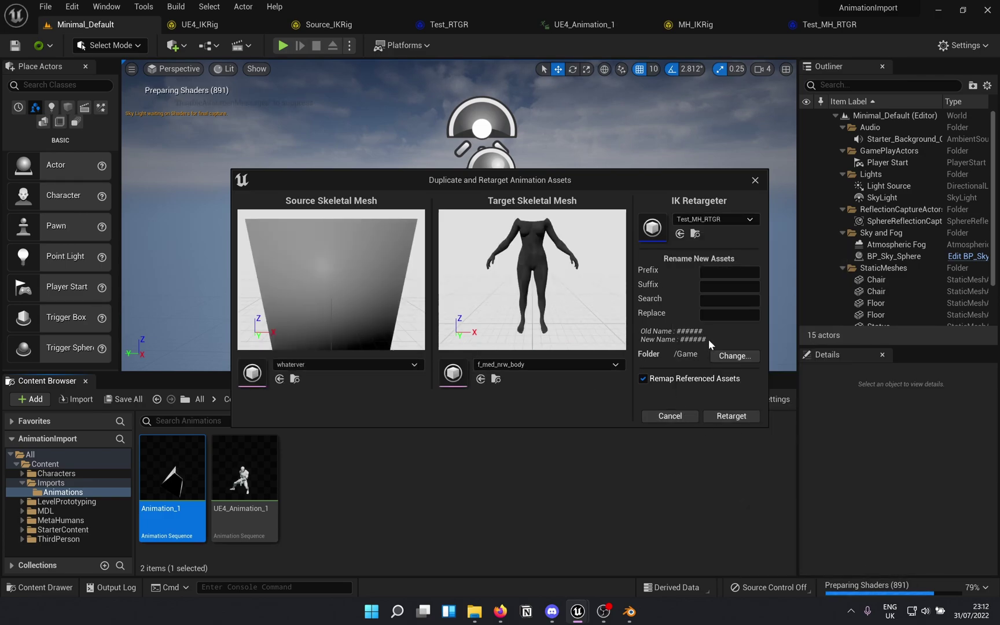
Retarget the animation into /Game/Imports/Animations with the name prefix MH_.
left_click(733, 356)
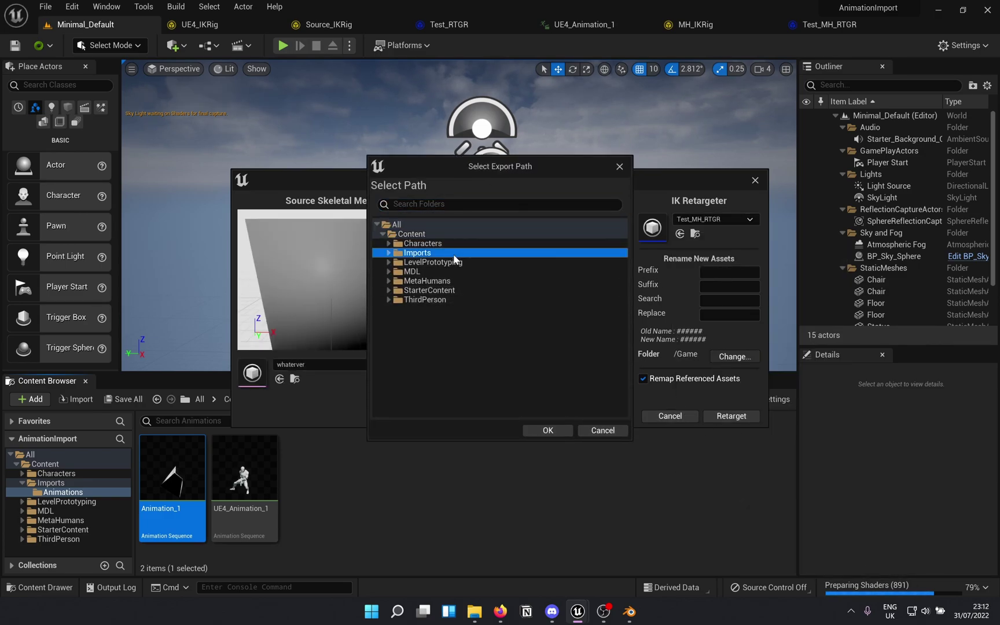
left_click(547, 430)
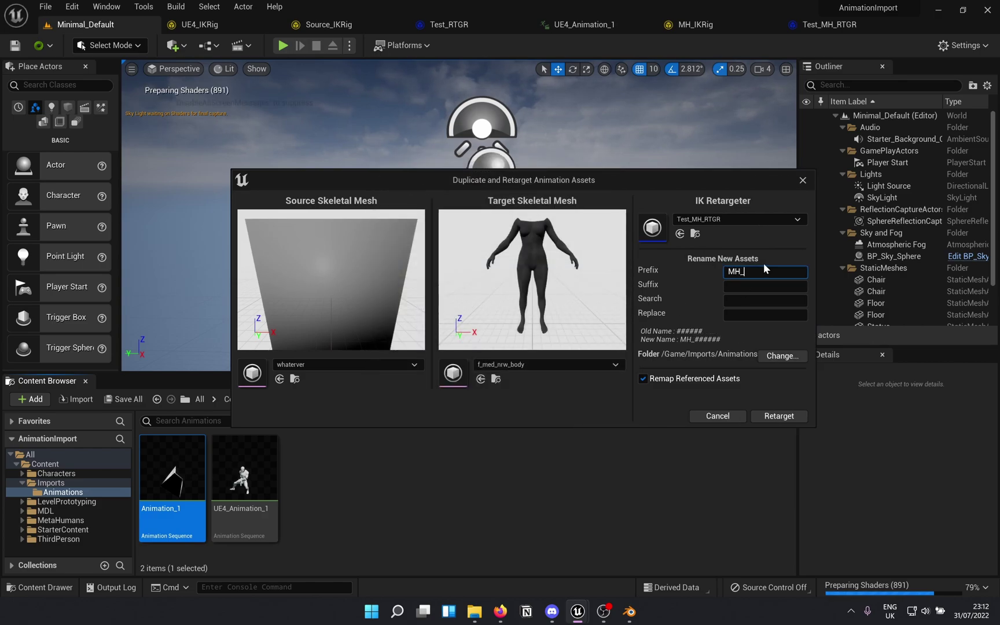
left_click(779, 416)
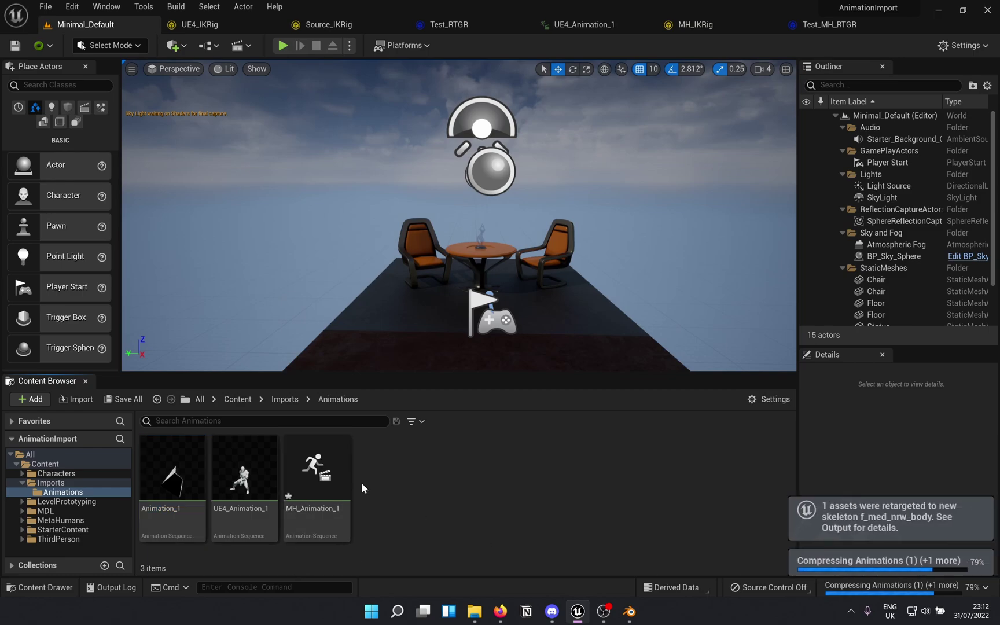
Open MH_Animation_1 to check its playback, and save it.
double_click(340, 480)
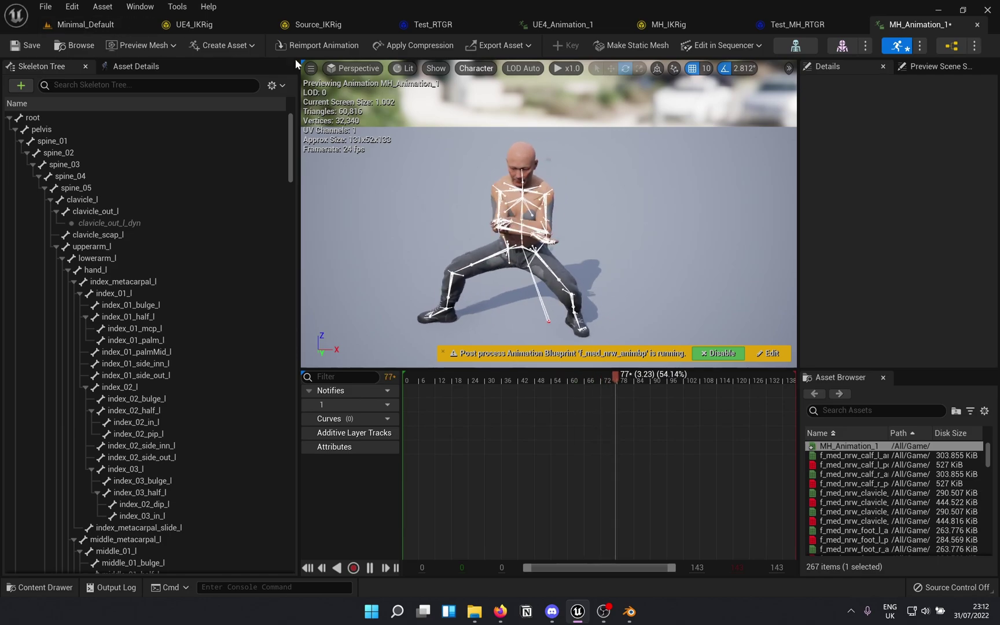
left_click(49, 45)
Go back to the Minimal_Default level and inspect the asset details of UE4_Animation_1 and MH_Animation_1.
left_click(98, 24)
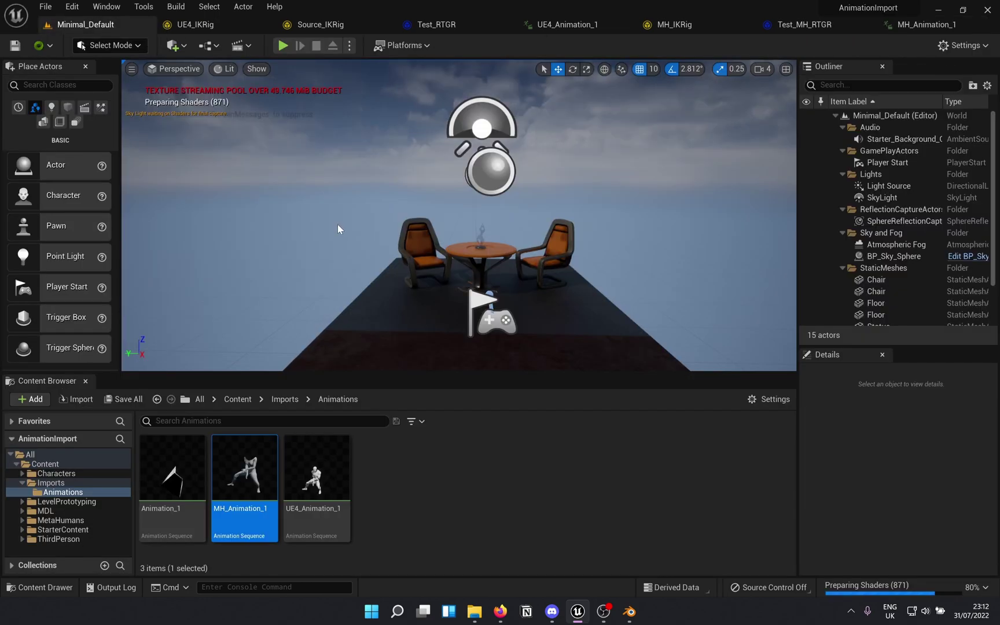
mouse_move(339, 482)
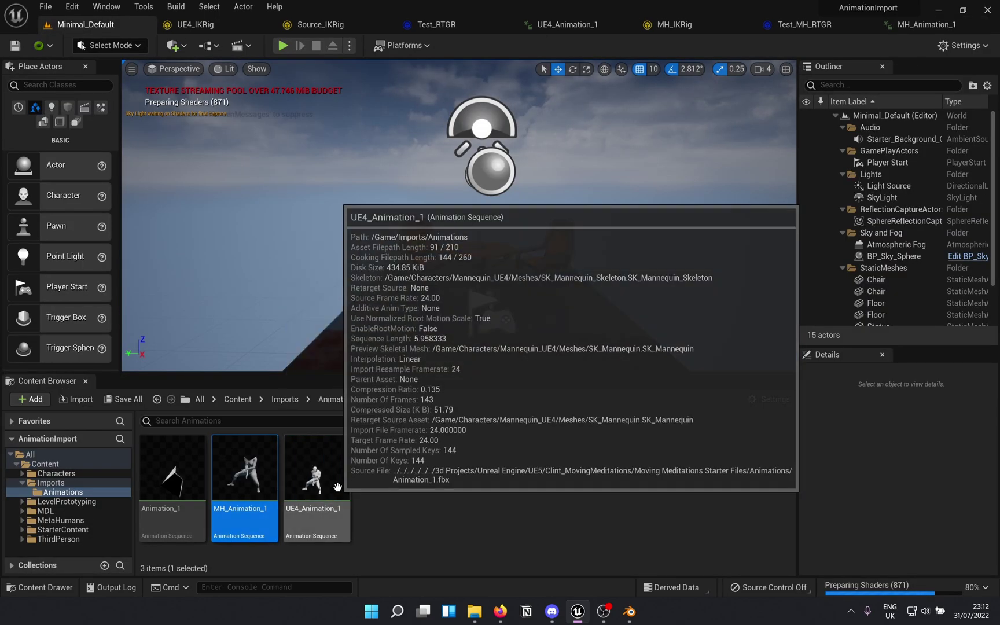
mouse_move(272, 479)
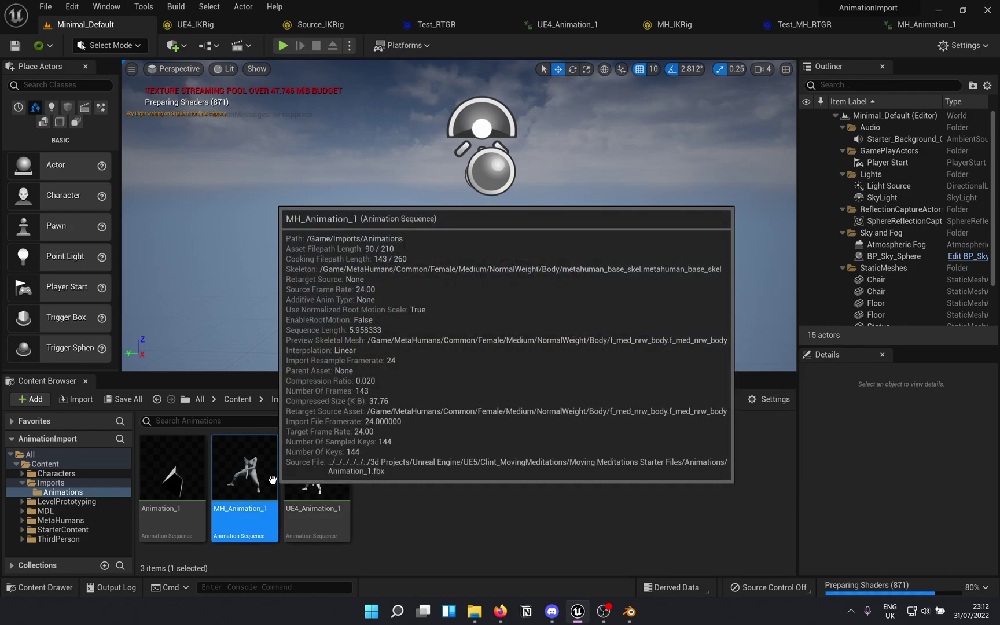